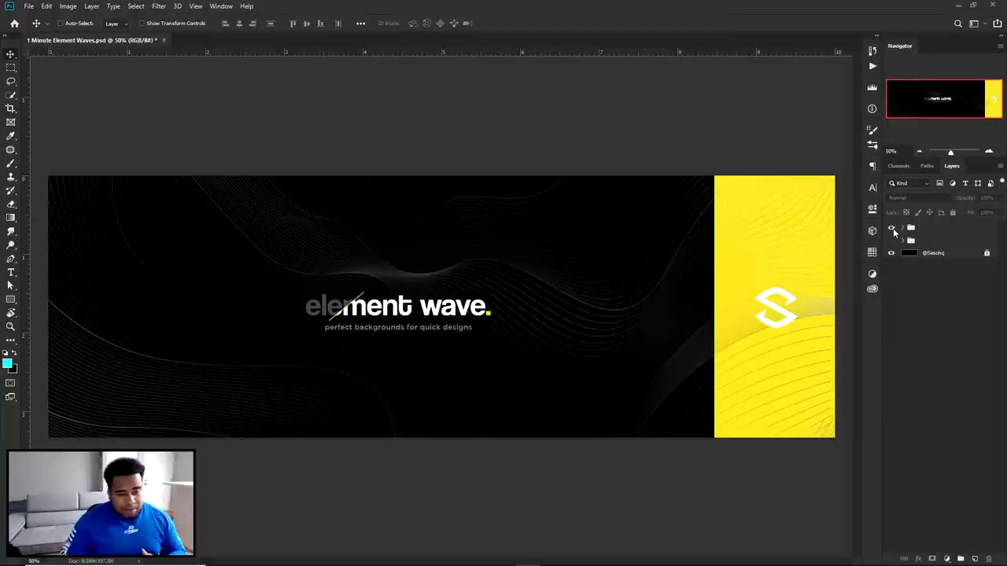
Toggle the visibility of the two banner groups to compare the yellow and the cyan finished designs
click(891, 228)
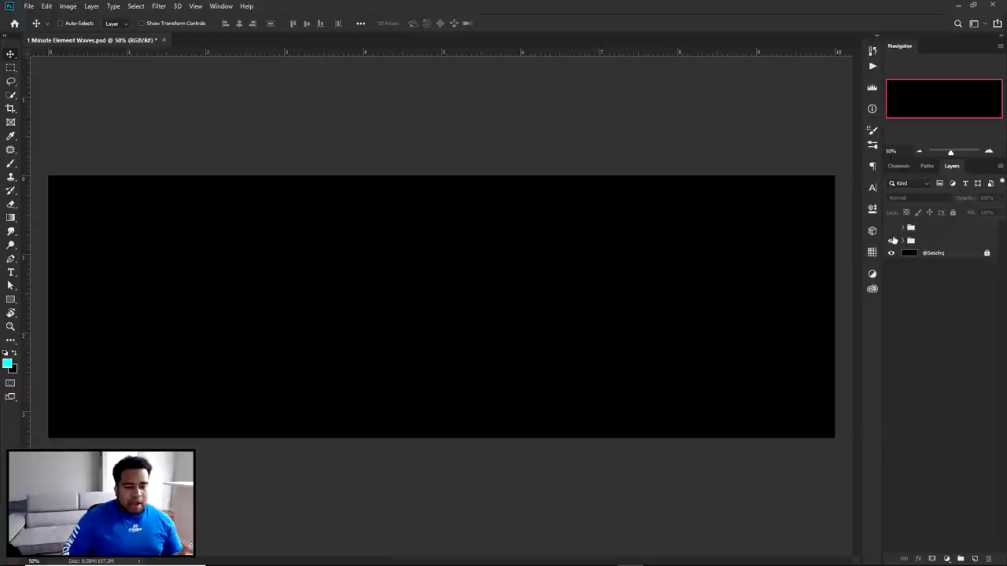
click(891, 240)
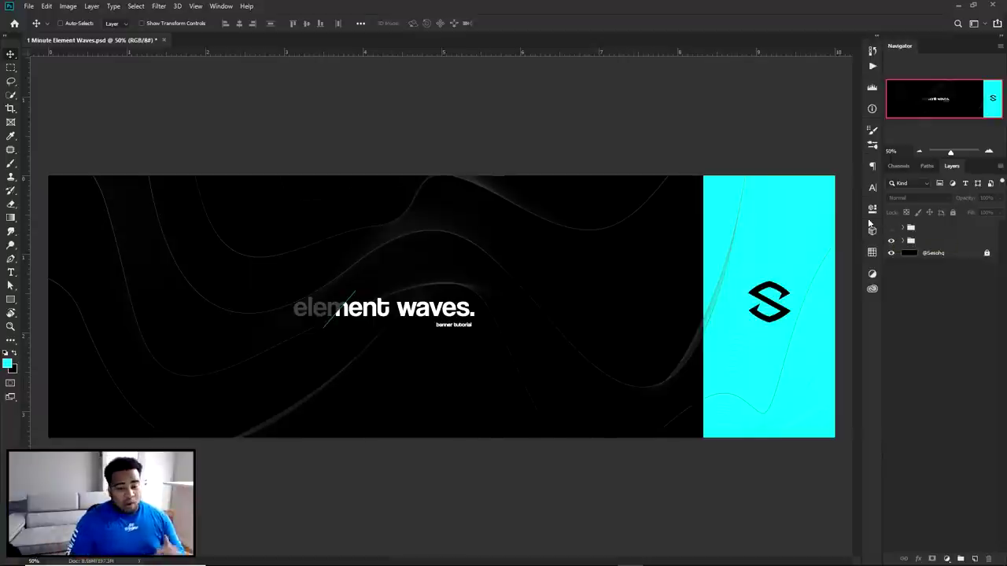
click(891, 228)
click(891, 240)
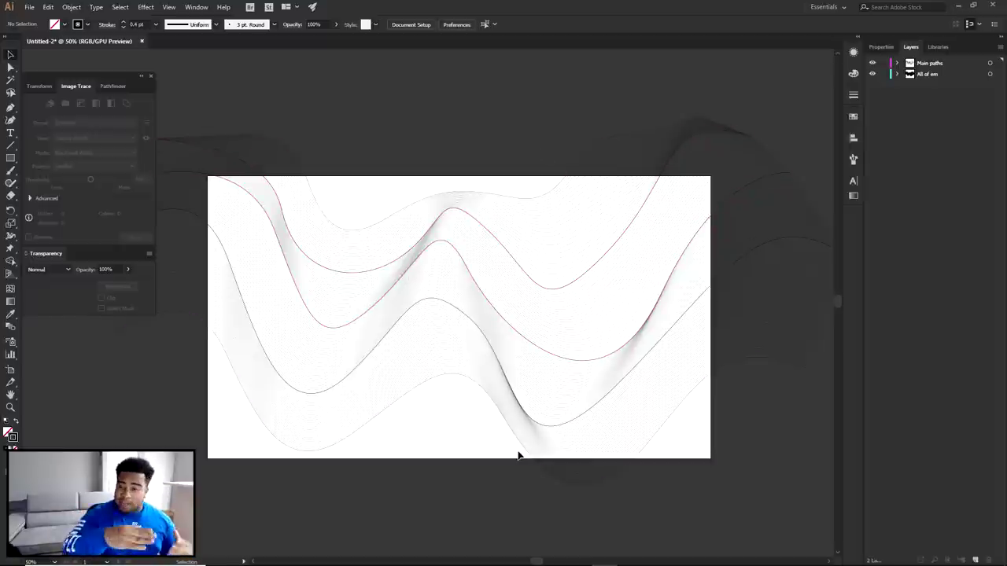
click(28, 8)
click(28, 18)
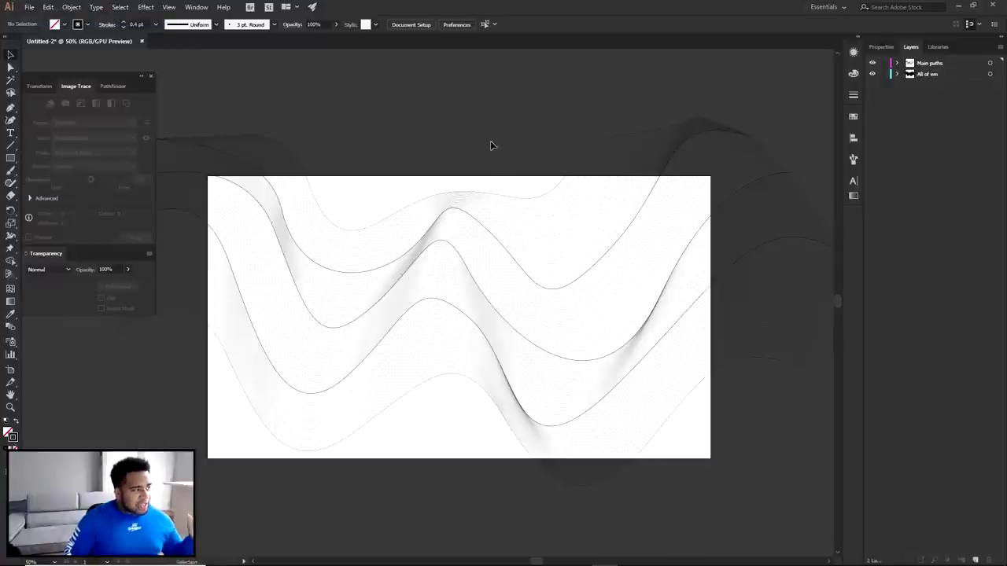
key(ctrl+n)
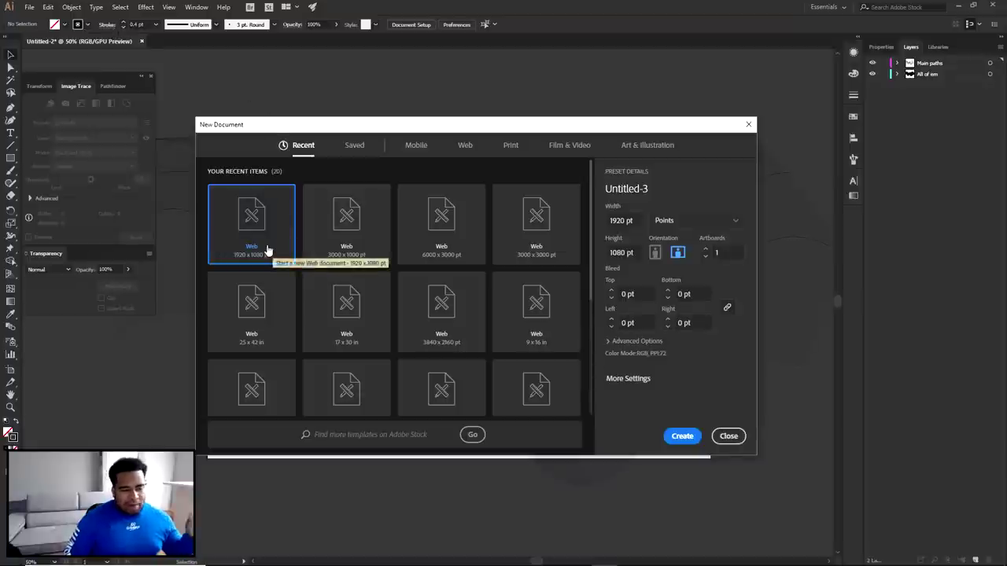
click(727, 438)
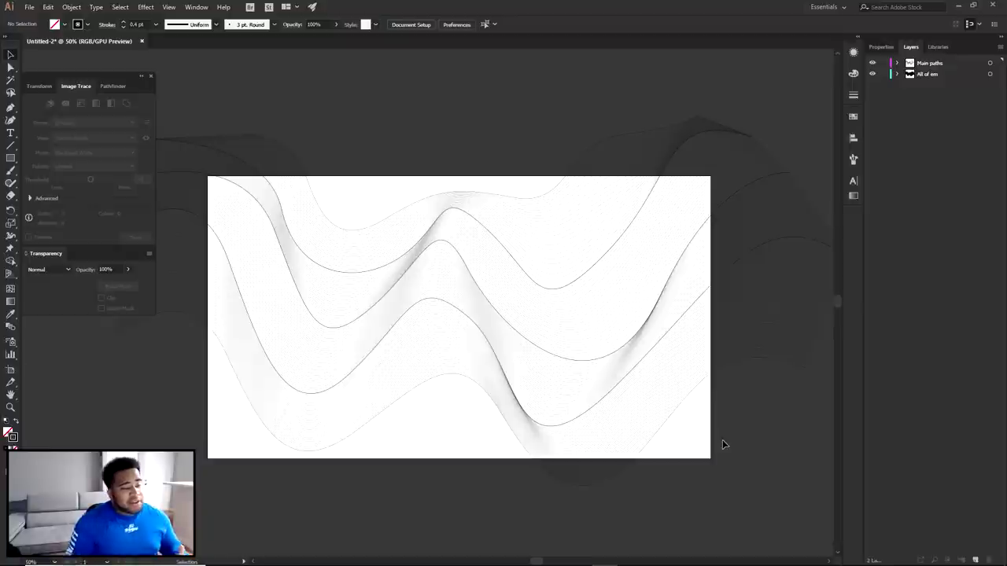
Select all of the existing wave artwork in Illustrator and delete it to clear the artboard
drag(243, 98, 742, 502)
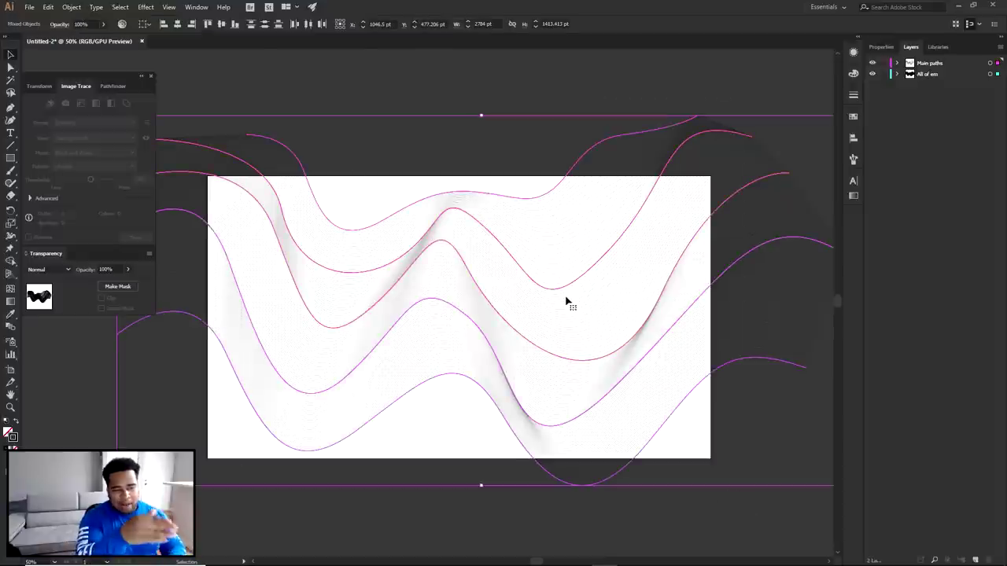
key(Delete)
Try a zigzag path of straight Pen tool segments across the artboard's upper edge, starting and ending outside the artboard
key(p)
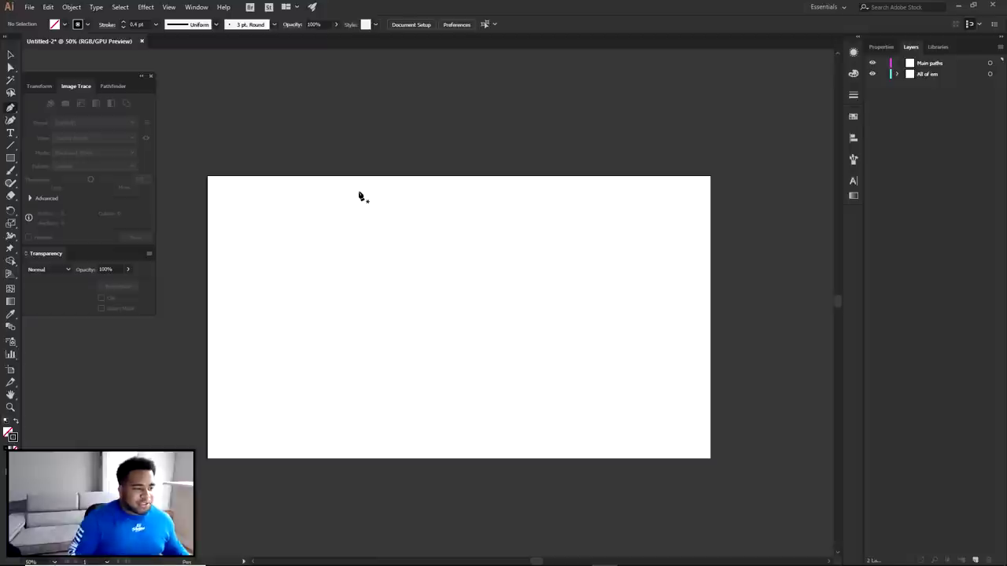
click(262, 140)
click(401, 187)
click(421, 256)
click(627, 183)
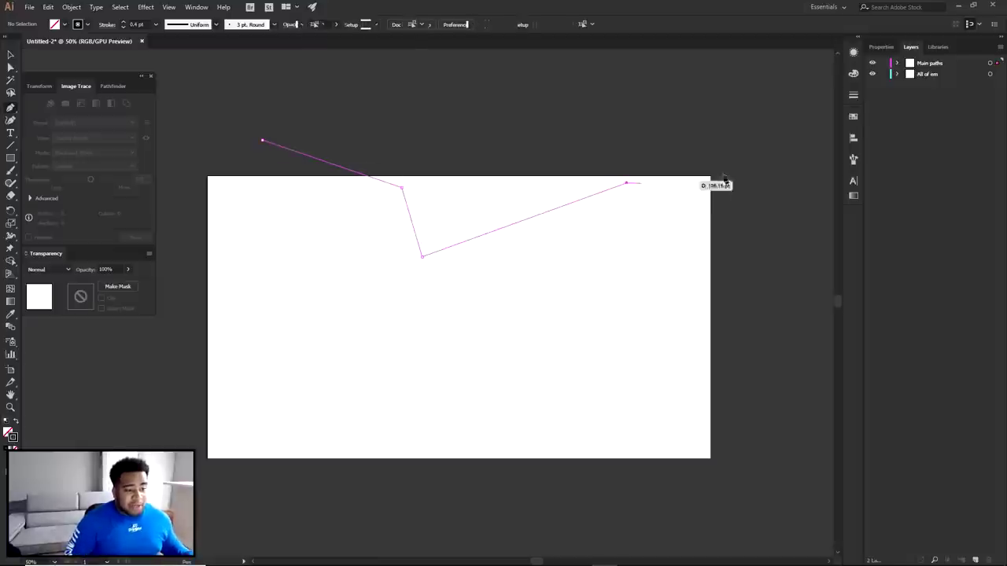
click(805, 157)
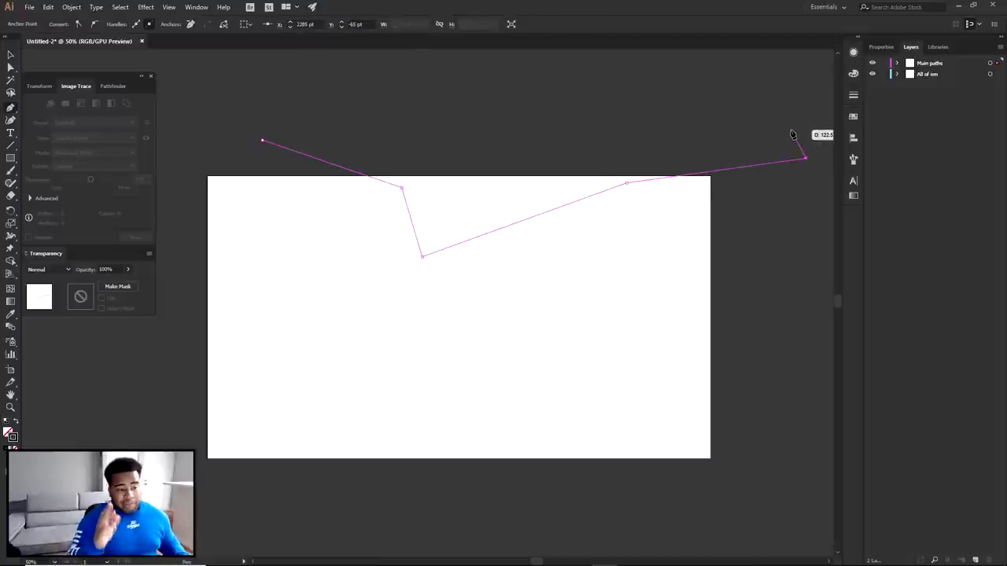
key(ctrl)
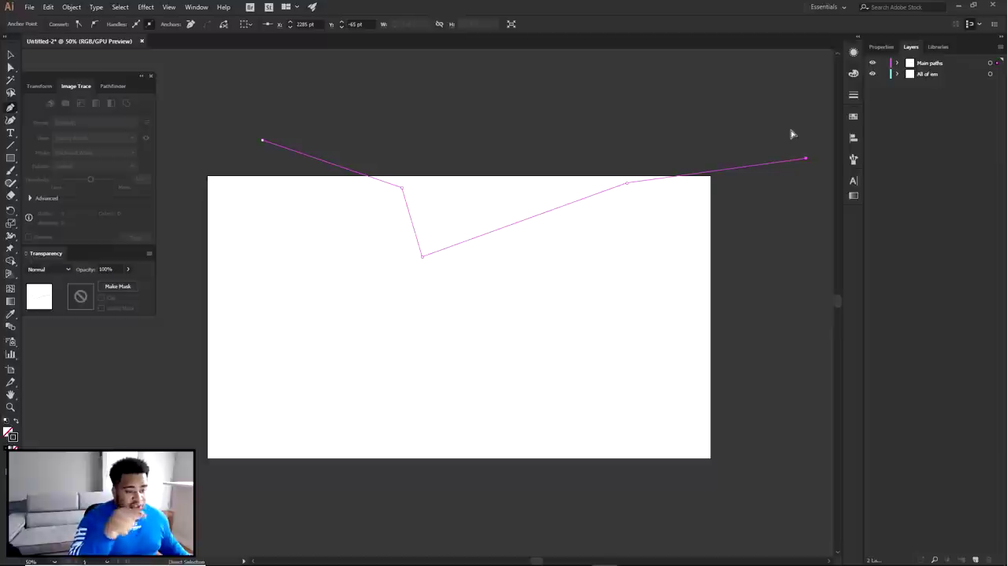
Undo all the segments of the straight zigzag path
key(ctrl+z)
key(ctrl+z)
key(ctrl+z)
key(ctrl+z)
key(ctrl+z)
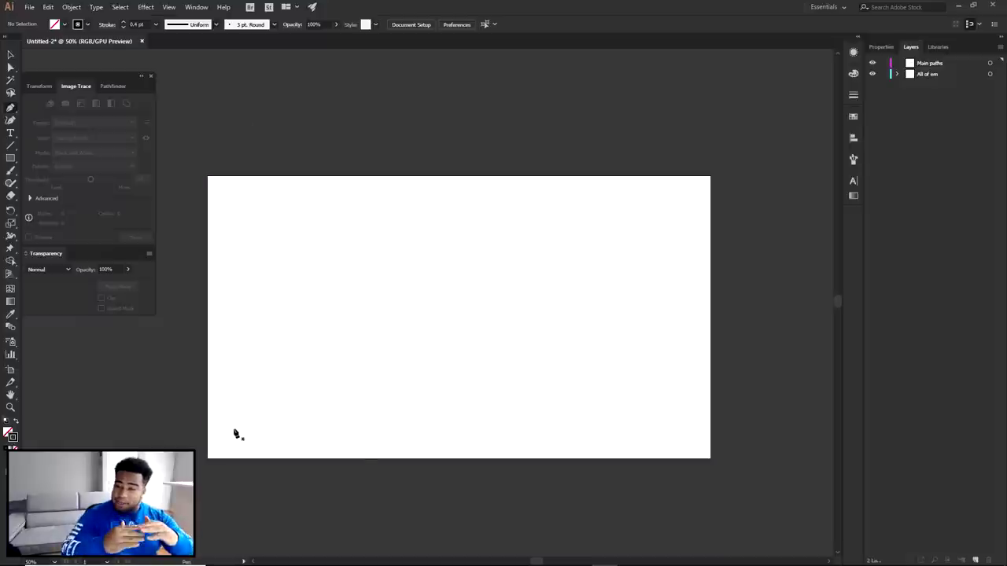
Draw a curved wave path with the Pen tool across the artboard's upper edge, with both ends outside the artboard, and deselect it
click(285, 141)
drag(353, 196, 557, 231)
drag(588, 181, 631, 153)
drag(714, 105, 798, 112)
ctrl+click(645, 175)
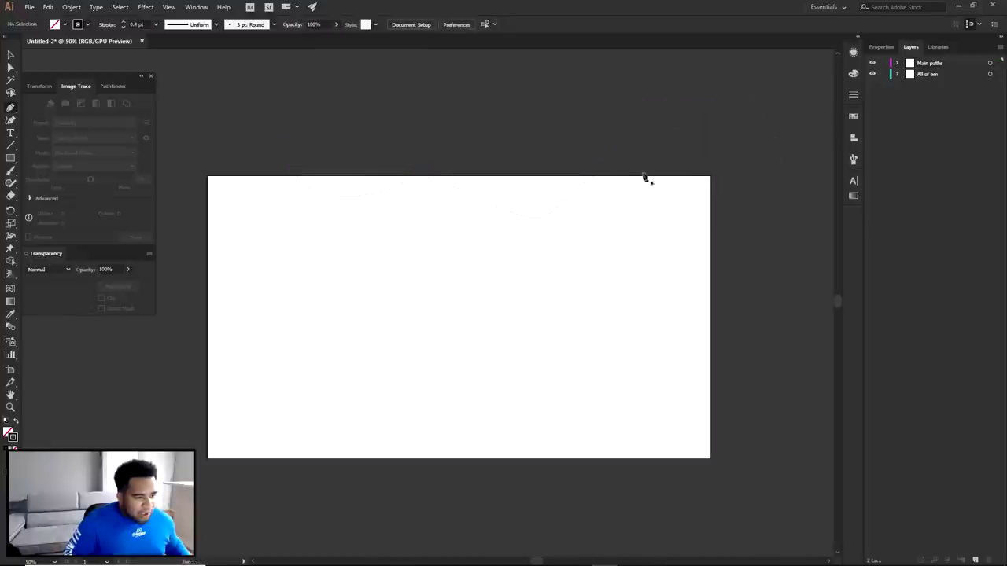
Reshape the first wave by raising its start point further above the artboard and adjusting its first dip and middle curve
drag(287, 144, 276, 101)
drag(359, 198, 386, 211)
click(470, 165)
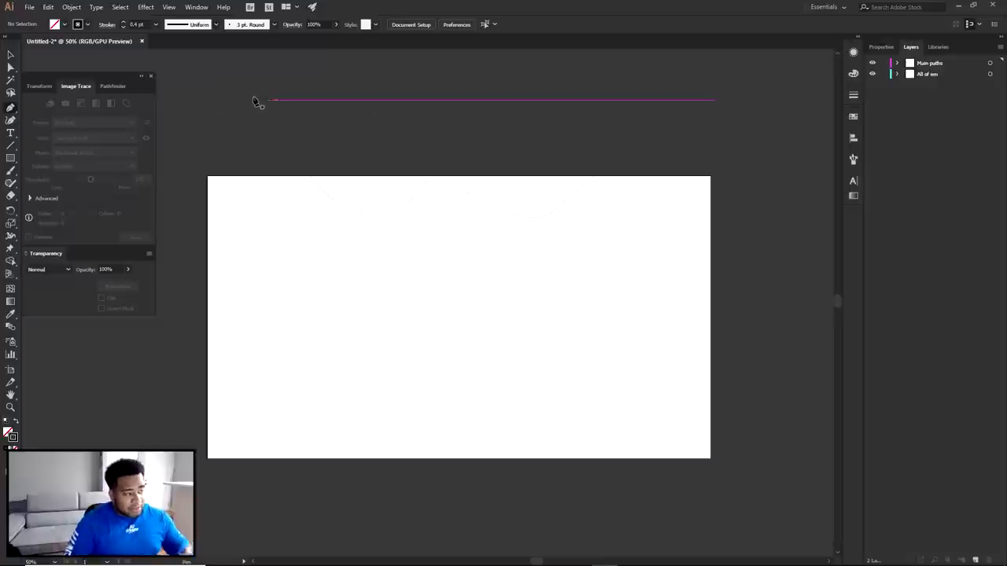
Select the first wave path, try a black fill on it, and set its fill back to None
drag(232, 78, 715, 268)
key(super)
key(Escape)
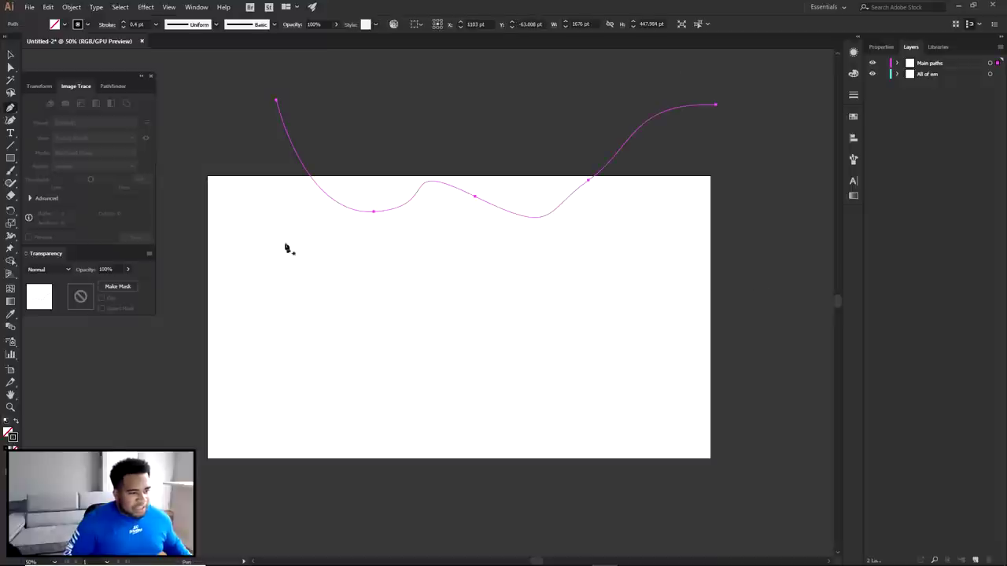
click(7, 445)
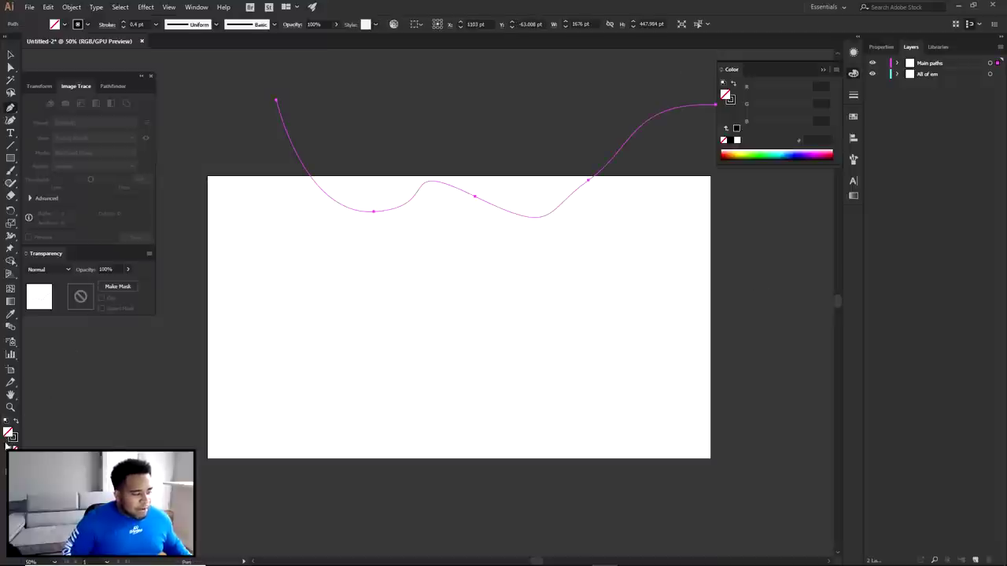
click(7, 447)
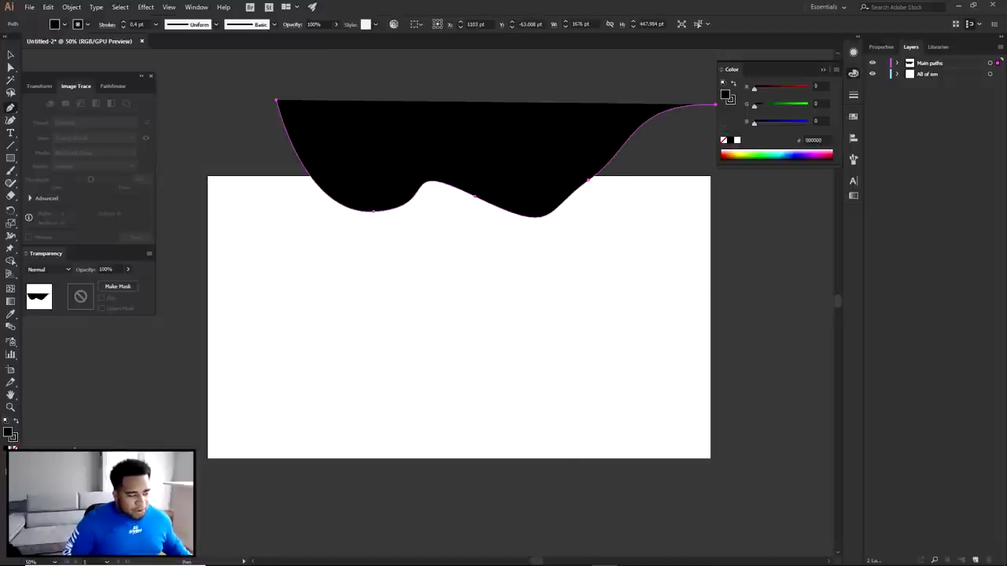
key(slash)
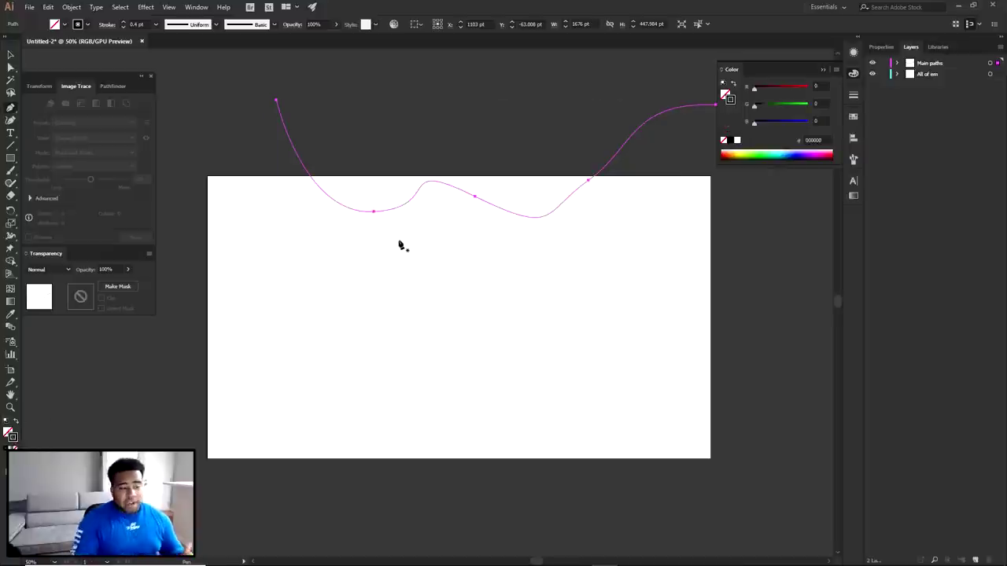
Fine-tune the direction handle of the first wave's anchor near the artboard's upper edge, and deselect the path
ctrl+click(591, 187)
ctrl+click(589, 181)
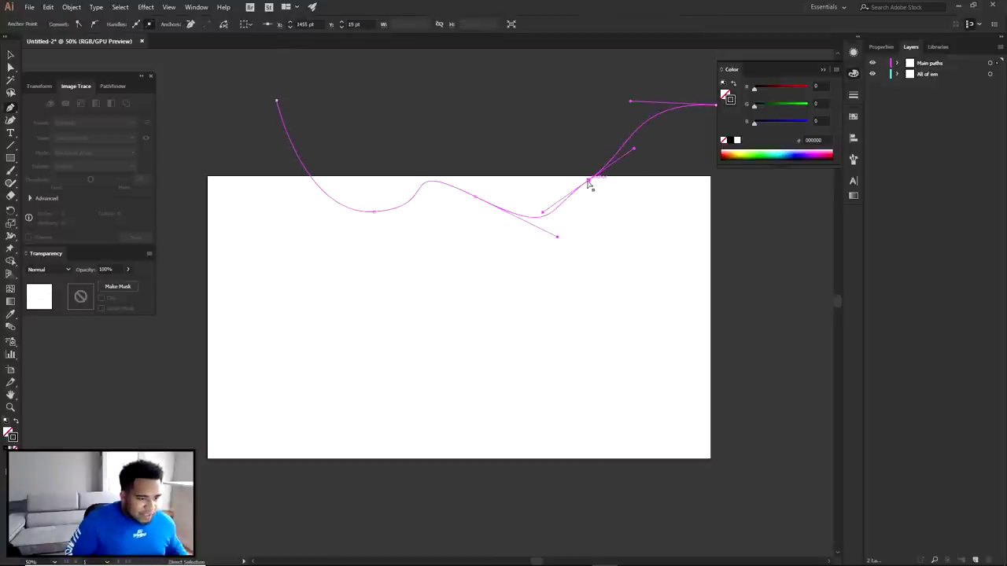
drag(634, 150, 635, 158)
ctrl+click(617, 230)
ctrl+click(618, 233)
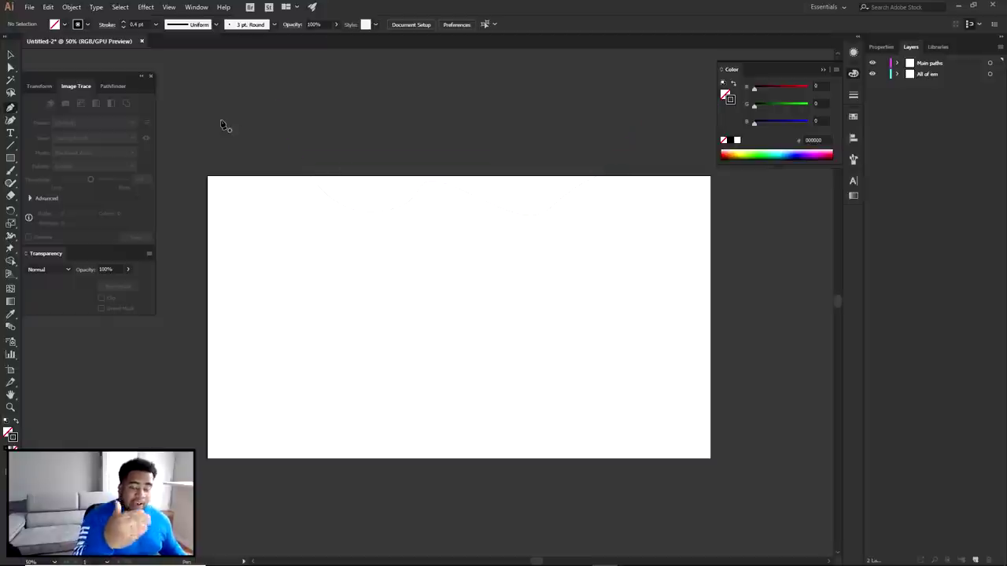
Draw a second curved wave path just below the first one, extending past both sides of the artboard
click(220, 116)
drag(288, 208, 581, 260)
drag(734, 191, 758, 131)
click(851, 74)
click(796, 122)
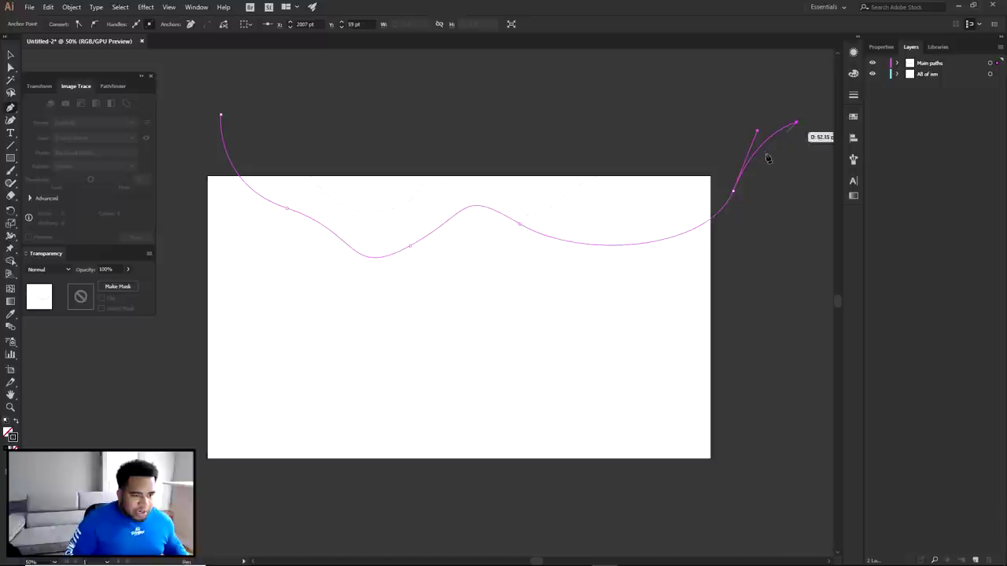
ctrl+click(769, 157)
Draw a third, deeper wave path beneath the second one, running from left of the artboard to beyond its upper right corner
click(188, 158)
drag(329, 305, 521, 311)
drag(662, 336, 741, 233)
drag(662, 336, 659, 320)
drag(807, 164, 823, 93)
ctrl+click(771, 290)
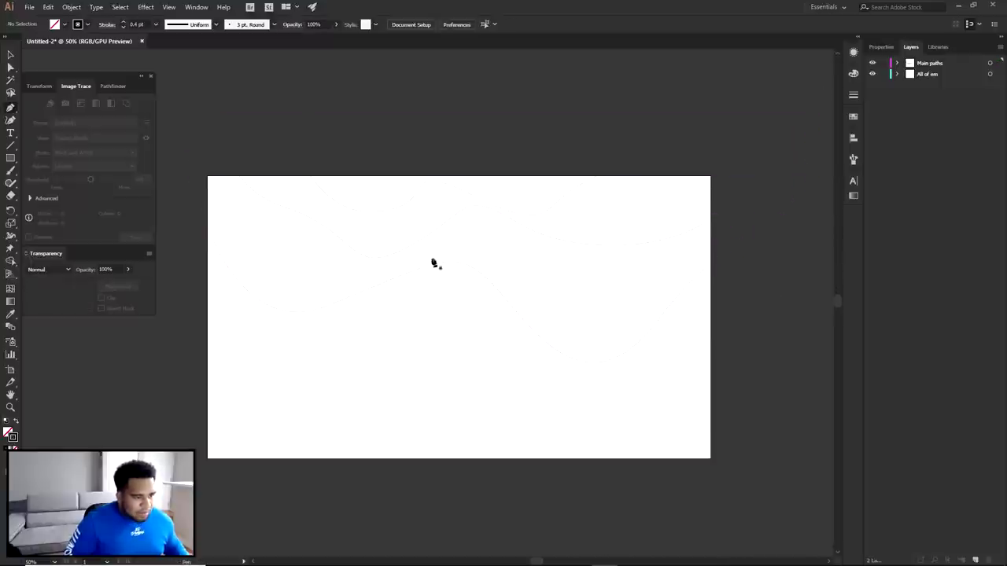
Try a fourth wave path across the artboard's middle, starting just outside its left edge
click(187, 266)
mouse_move(369, 277)
mouse_down()
mouse_move(406, 245)
mouse_move(508, 204)
mouse_up()
drag(558, 301, 653, 362)
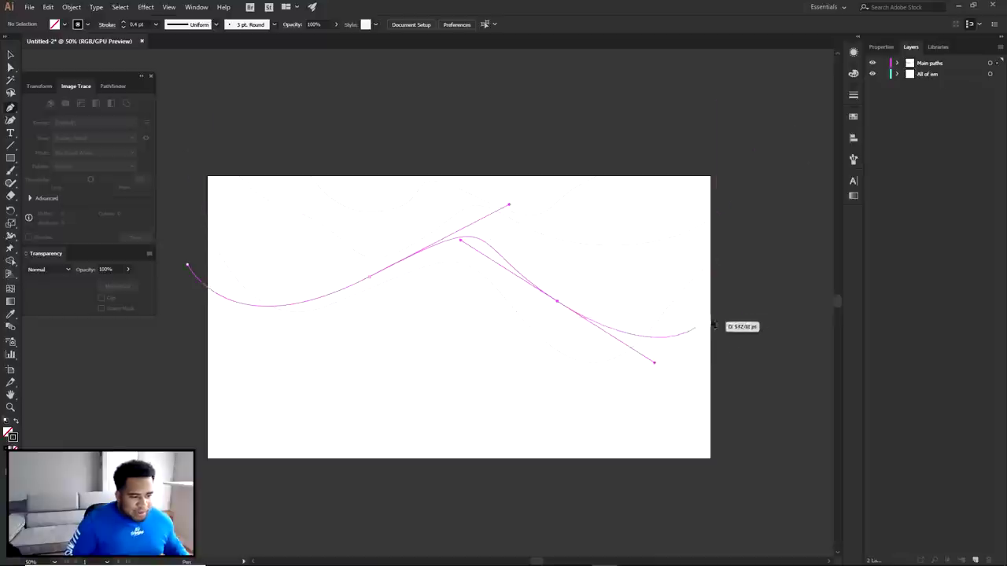
drag(746, 307, 775, 280)
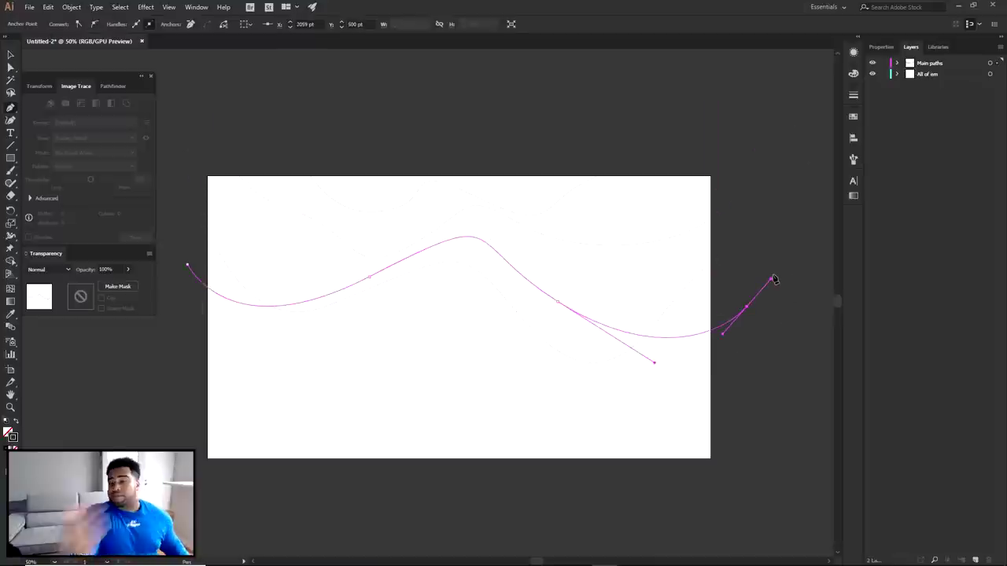
Undo all the segments of the attempted fourth wave path
key(ctrl+z)
key(ctrl+z)
key(ctrl+z)
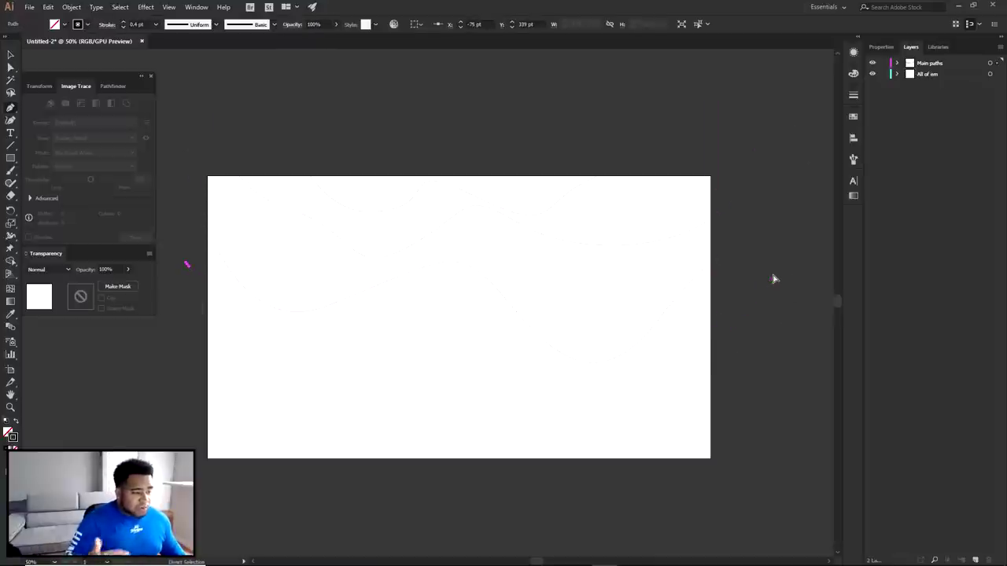
key(ctrl+z)
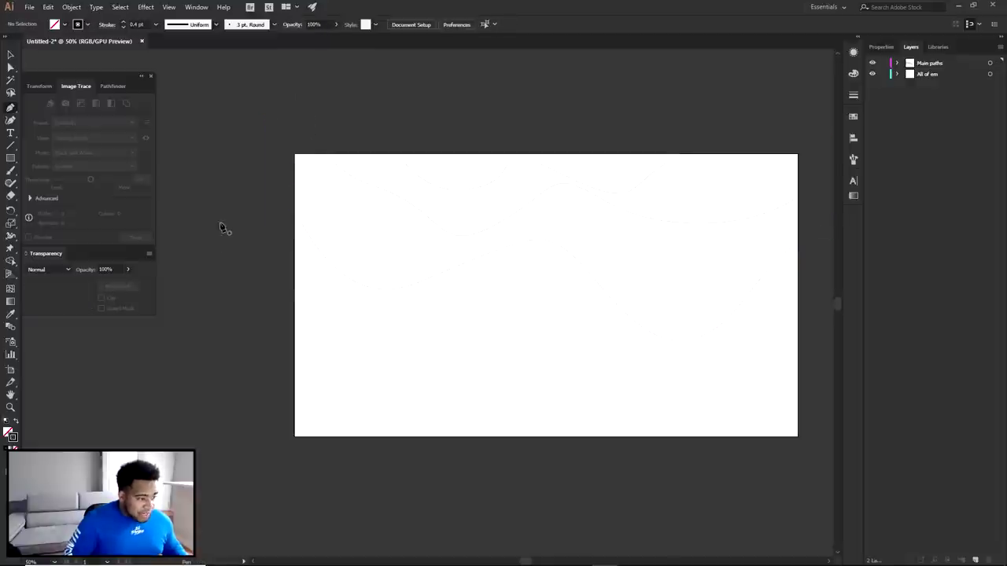
Draw a fourth and a fifth curved wave path beneath the third one, each starting well left of the artboard
click(222, 224)
drag(385, 341, 488, 299)
drag(546, 285, 655, 342)
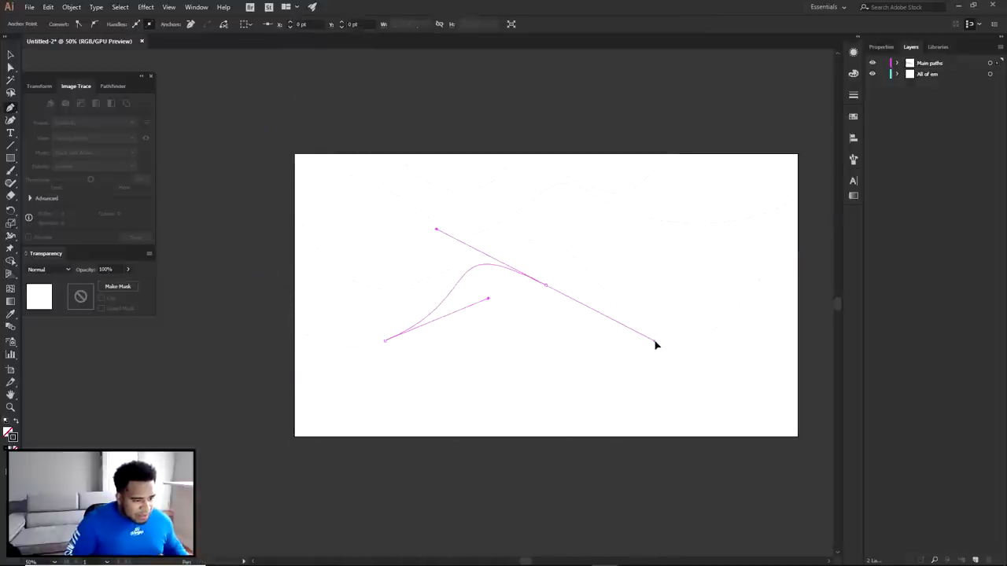
drag(703, 376, 726, 371)
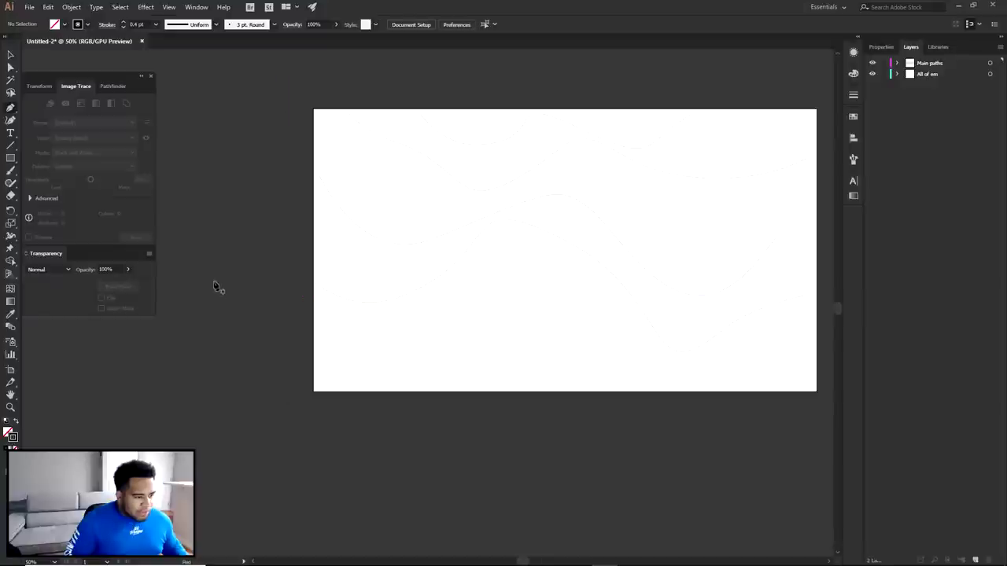
click(243, 286)
drag(402, 343, 490, 295)
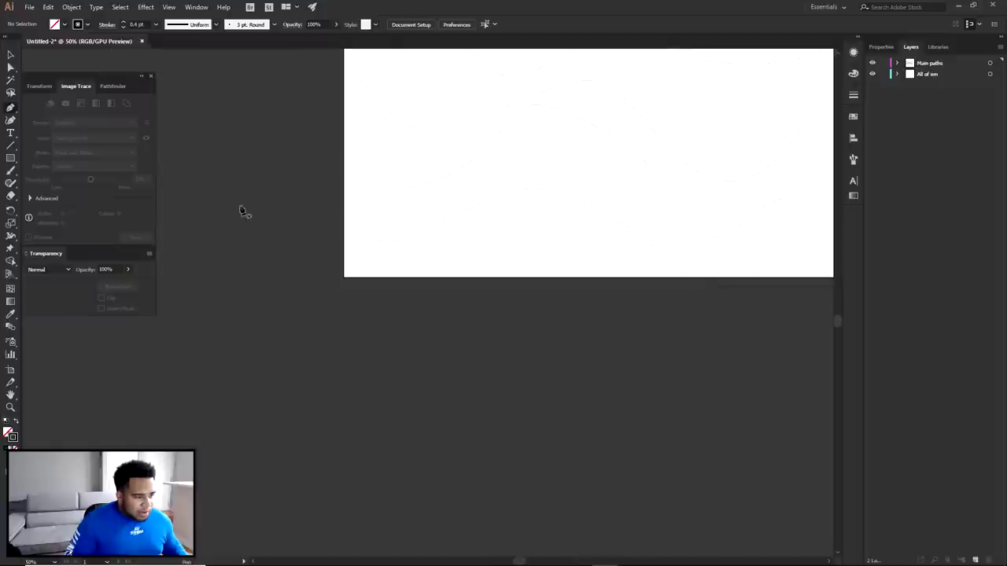
Draw a sixth wave path along the artboard's lower edge, with both ends beyond the artboard's sides
click(220, 215)
drag(495, 309, 601, 232)
drag(638, 270, 696, 313)
drag(704, 334, 444, 300)
drag(700, 225, 764, 108)
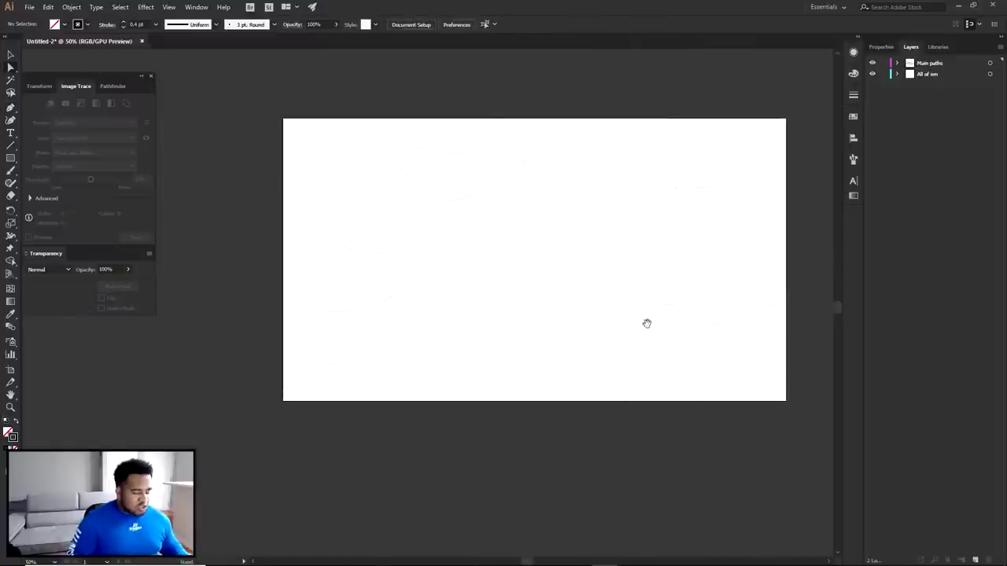
Select all six wave paths, shift them slightly to the left over the artboard, and deselect them
key(v)
drag(392, 71, 692, 324)
mouse_move(643, 189)
mouse_down()
mouse_move(595, 182)
mouse_move(605, 185)
mouse_up()
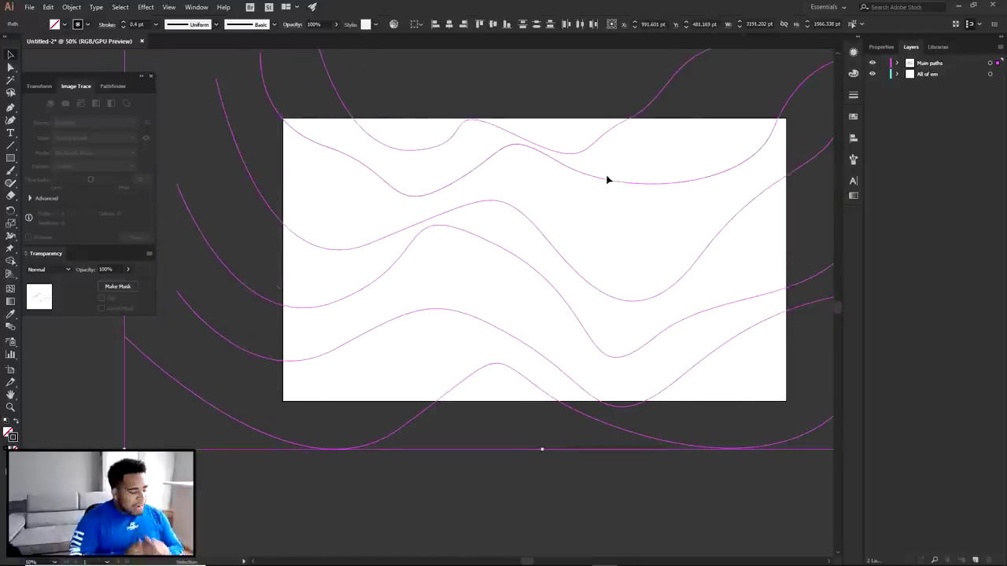
click(270, 96)
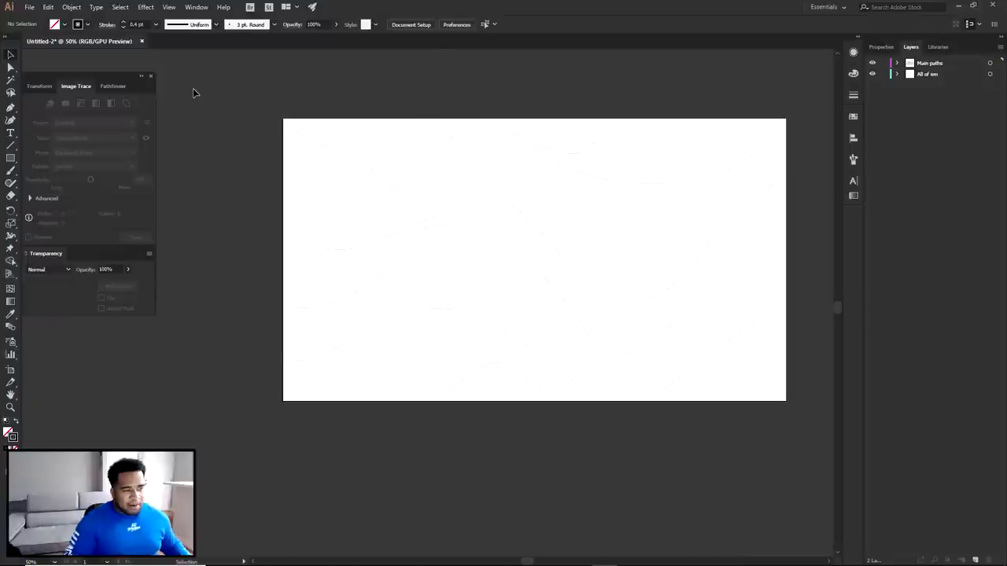
Select the two topmost wave paths together with the Direct Selection tool
click(11, 70)
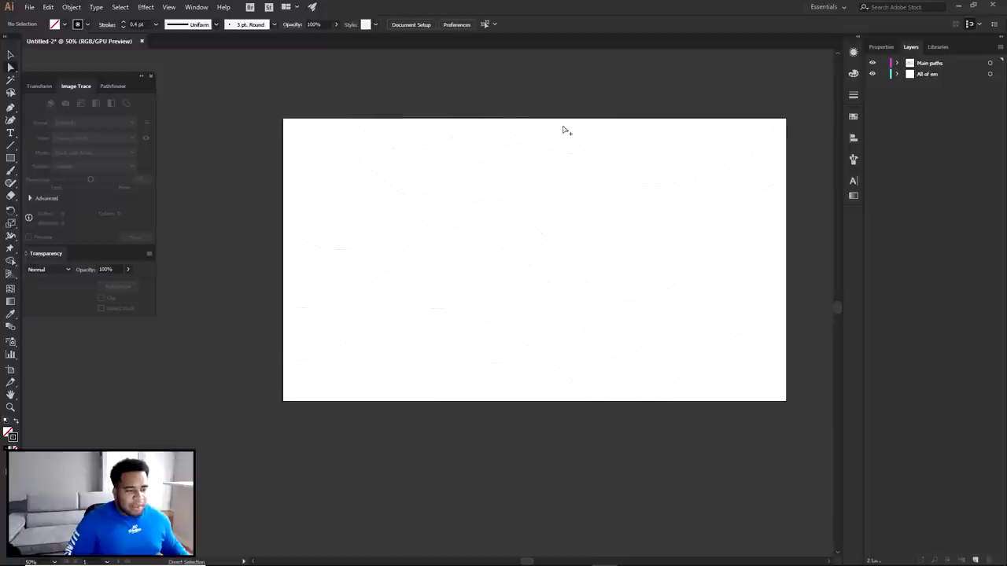
scroll(563, 131, up, 1)
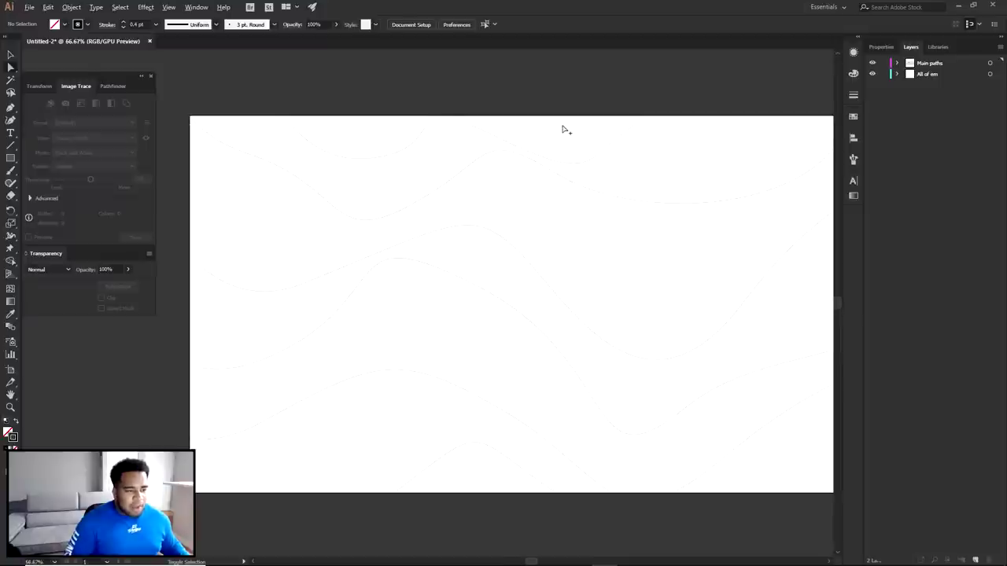
click(606, 155)
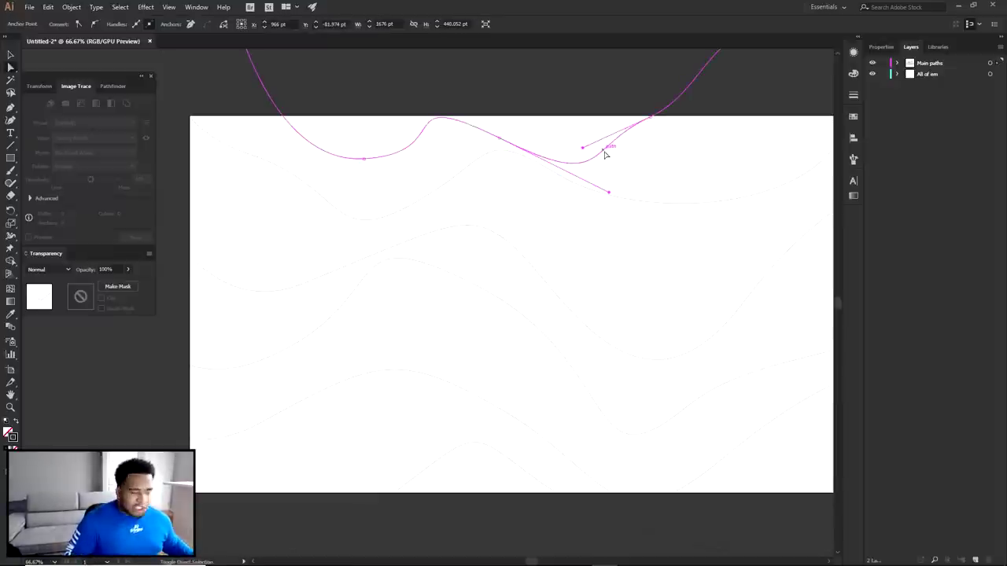
shift+click(665, 204)
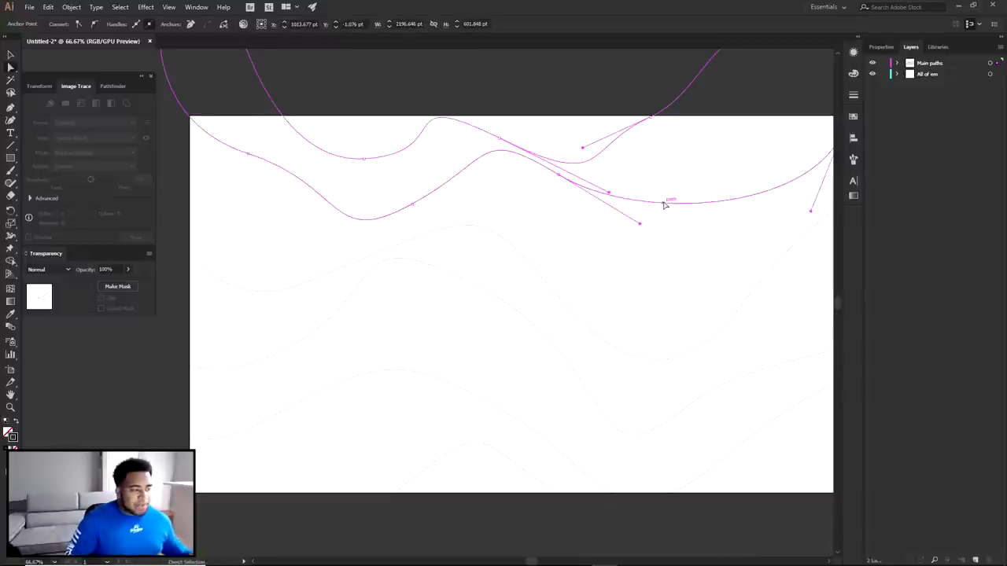
click(71, 6)
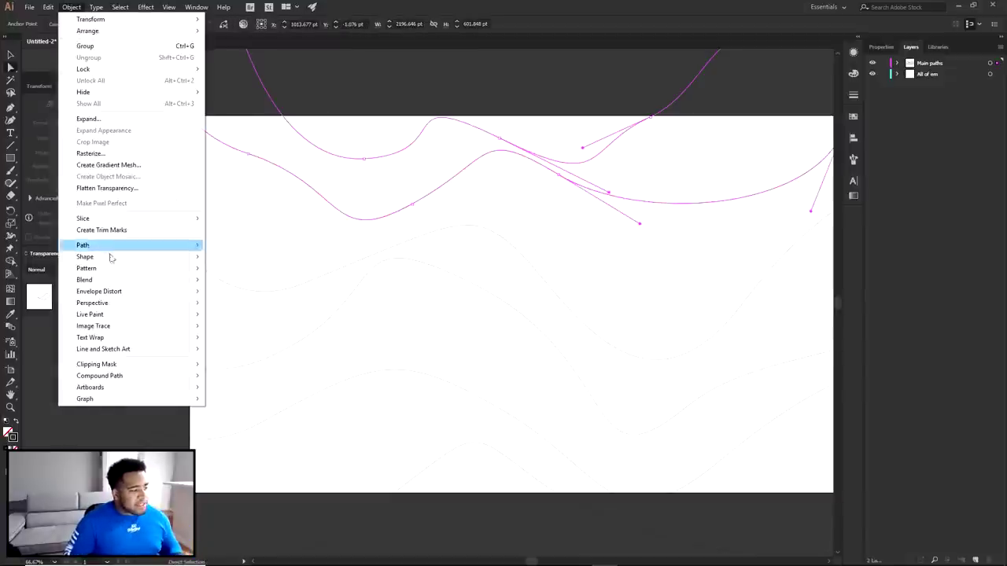
mouse_move(95, 280)
click(270, 309)
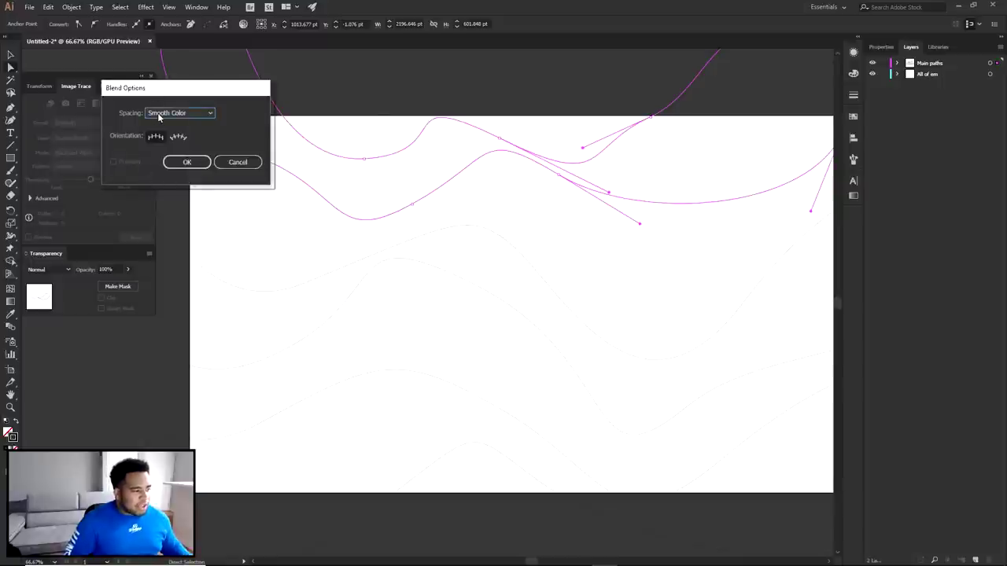
click(230, 162)
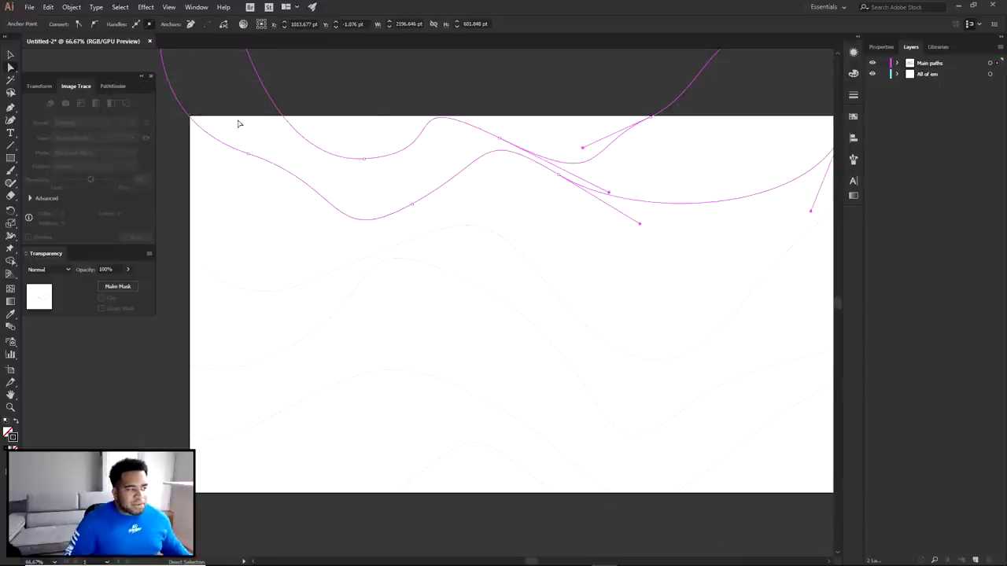
Make a blend between the two selected top wave paths
click(82, 6)
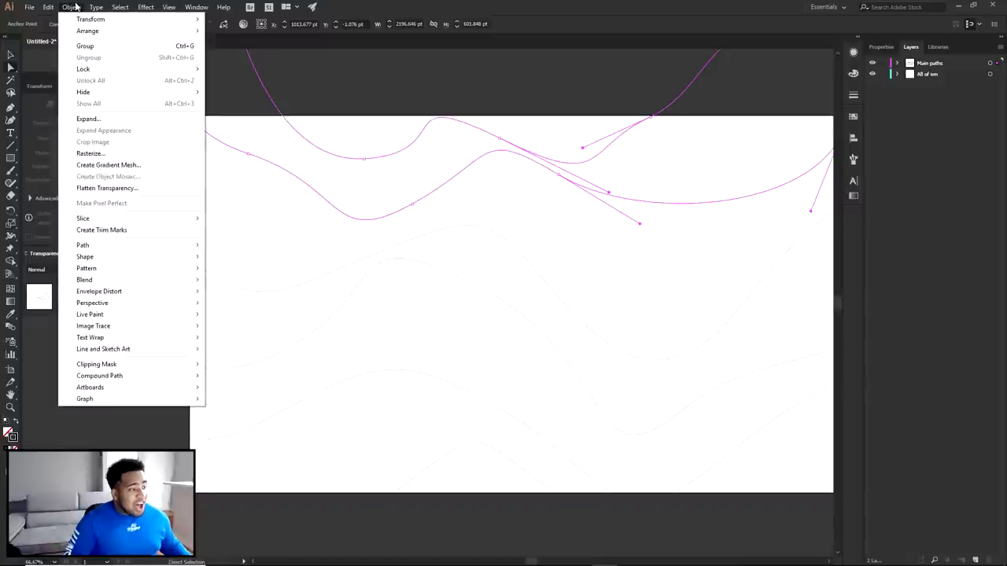
mouse_move(99, 279)
click(246, 281)
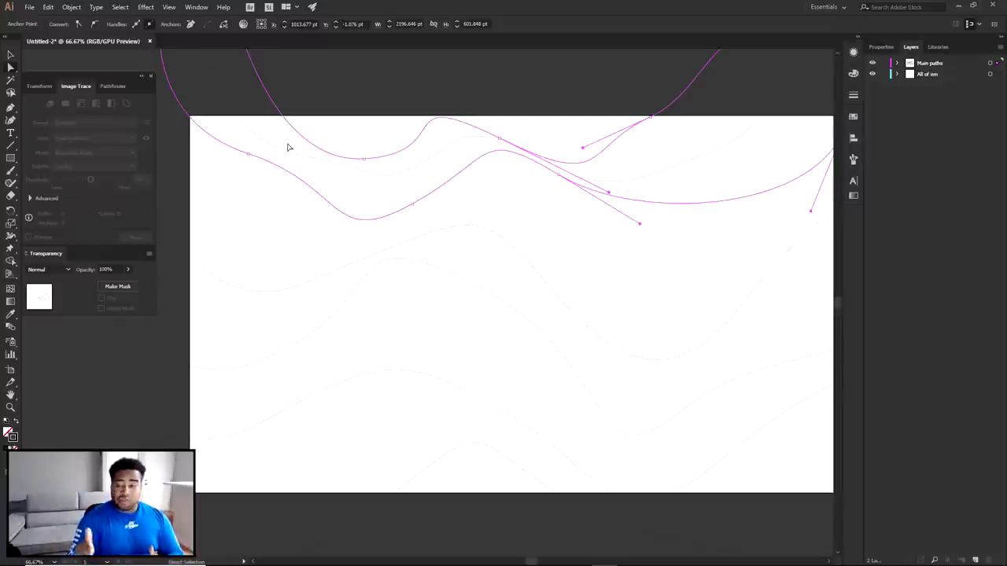
Turn on the preview in the blend's options and set its spacing to Specified Steps
click(70, 6)
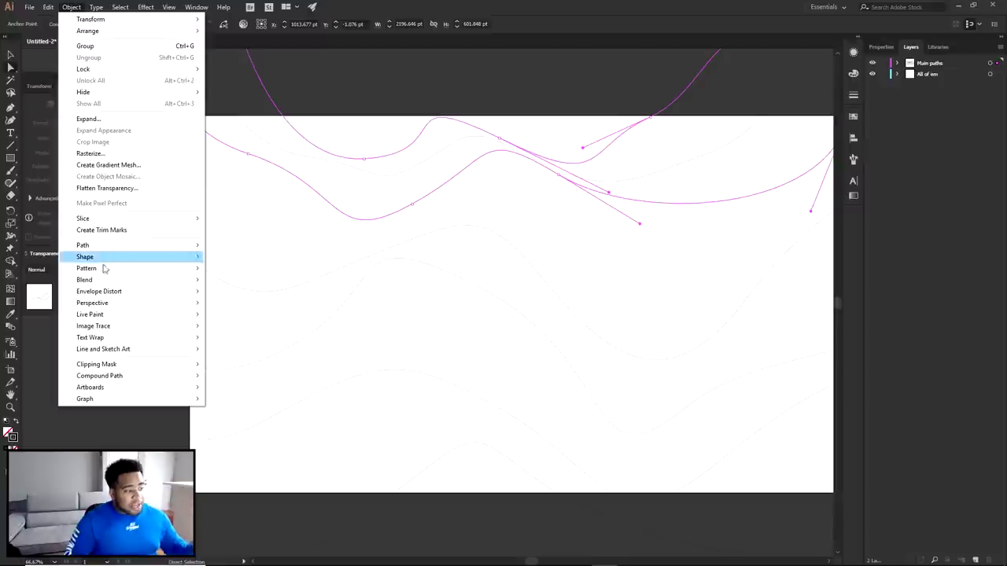
mouse_move(100, 281)
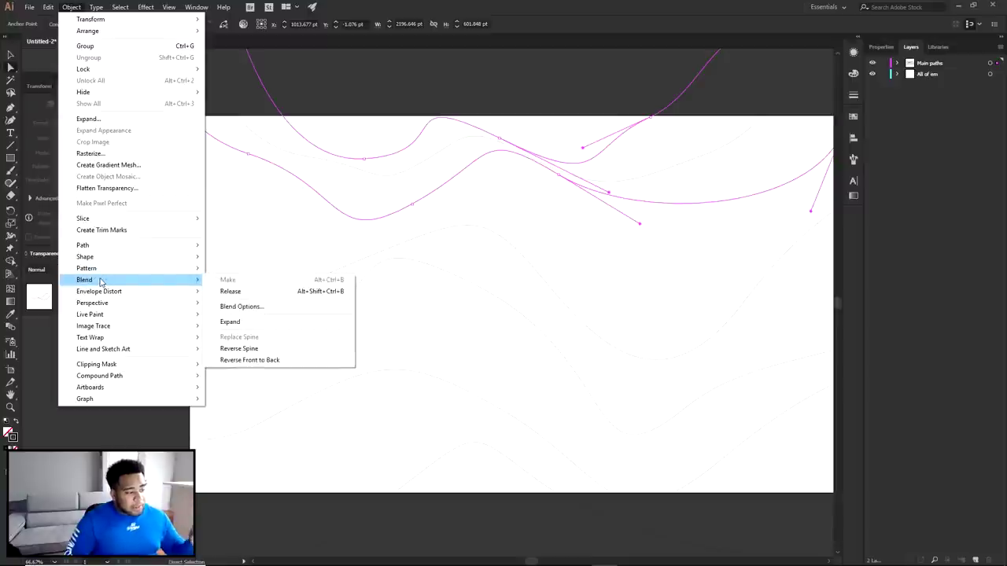
click(258, 307)
click(119, 164)
click(158, 114)
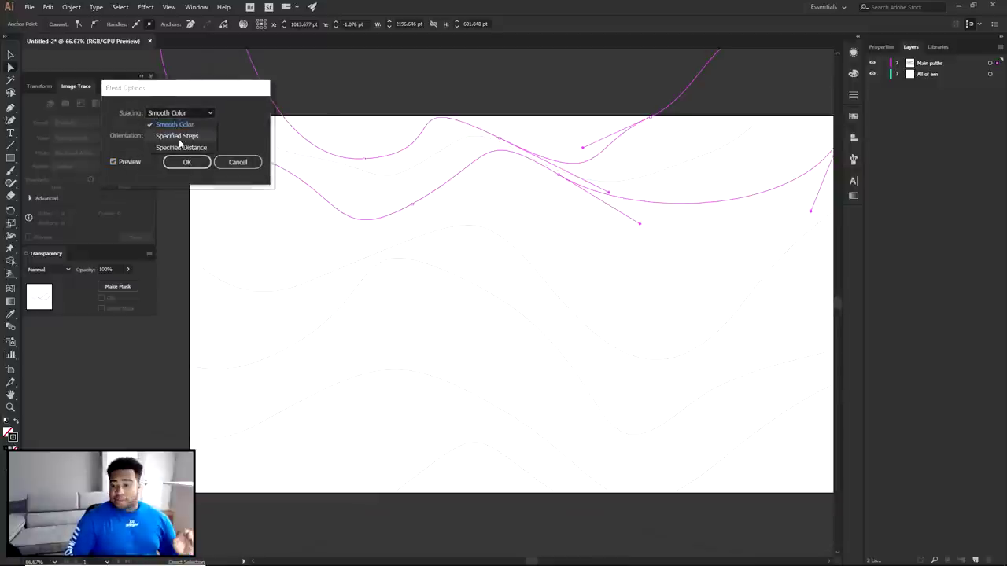
click(180, 142)
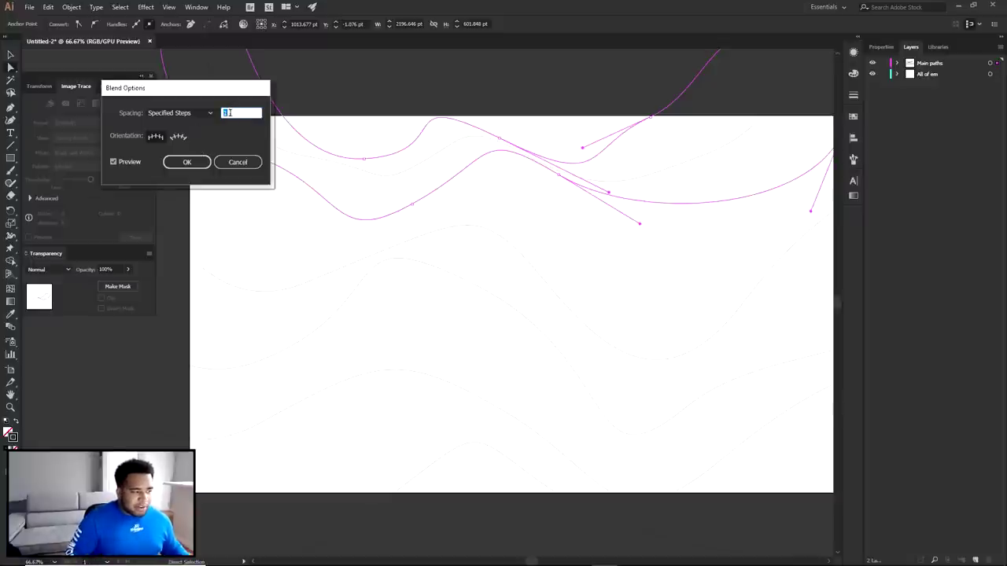
Set the blend to 30 specified steps, apply the options, and deselect the blend
key(shift+Up)
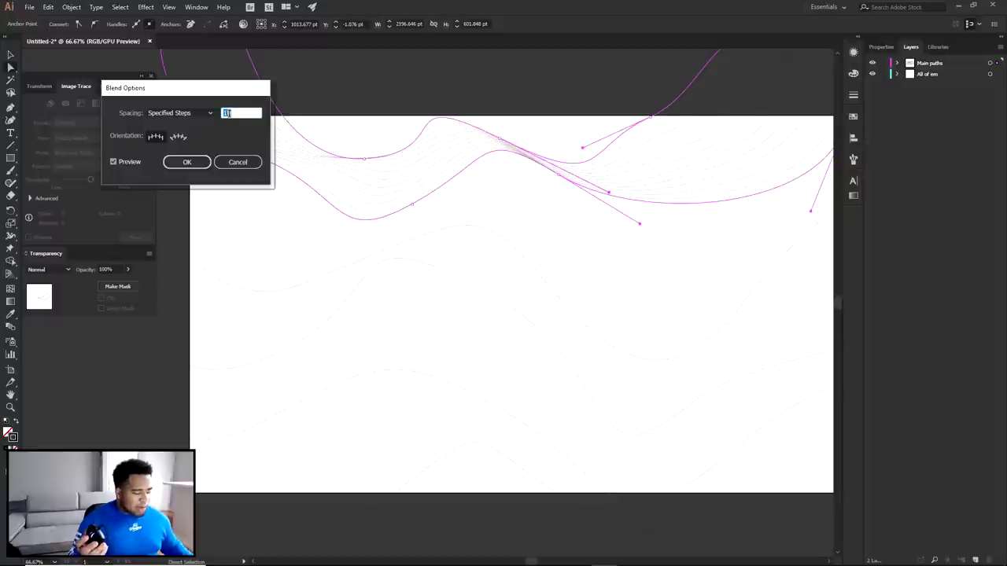
key(Up)
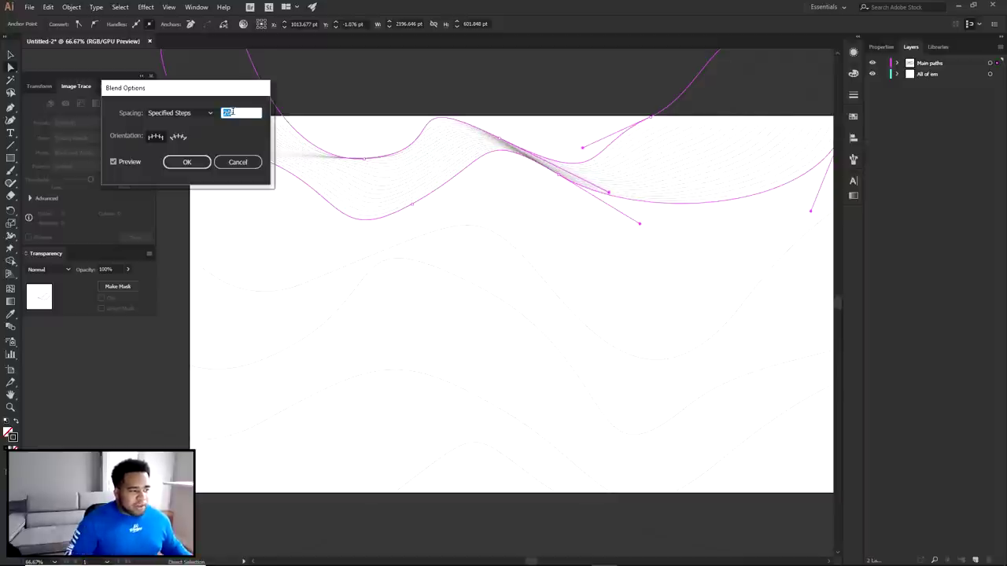
key(Up)
key(shift+Down)
key(shift+Up)
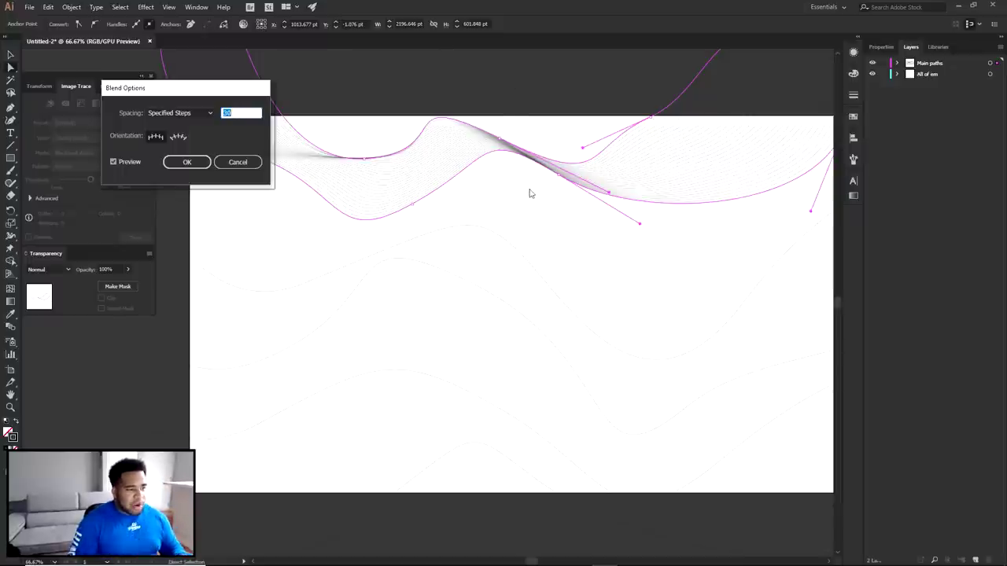
click(167, 163)
click(356, 104)
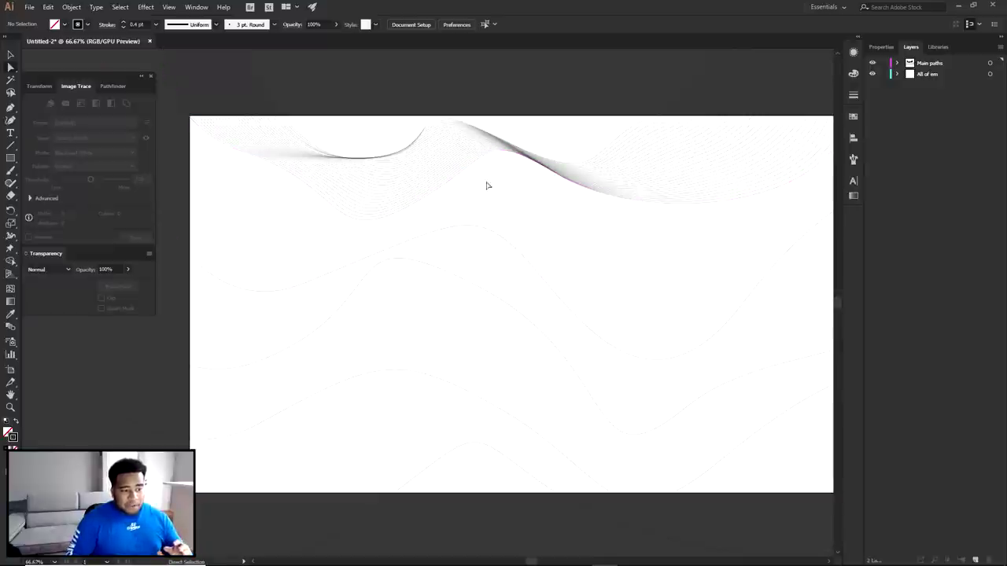
Try blending the lower path of the existing blend directly with the third wave path, and undo it
click(463, 175)
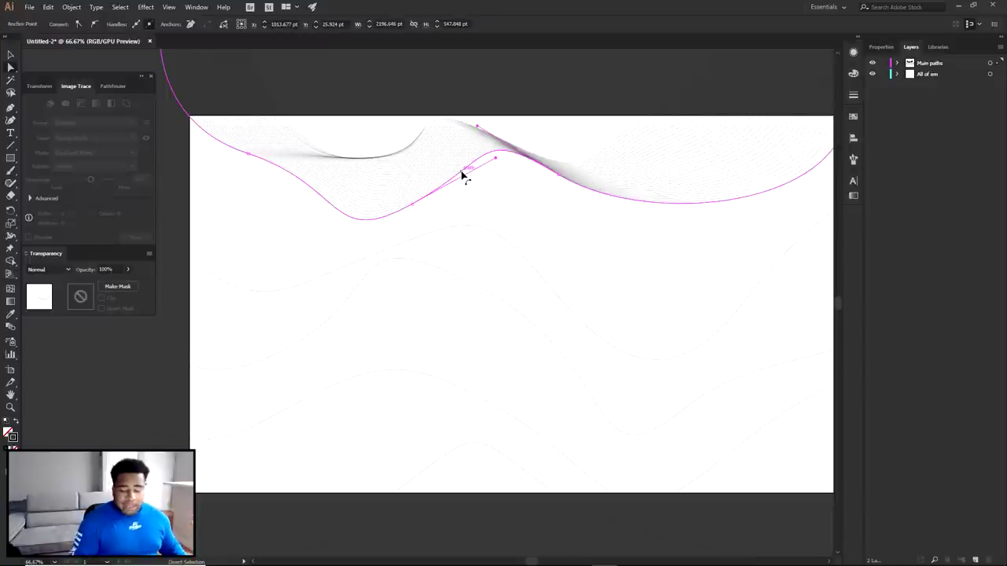
shift+click(485, 233)
click(71, 6)
mouse_move(195, 285)
click(236, 280)
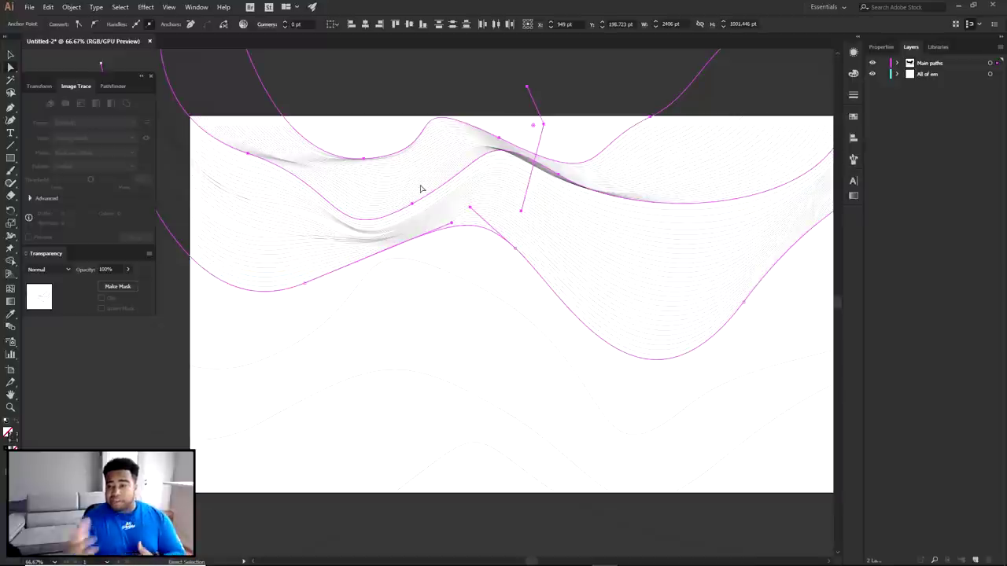
key(ctrl+z)
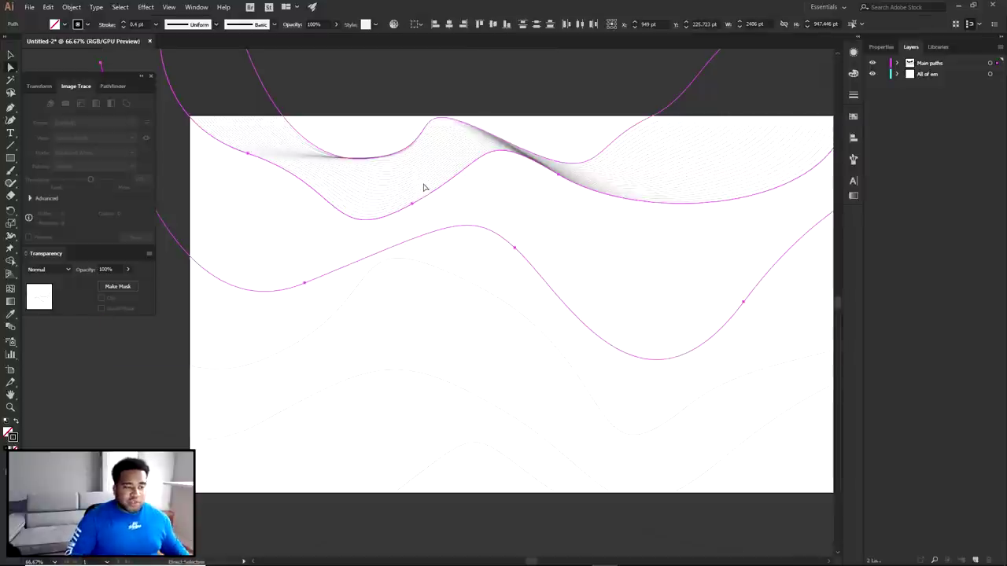
Clear the current selection and select only the blend's lower wave path with the Direct Selection tool
click(556, 181)
click(530, 158)
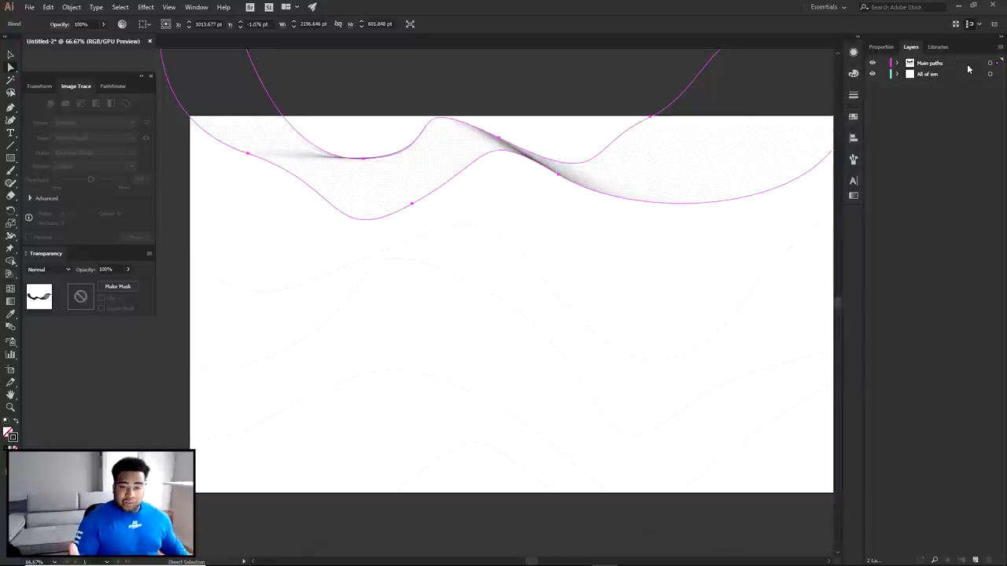
click(618, 218)
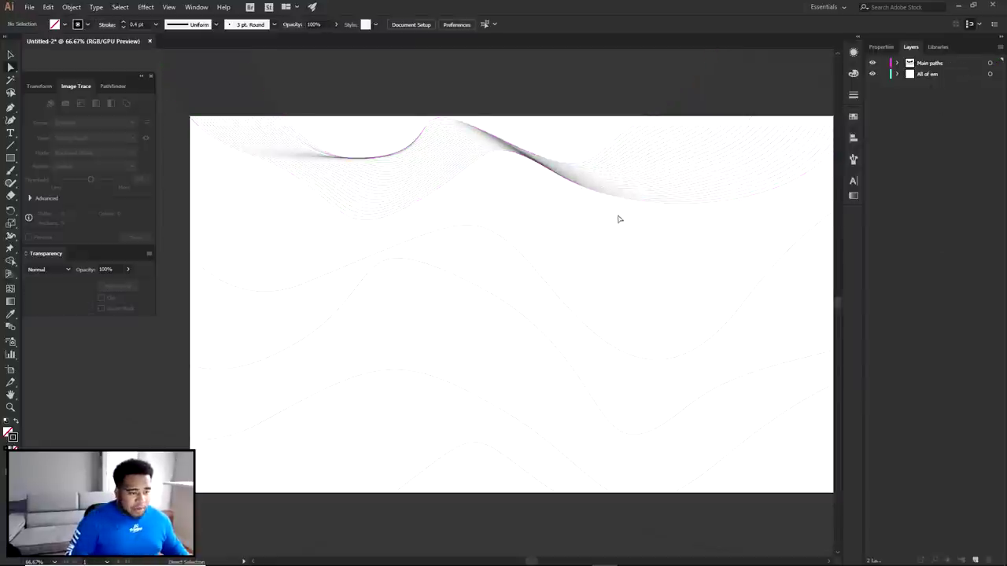
click(10, 69)
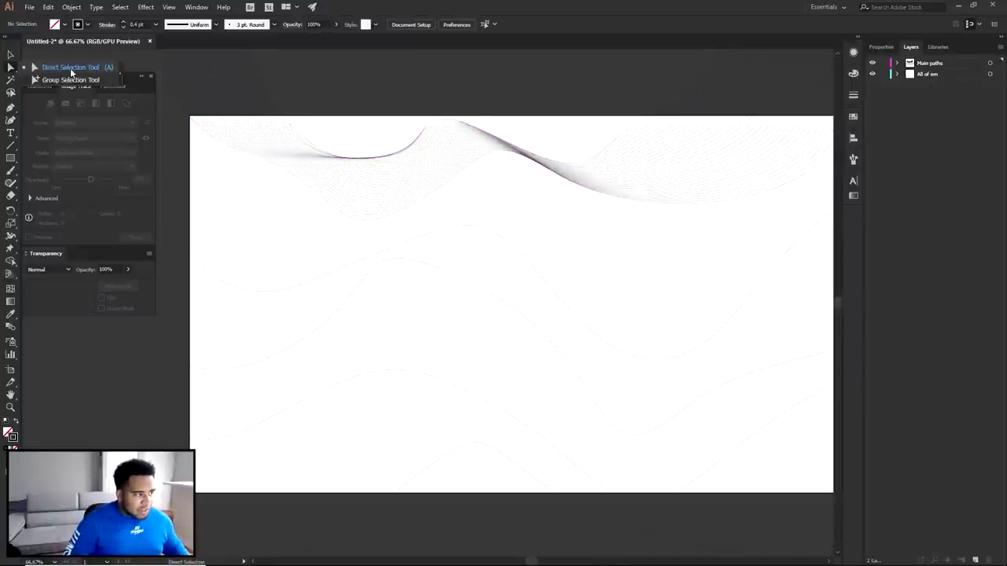
click(59, 71)
click(514, 155)
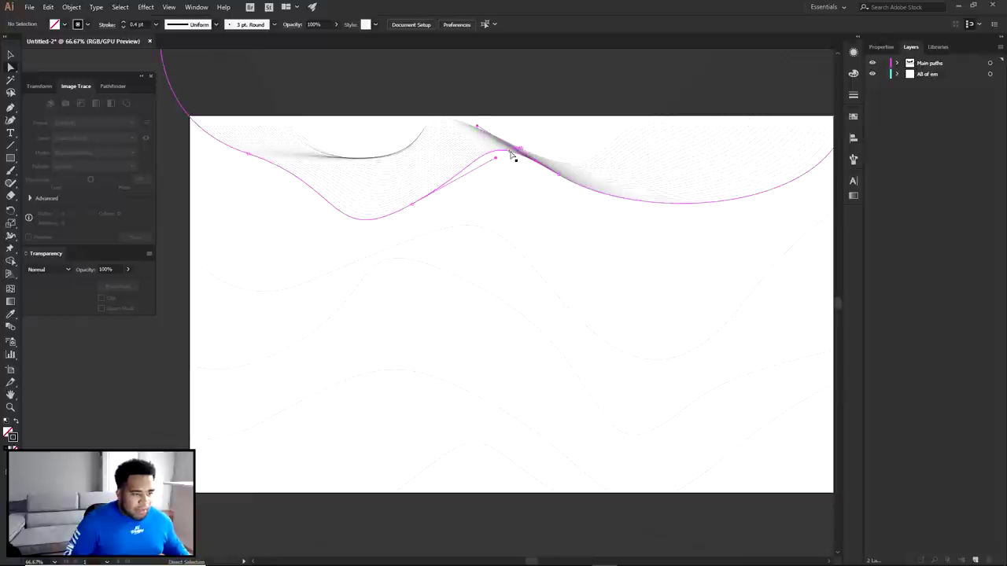
Expand the Main paths layer and its Blend object, and target the blend's lower wave path there
click(998, 63)
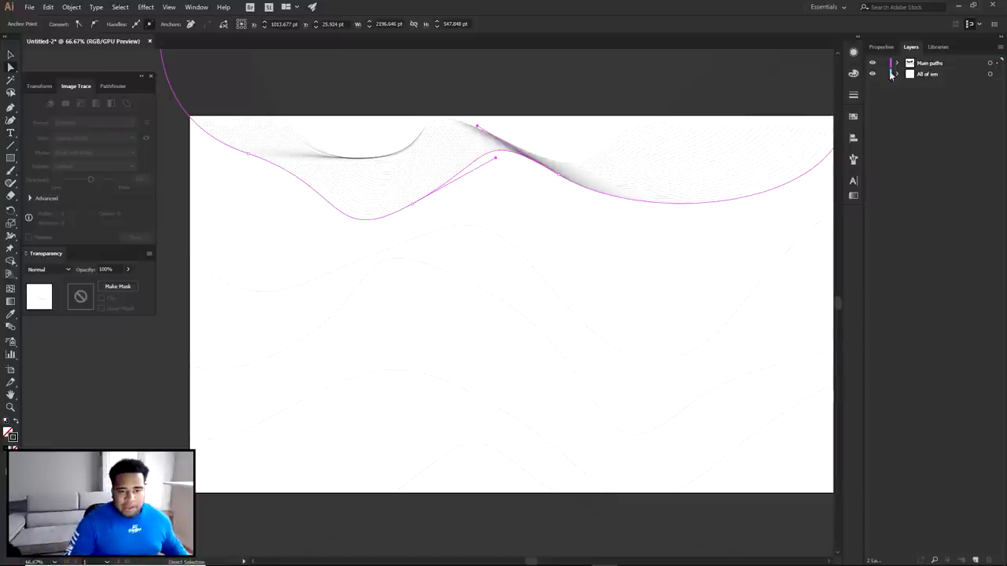
click(897, 63)
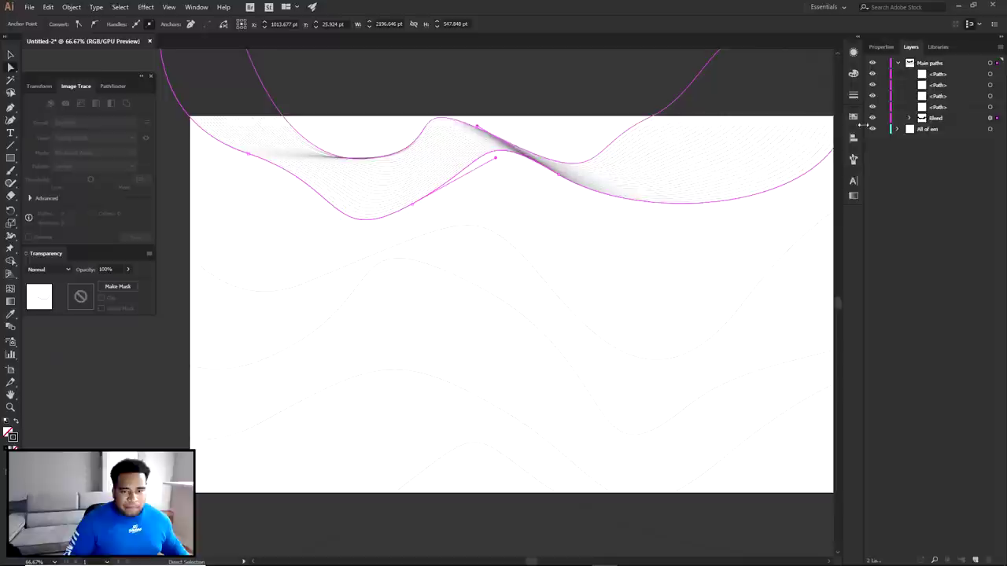
click(909, 118)
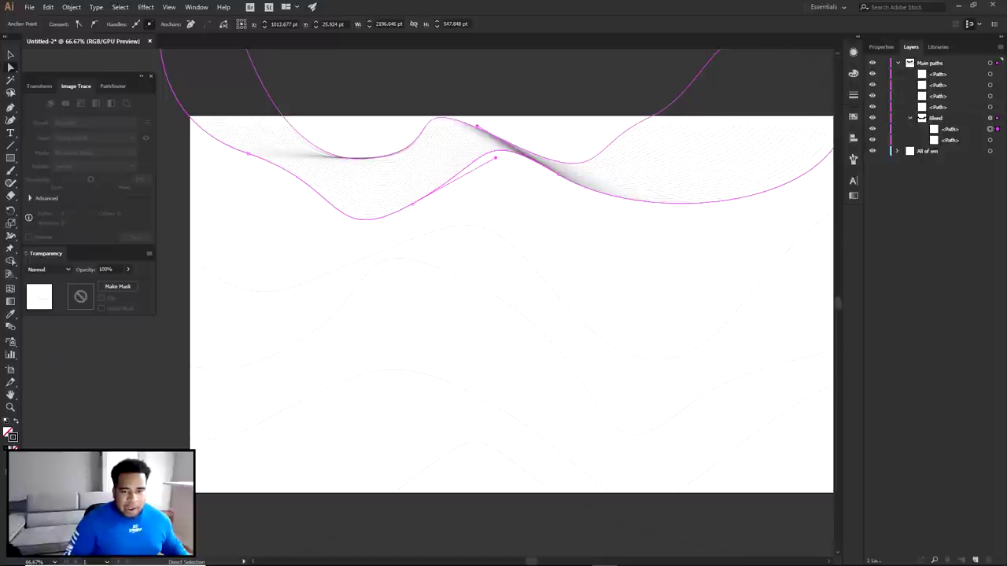
click(989, 130)
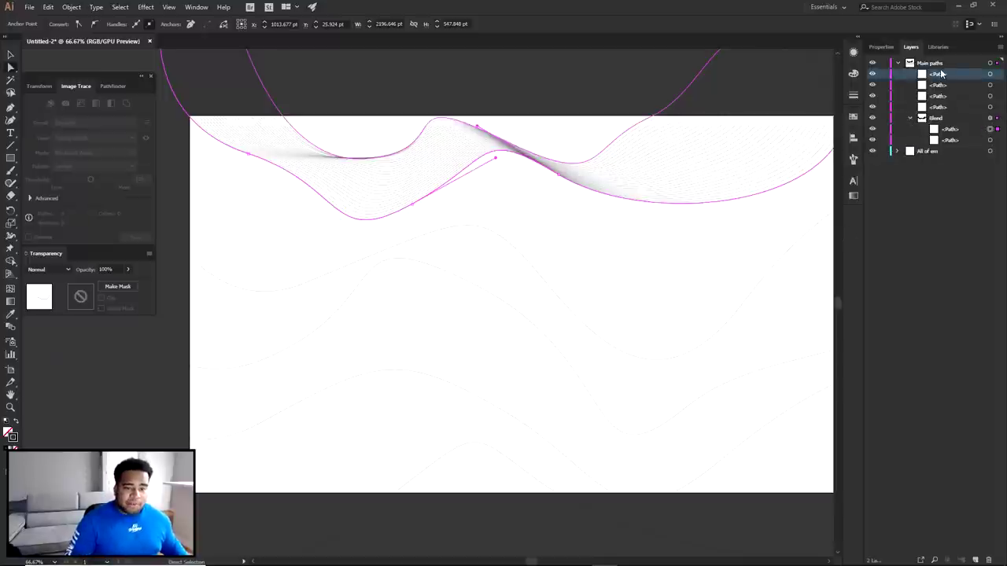
Create a new layer above Main paths and copy the blend's lower wave path into it
click(975, 561)
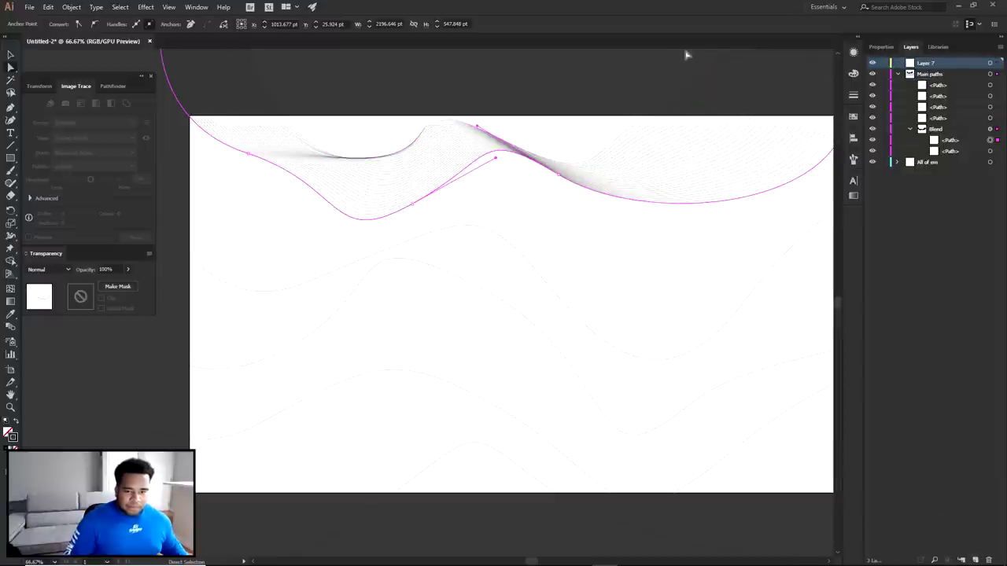
click(960, 140)
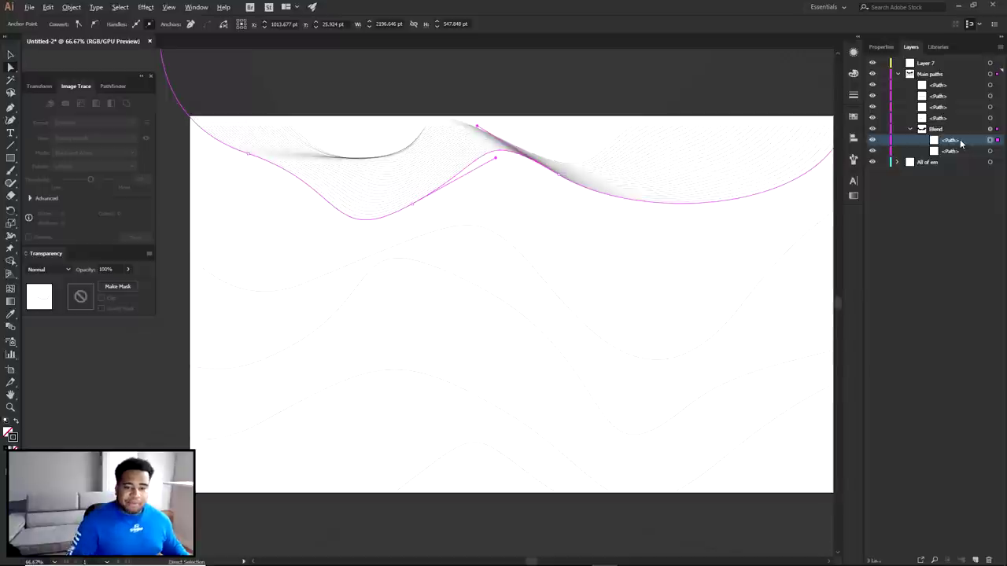
drag(961, 142, 928, 64)
click(928, 63)
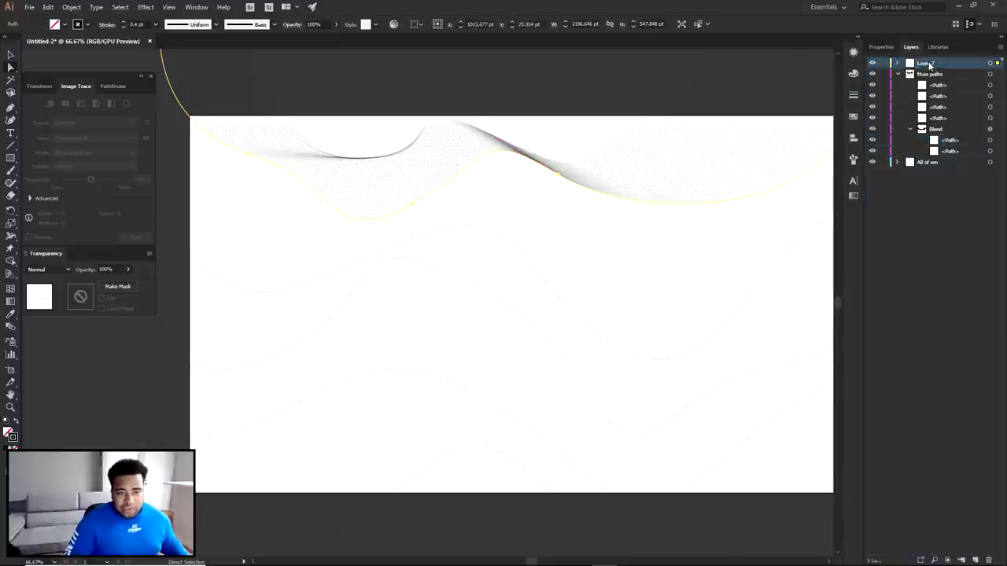
Hide and show the new layer to check the copied path, and collapse the Main paths layer
click(872, 64)
click(873, 63)
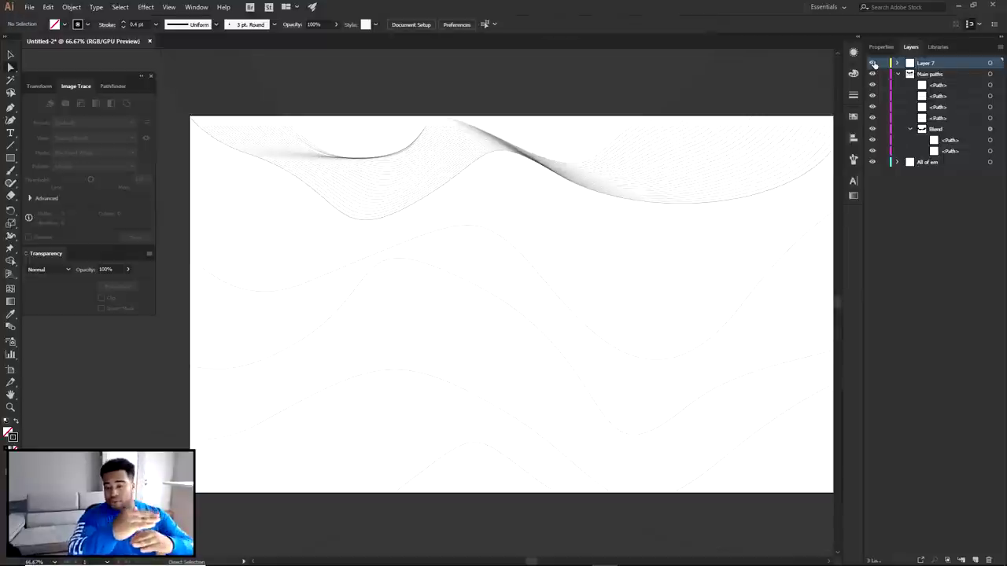
click(898, 73)
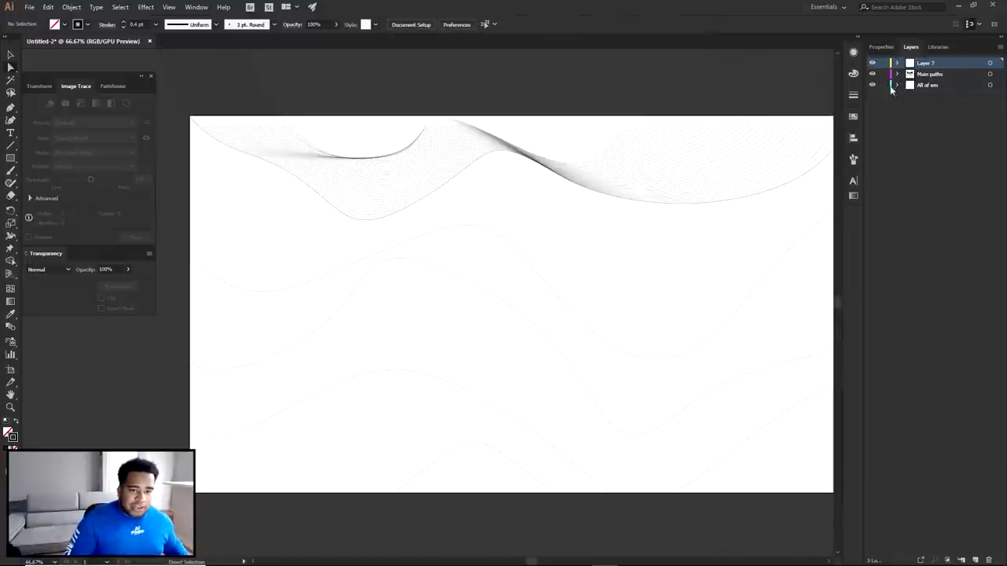
Make a blend between the copied wave path on the new layer and the third wave path
click(990, 63)
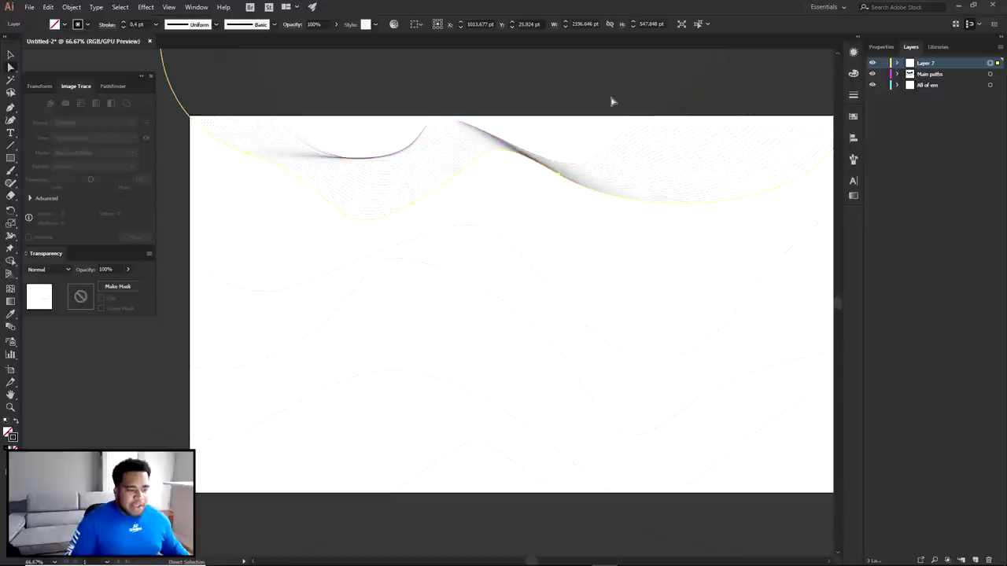
click(478, 228)
click(72, 7)
mouse_move(86, 279)
click(229, 279)
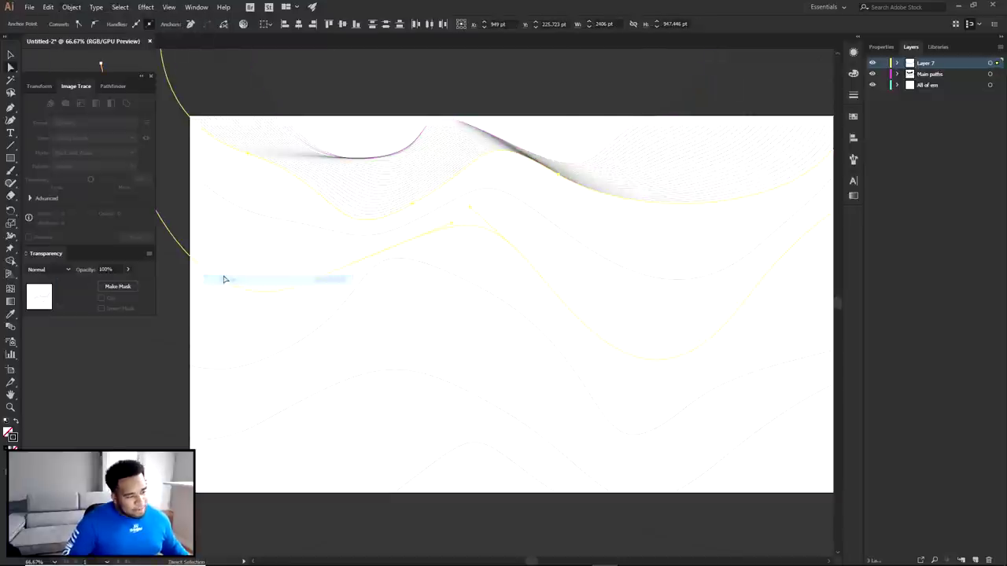
Set the Layer 7 blend's spacing to Specified Steps with 50 steps, using the preview
click(72, 7)
mouse_move(130, 279)
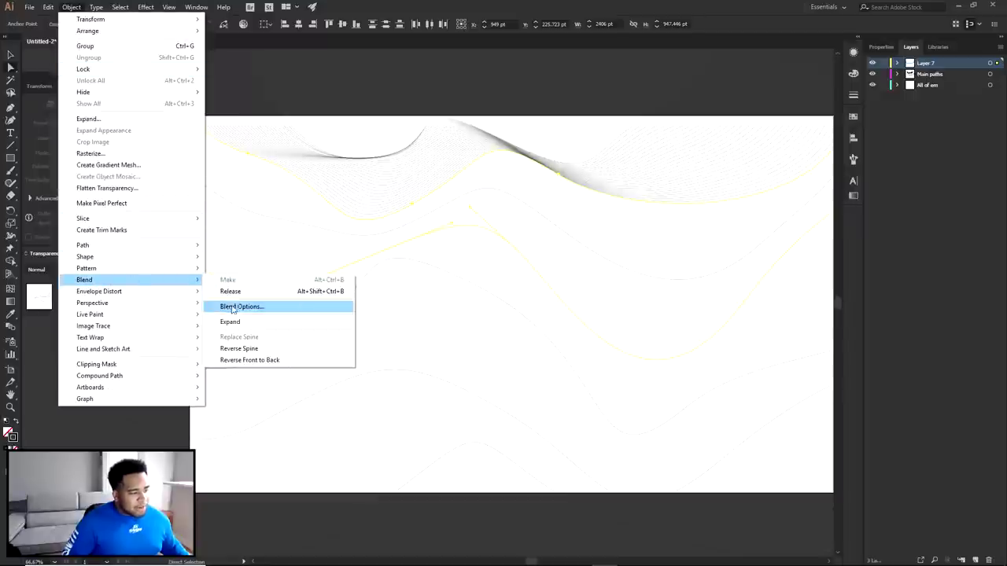
click(283, 305)
click(114, 161)
click(178, 114)
click(176, 136)
key(shift+Up)
key(shift+Up)
key(shift+Up)
key(shift+Up)
key(shift+Up)
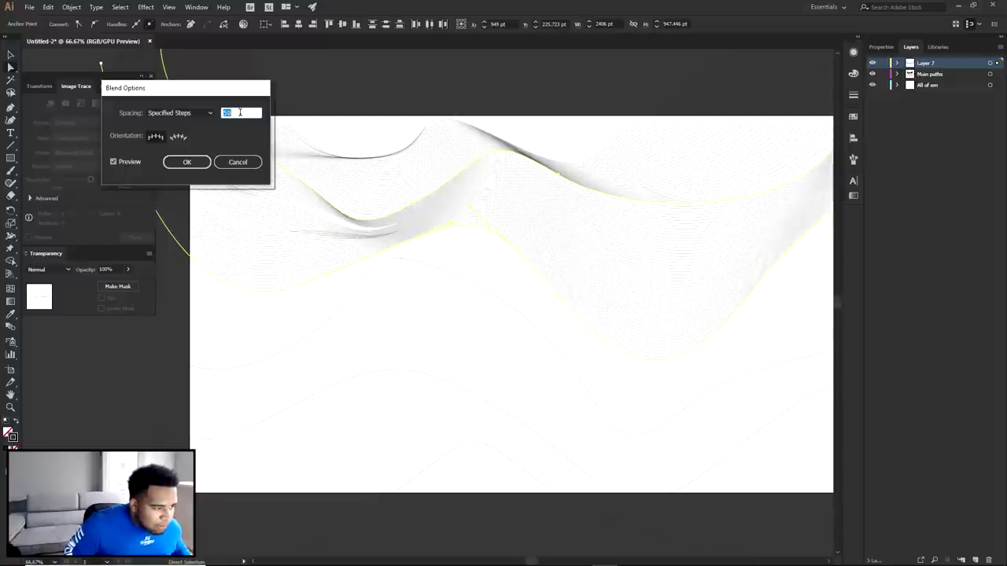
click(193, 163)
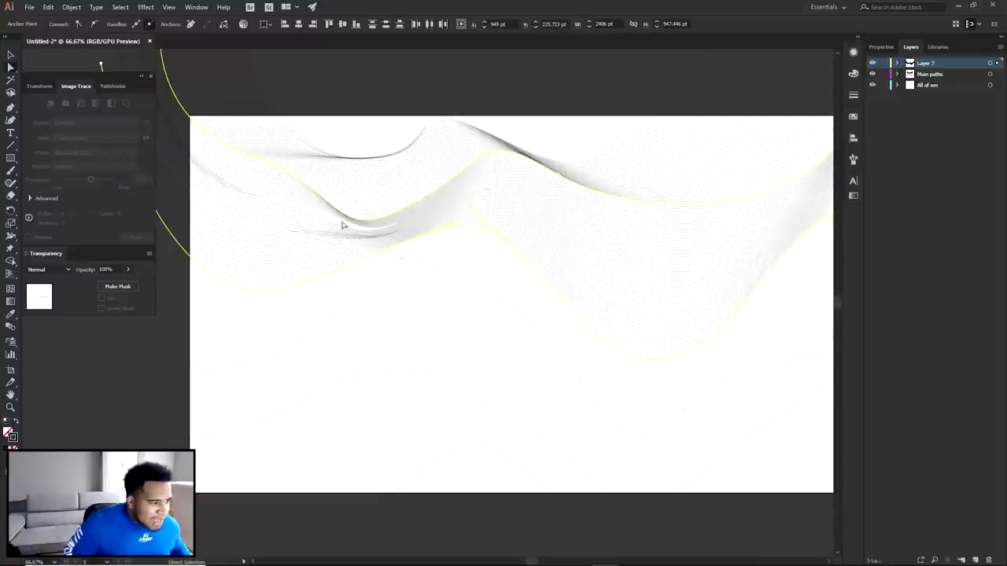
Move the outer end anchor of the blend's lower wave path further up and away from the artboard's left edge
click(440, 252)
drag(423, 255, 588, 281)
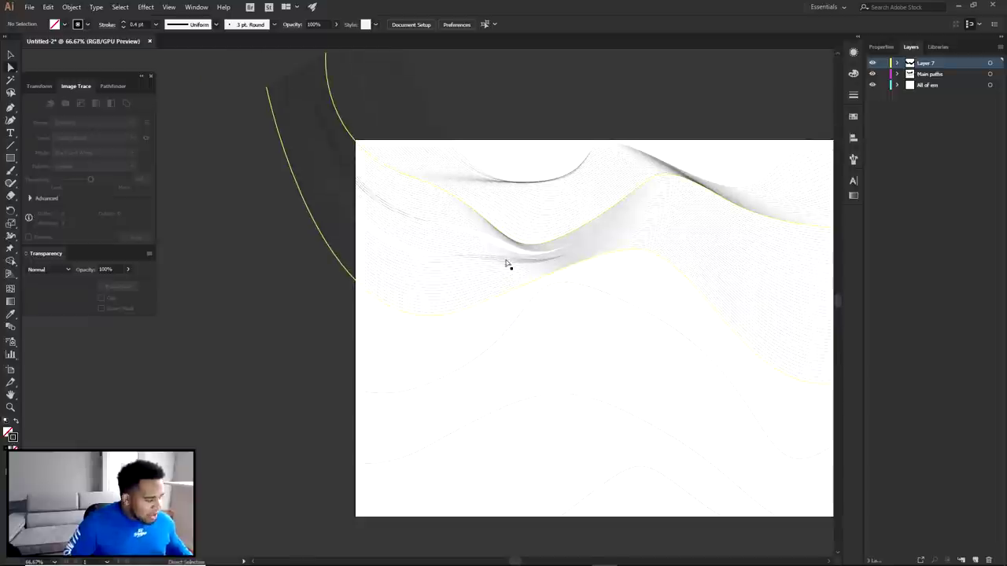
click(266, 87)
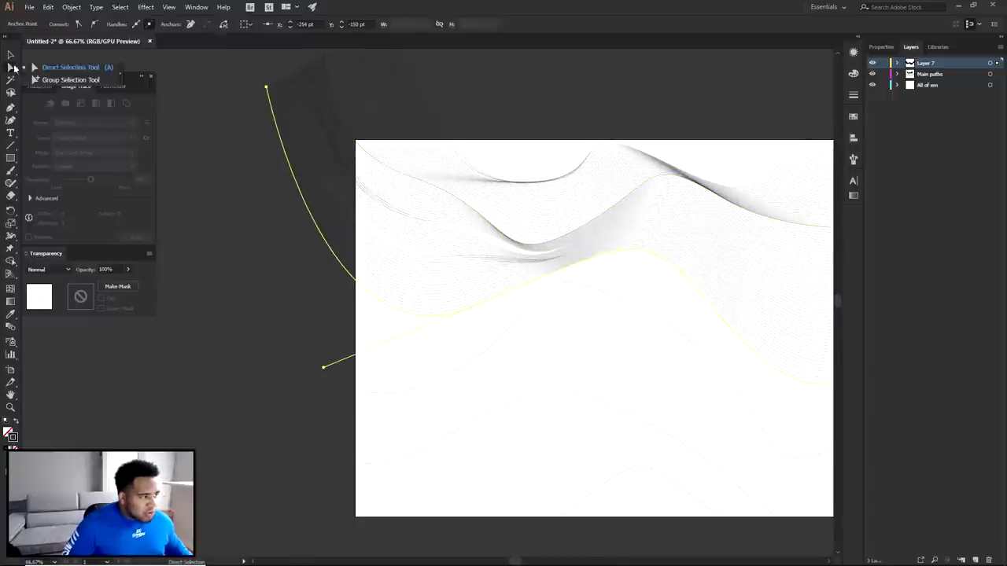
drag(265, 88, 247, 64)
Reshape the lower wave path around its crest by adjusting its anchors and handles to smooth the folded blend lines
click(544, 276)
click(627, 260)
click(578, 228)
click(658, 256)
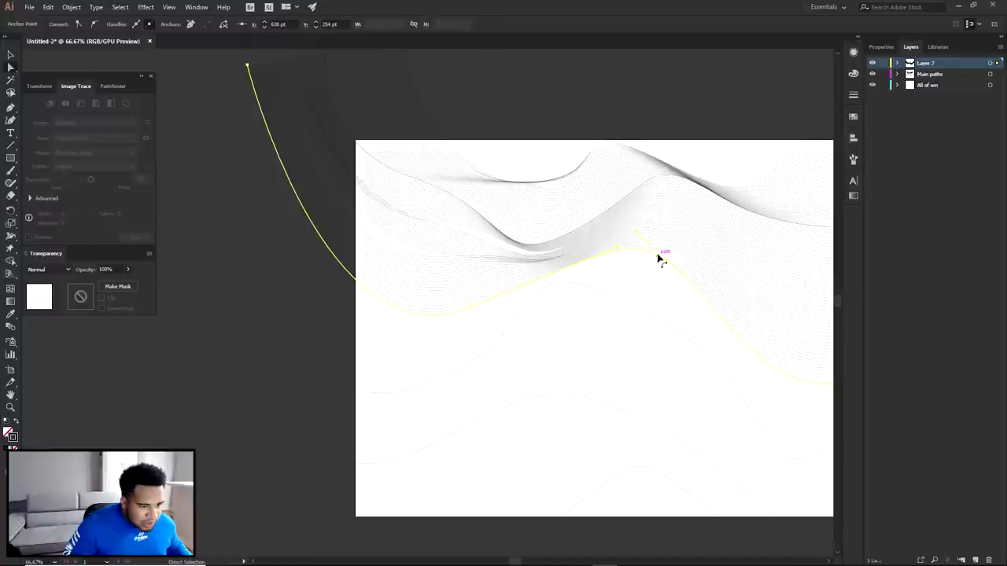
drag(624, 247, 533, 220)
click(613, 296)
drag(439, 169, 465, 297)
click(600, 238)
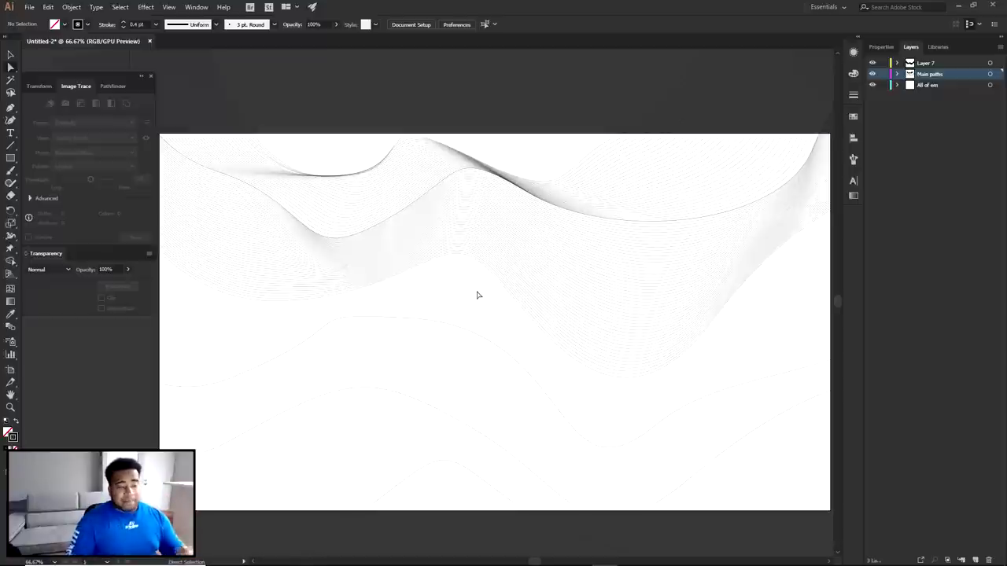
Copy the lower wave path of Layer 7's blend into a new layer above it, and collapse Layer 7
click(496, 277)
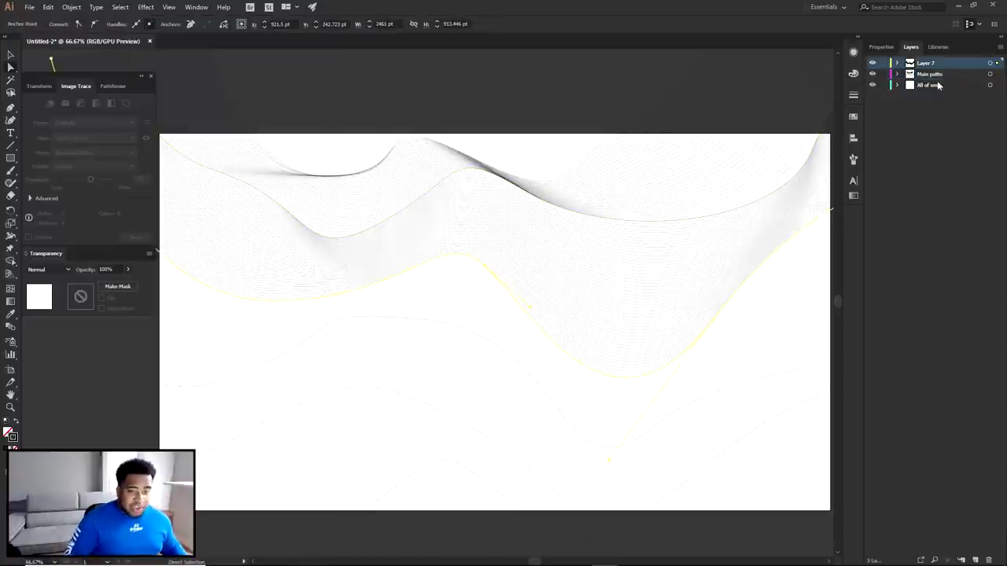
click(897, 63)
click(910, 74)
click(952, 95)
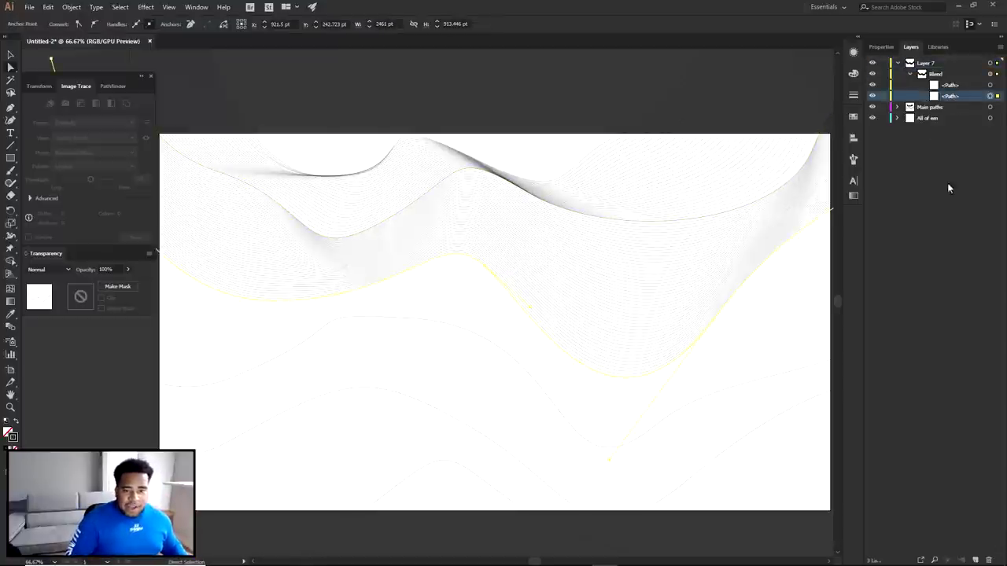
click(976, 559)
double_click(924, 63)
key(Return)
click(897, 73)
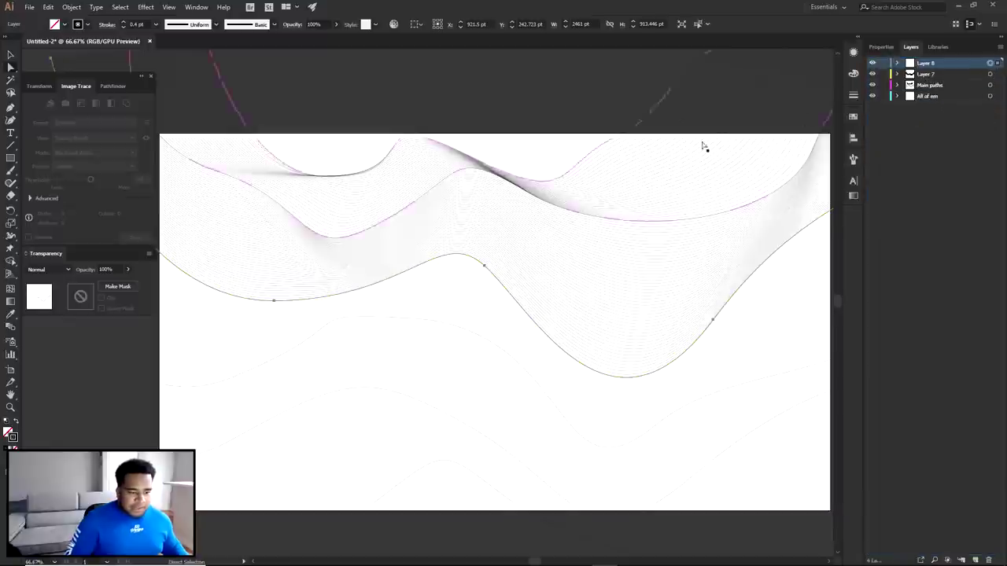
Make a blend between the copied path on Layer 8 and the fourth wave path
click(375, 318)
click(71, 7)
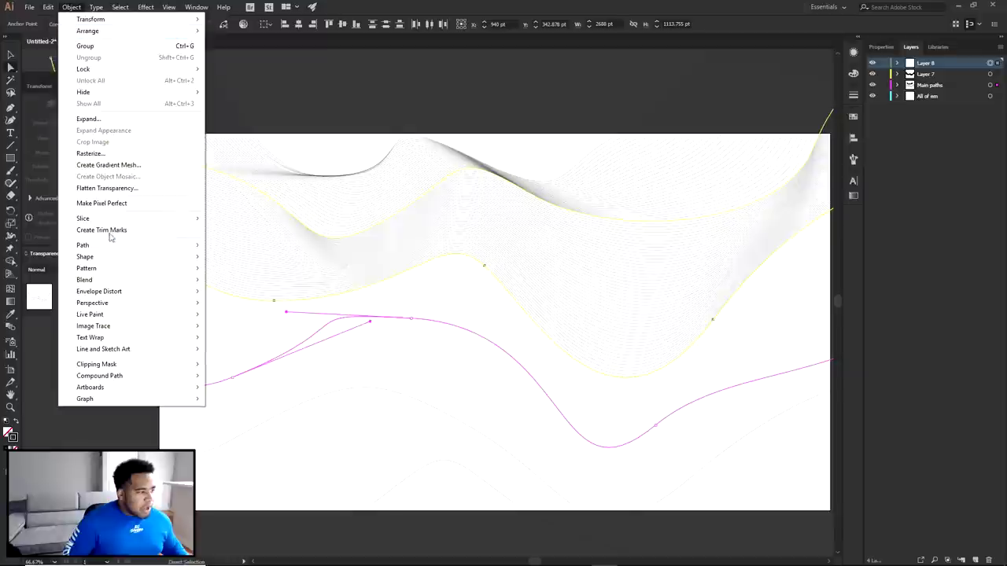
mouse_move(92, 281)
click(242, 280)
Set the Layer 8 blend's spacing to Specified Steps with 40 steps
click(72, 7)
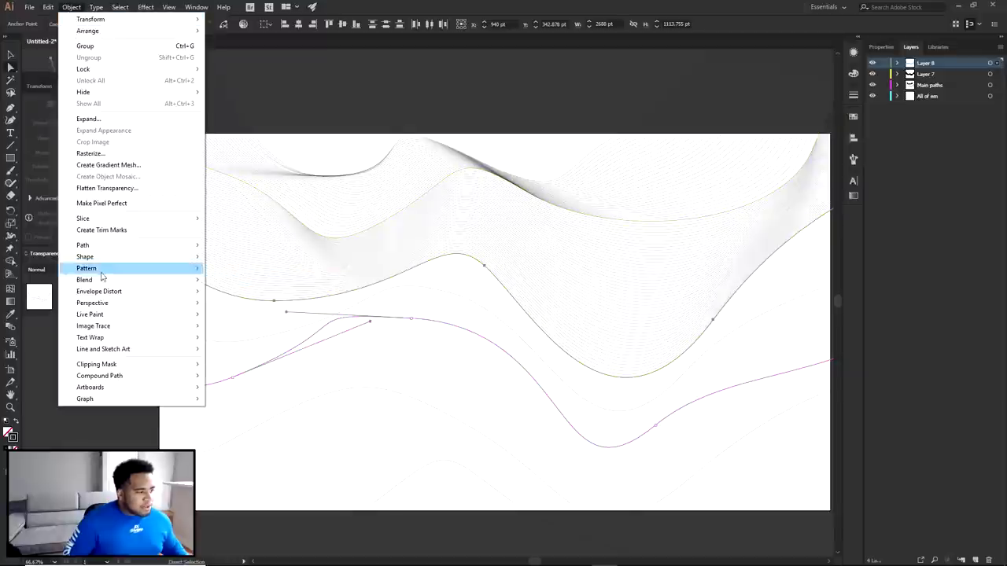
click(236, 306)
click(179, 112)
click(182, 136)
click(242, 113)
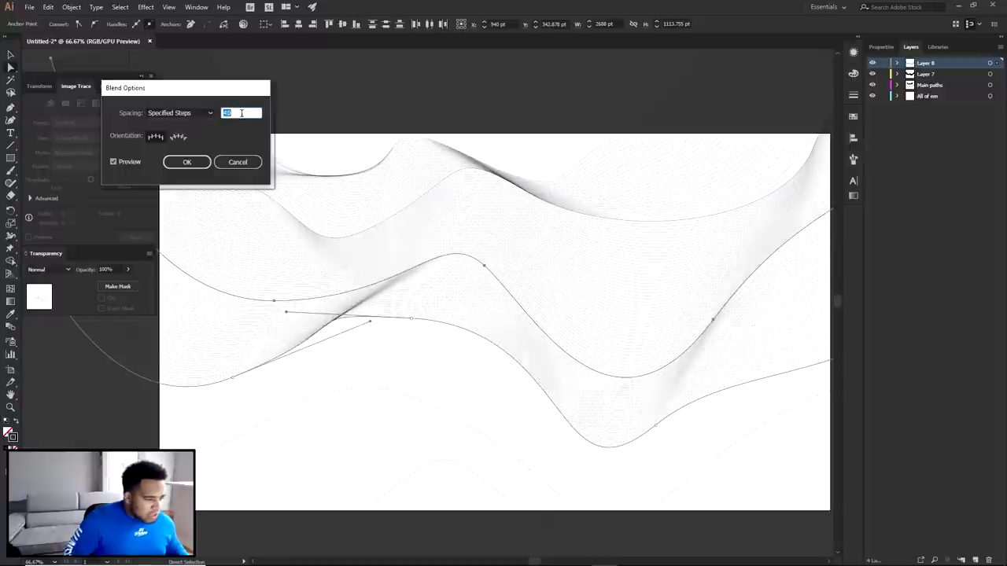
key(shift+Down)
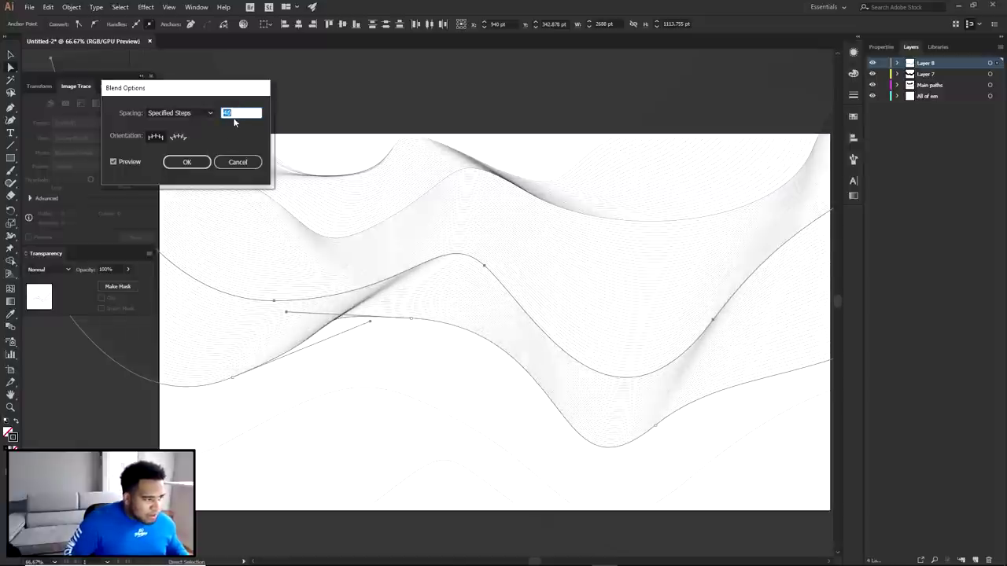
click(199, 161)
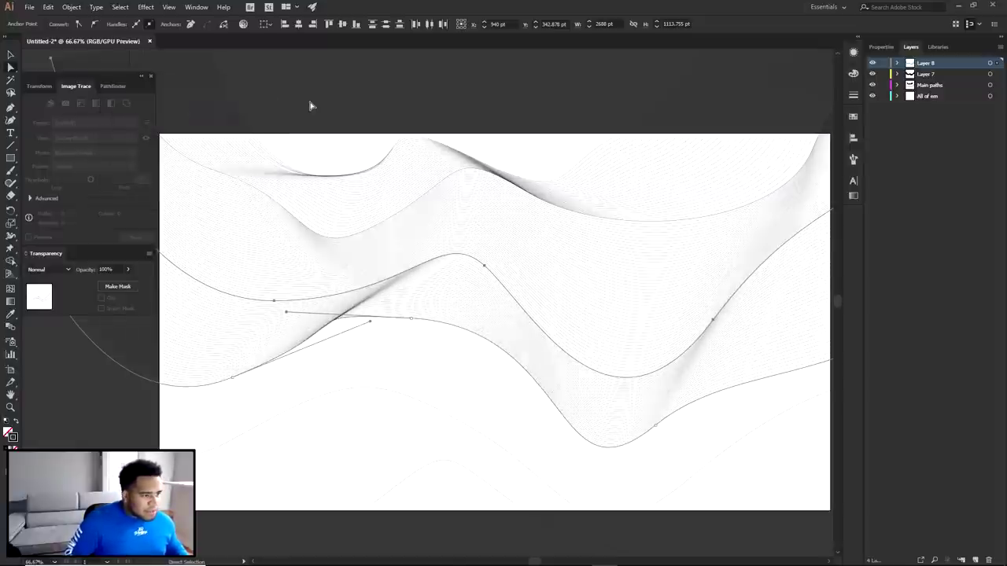
Create a new layer above Layer 8 and copy the lower wave path of Layer 8's blend into it
scroll(322, 108, down, 2)
click(423, 329)
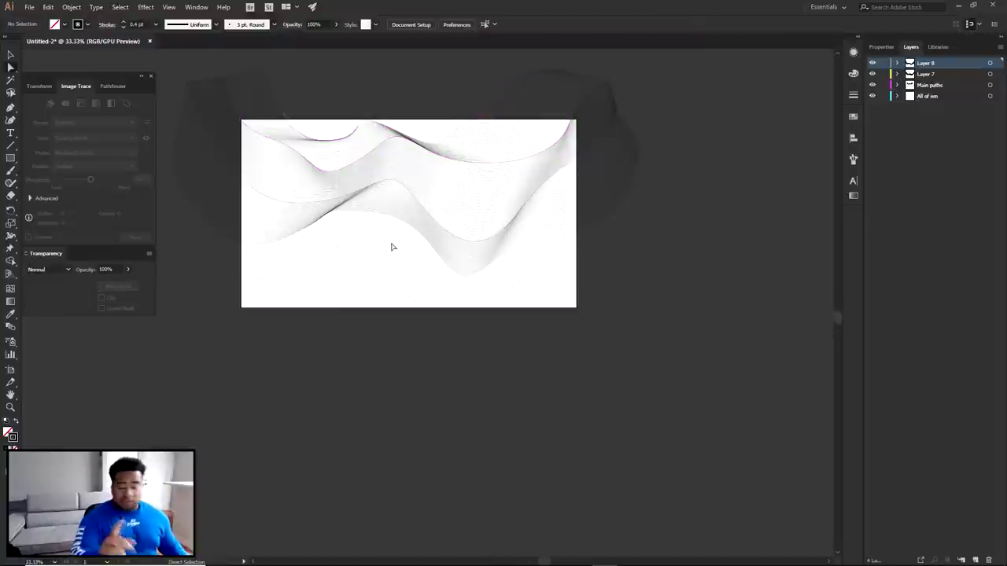
scroll(388, 245, up, 2)
drag(382, 234, 457, 246)
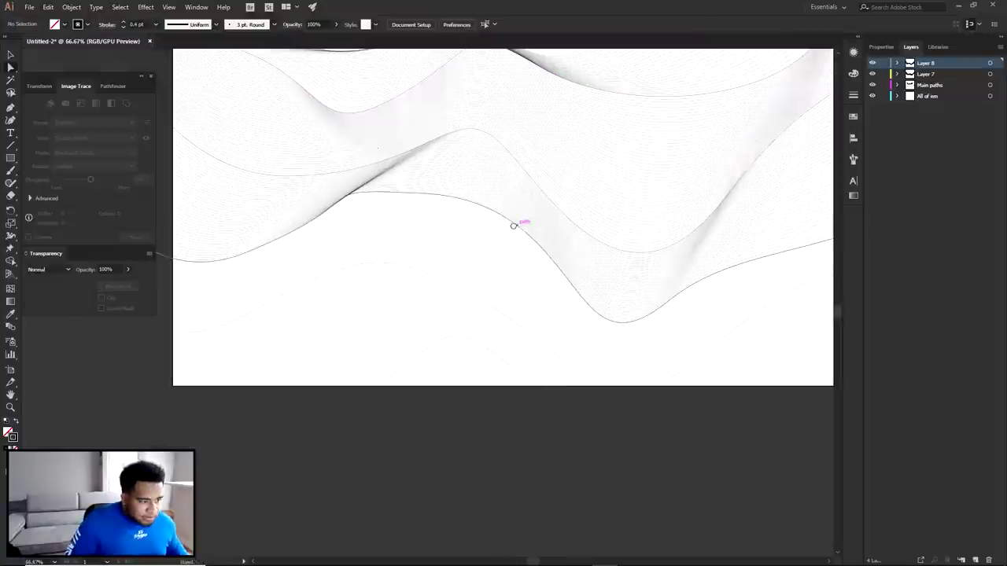
click(512, 223)
key(ctrl+l)
click(898, 74)
click(911, 85)
click(950, 96)
drag(997, 107, 991, 64)
Make a blend between the copied path on Layer 9 and the fifth wave path, and apply its blend options
shift+click(376, 262)
click(96, 7)
mouse_move(72, 7)
mouse_move(126, 280)
click(229, 283)
click(71, 7)
click(270, 309)
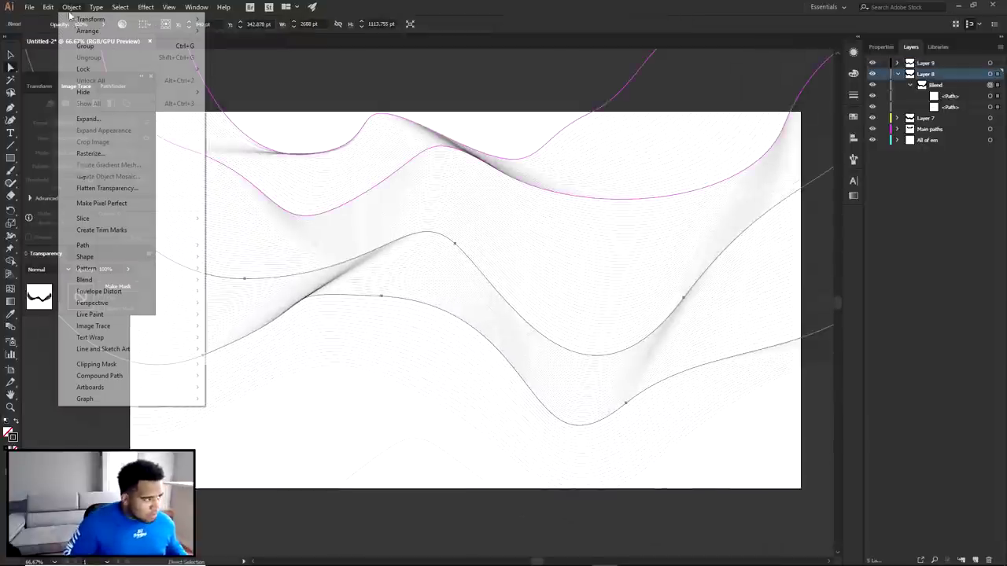
click(115, 164)
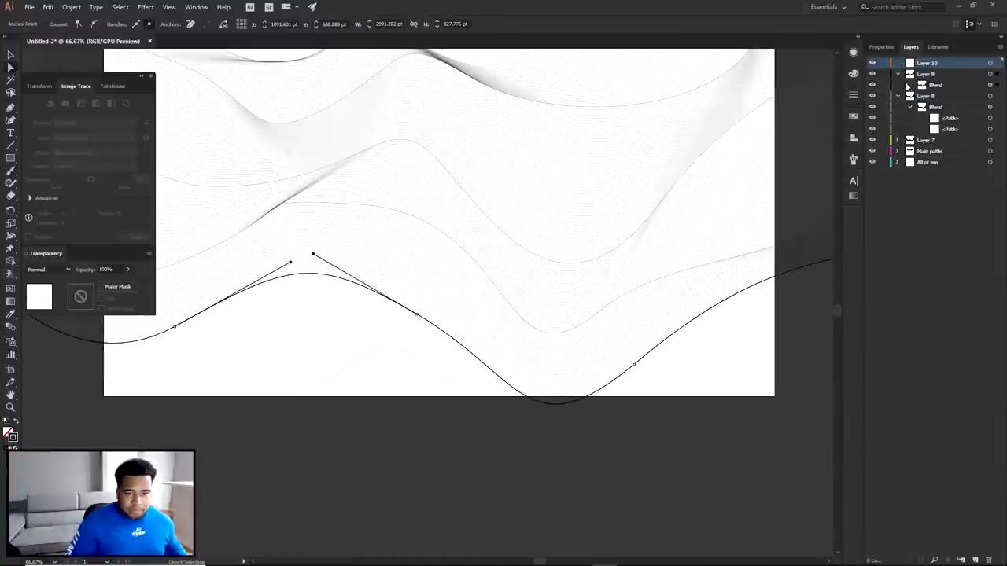
Blend the path copied to Layer 10 with the lowest wave path, and pull that path's crest handle downward
click(943, 72)
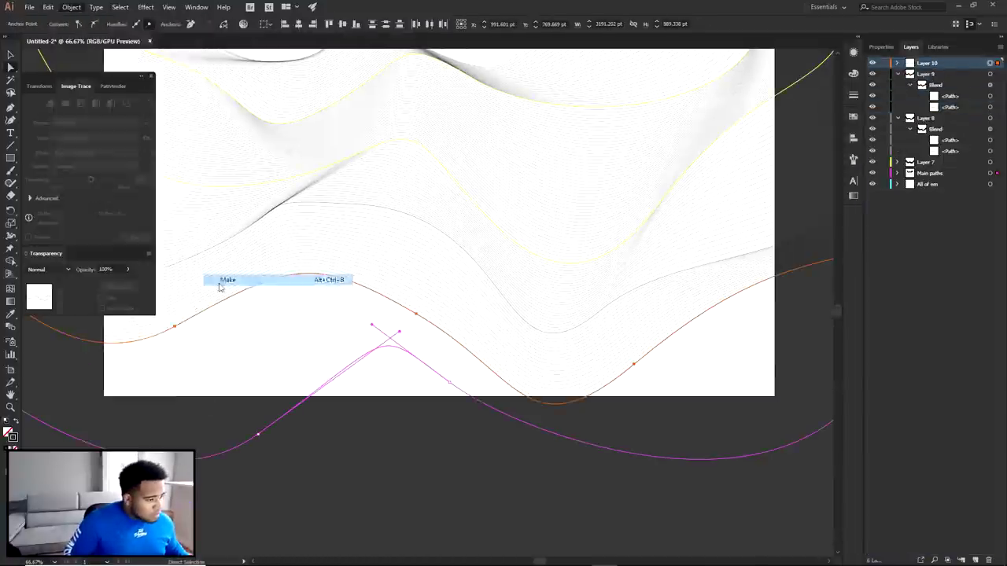
click(217, 281)
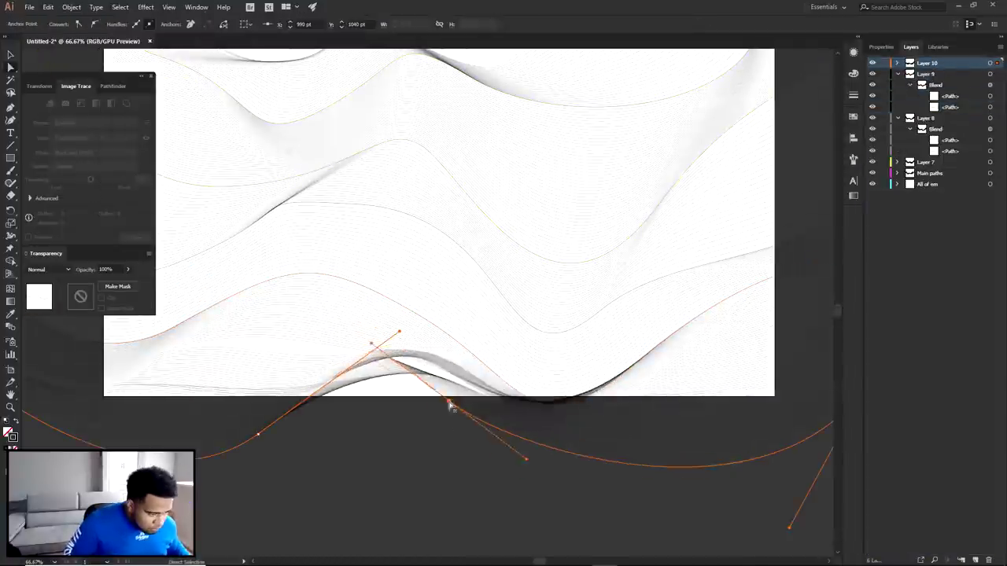
drag(400, 333, 427, 438)
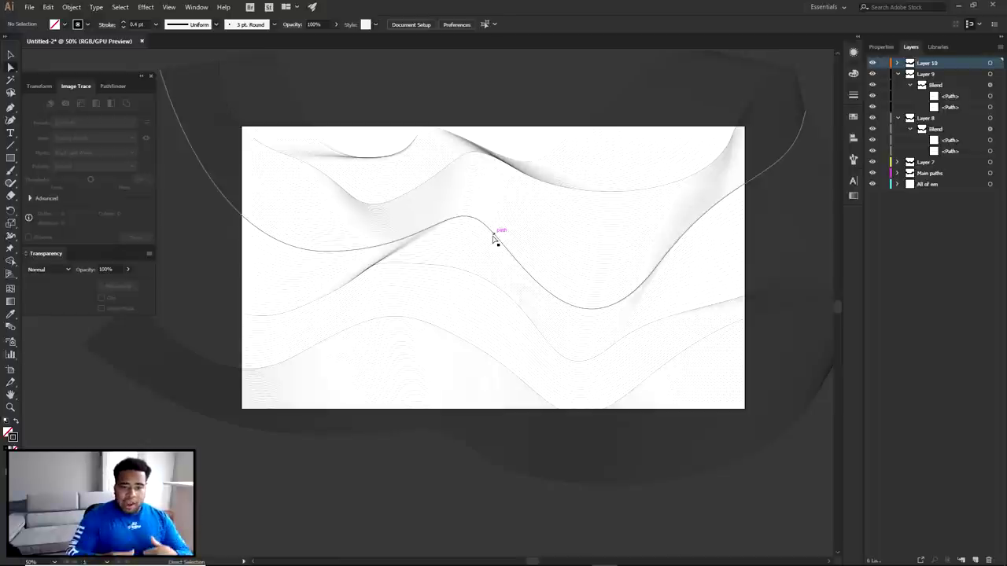
Expand Layer 10, Layer 7 and Main paths, and examine the Blend object and its paths in each layer
click(952, 95)
click(952, 106)
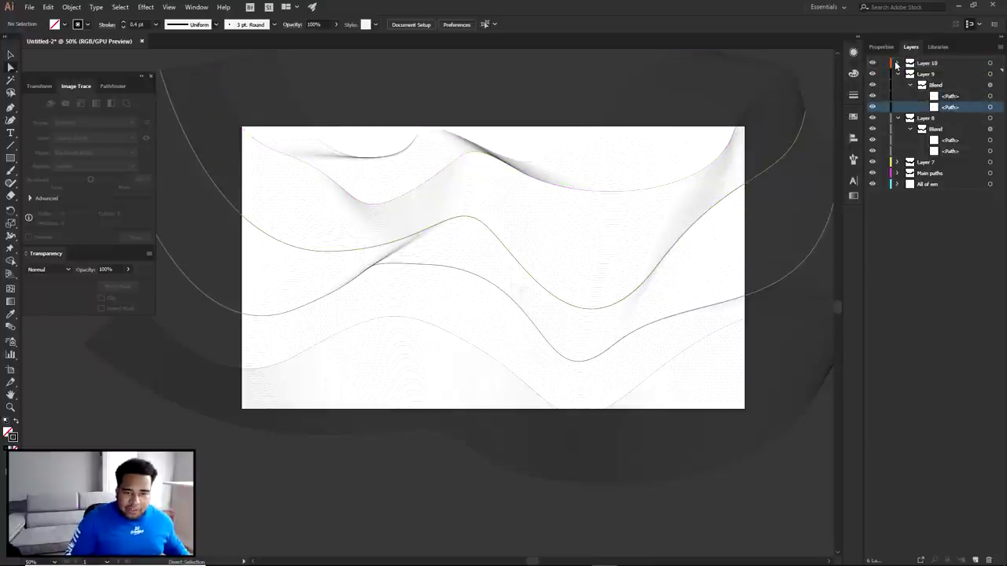
click(897, 62)
click(910, 75)
click(935, 74)
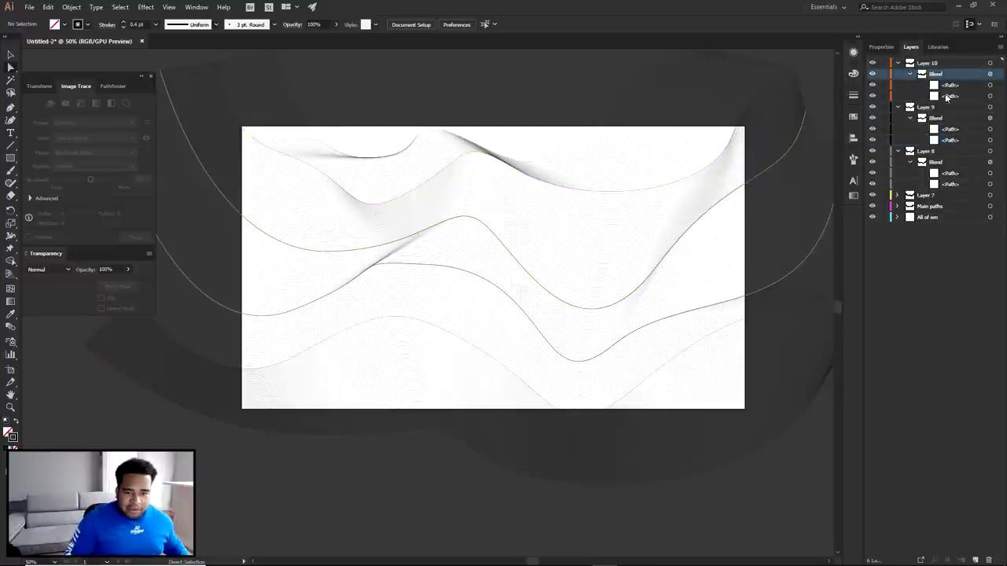
click(939, 119)
click(940, 162)
click(897, 195)
click(910, 206)
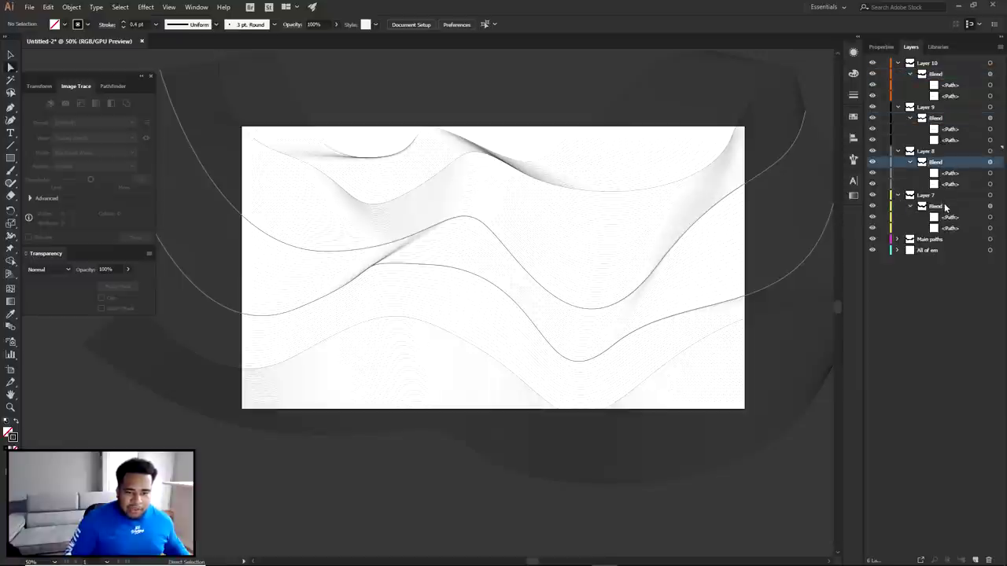
click(934, 206)
click(898, 239)
click(910, 251)
click(940, 251)
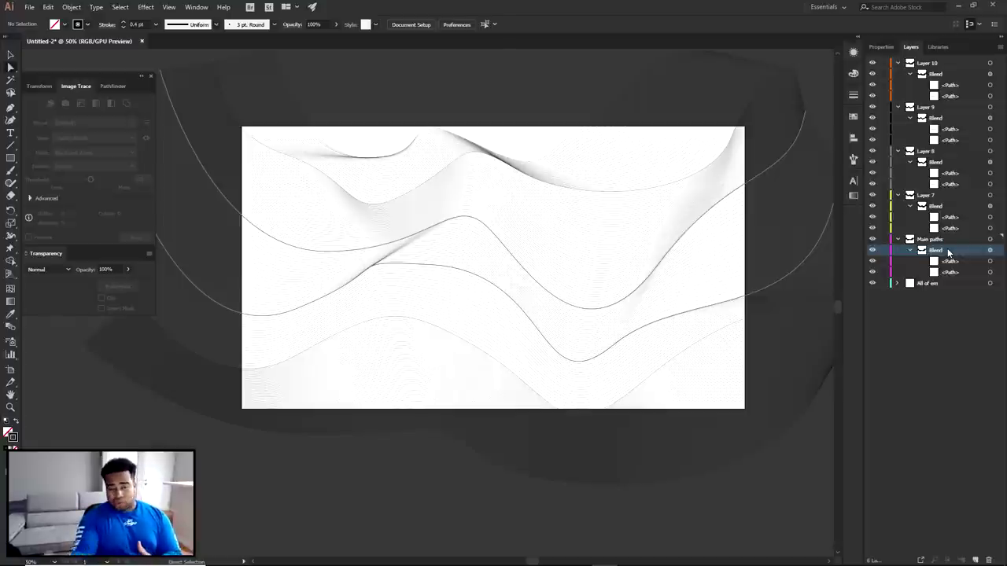
Create a new layer above Layer 10 and copy one wave path from each of the Layer 10 and Layer 9 blends into it
click(935, 63)
click(975, 559)
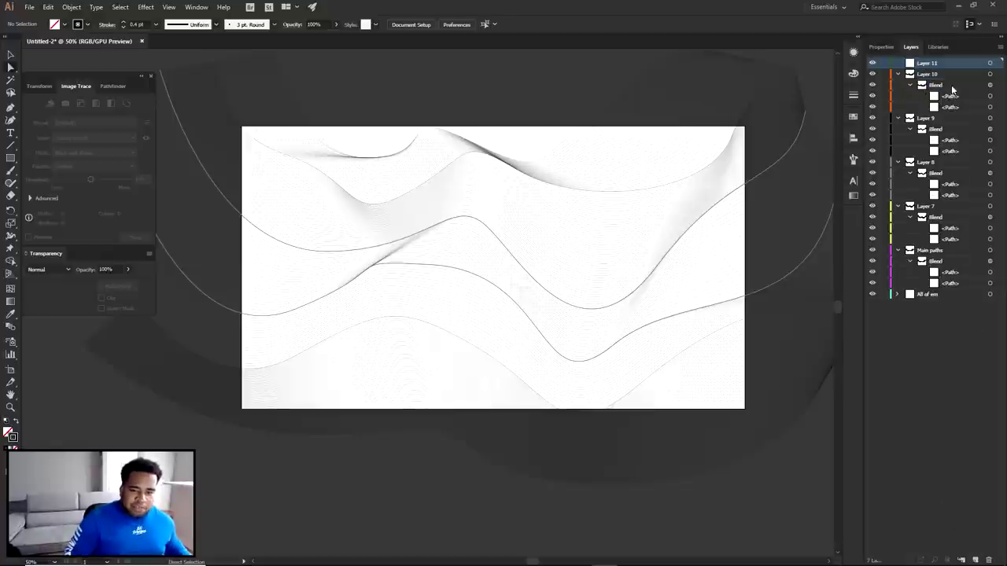
click(954, 96)
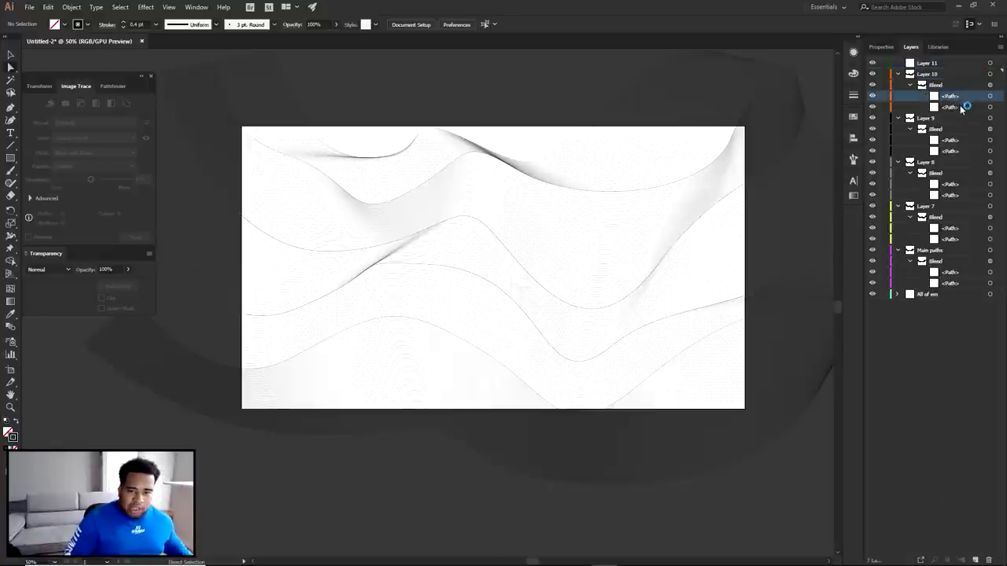
shift+click(959, 107)
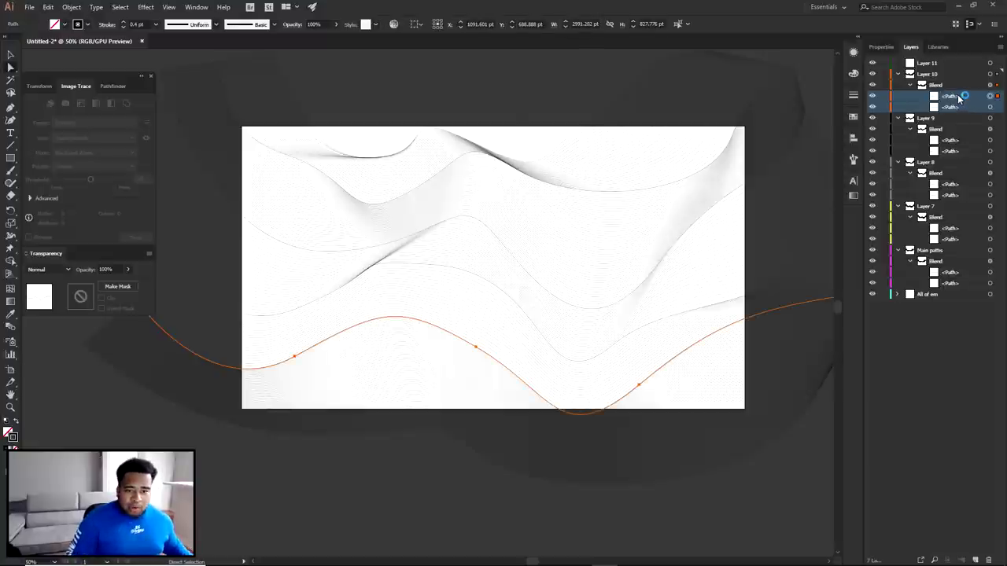
drag(938, 57, 926, 65)
click(952, 142)
shift+click(959, 149)
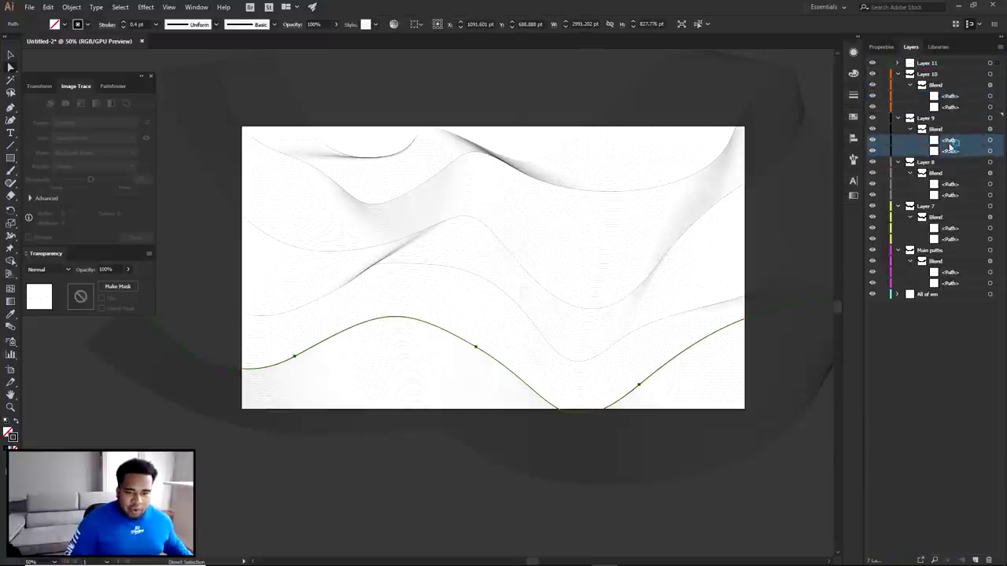
drag(960, 140, 933, 66)
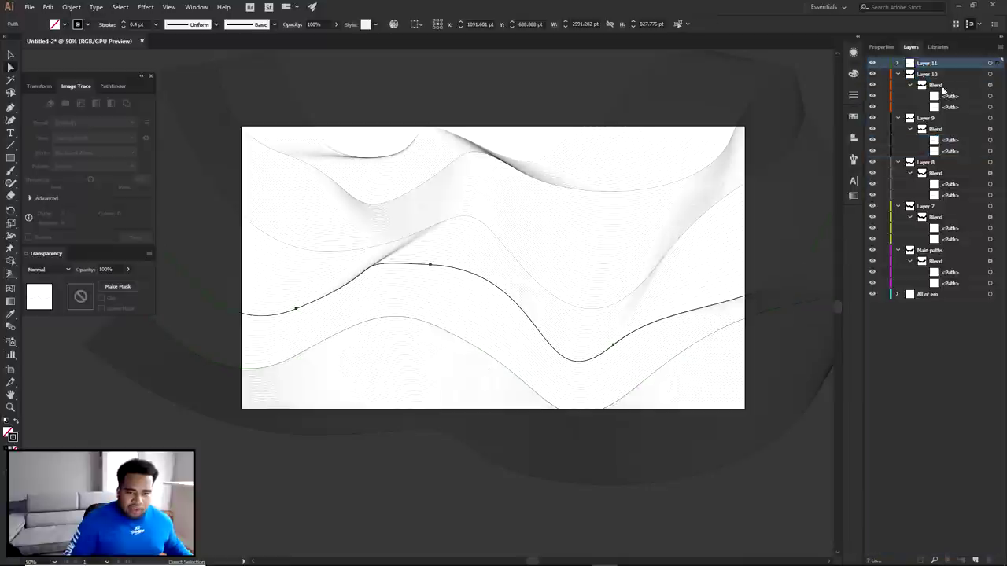
Copy one wave path from each of the Layer 8, Layer 7 and Main paths blends into Layer 11
click(950, 186)
shift+click(955, 195)
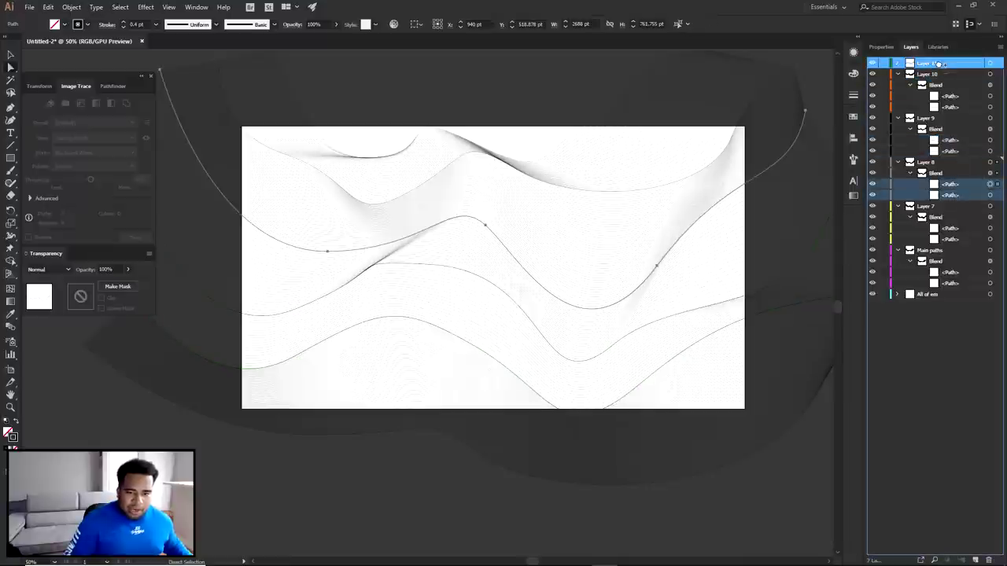
click(954, 228)
shift+click(955, 239)
drag(960, 229, 937, 65)
click(955, 272)
shift+click(954, 283)
drag(956, 274, 935, 64)
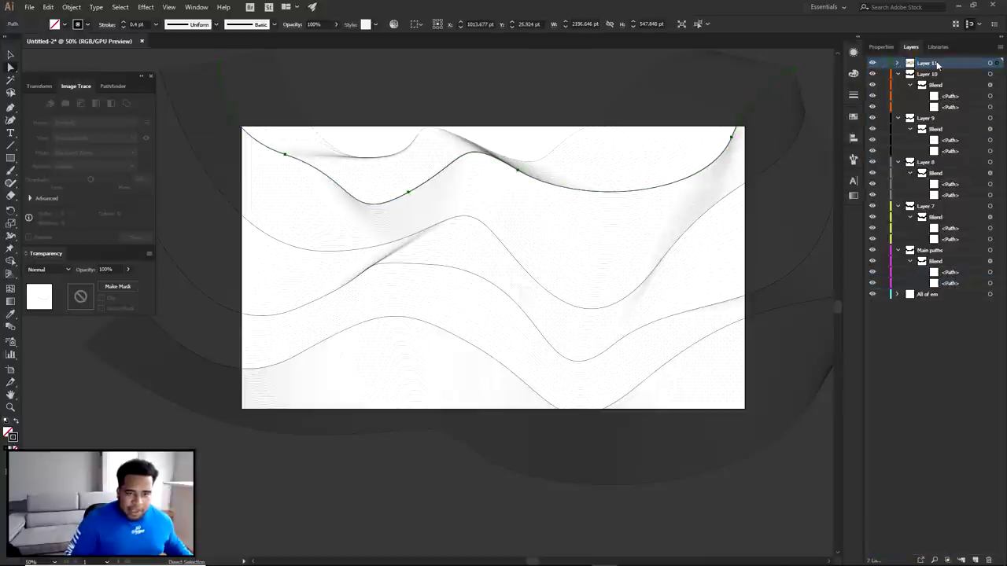
Collapse Layer 10, Layer 9, Layer 8, Layer 7 and Main paths in the layer list
click(898, 74)
click(898, 85)
click(898, 96)
click(897, 107)
click(898, 118)
Reopen Layer 7 and delete the first listed path inside its Blend object
click(898, 107)
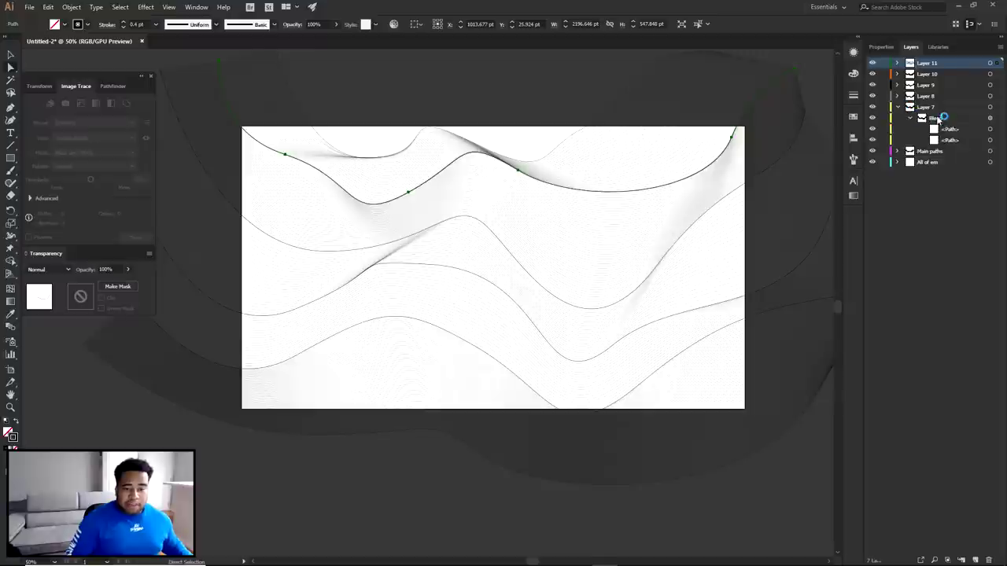
click(936, 118)
click(947, 129)
key(Delete)
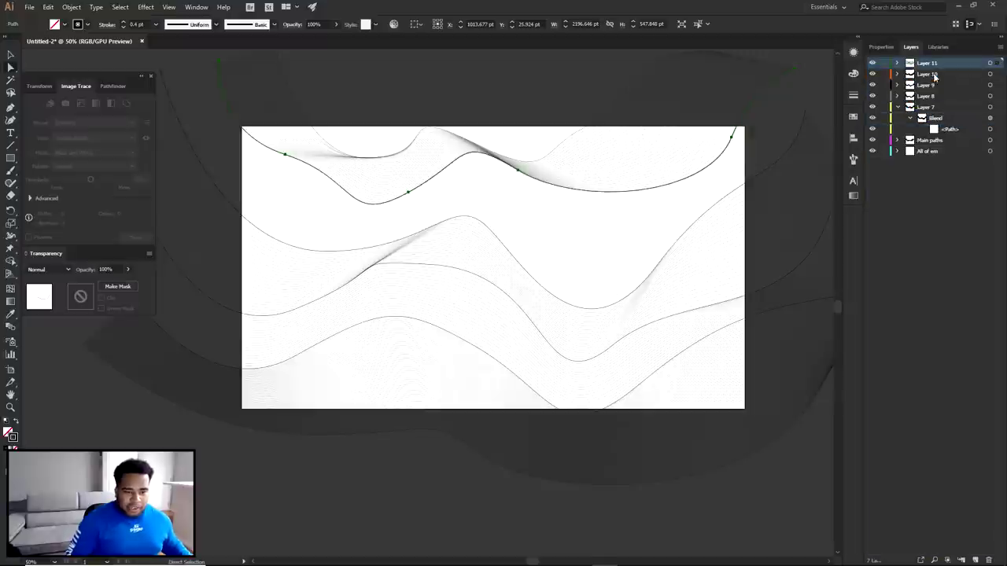
Undo the path deletion in Layer 7, collapse that layer, and rename Layer 11 as "Oringal paths"
key(ctrl+z)
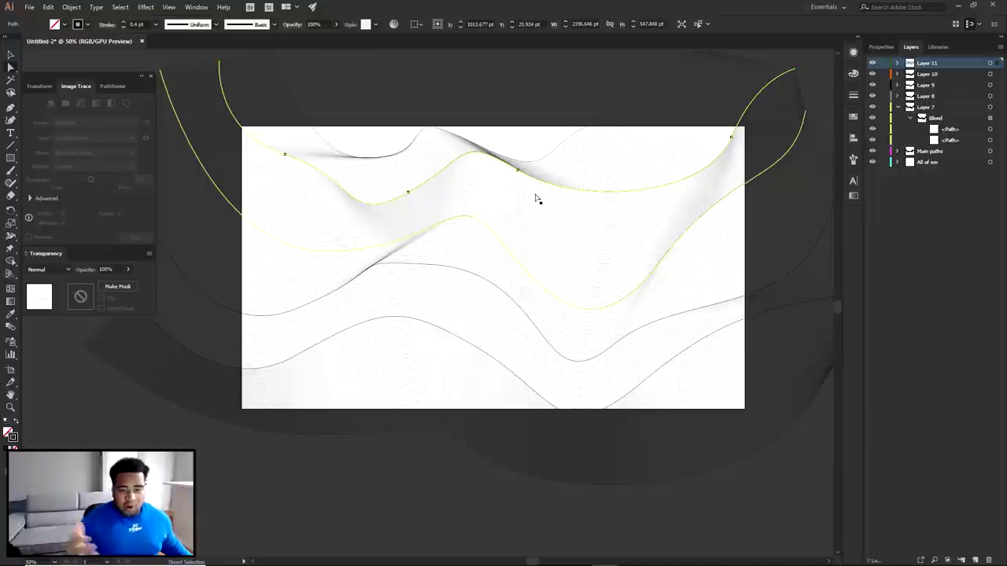
click(899, 107)
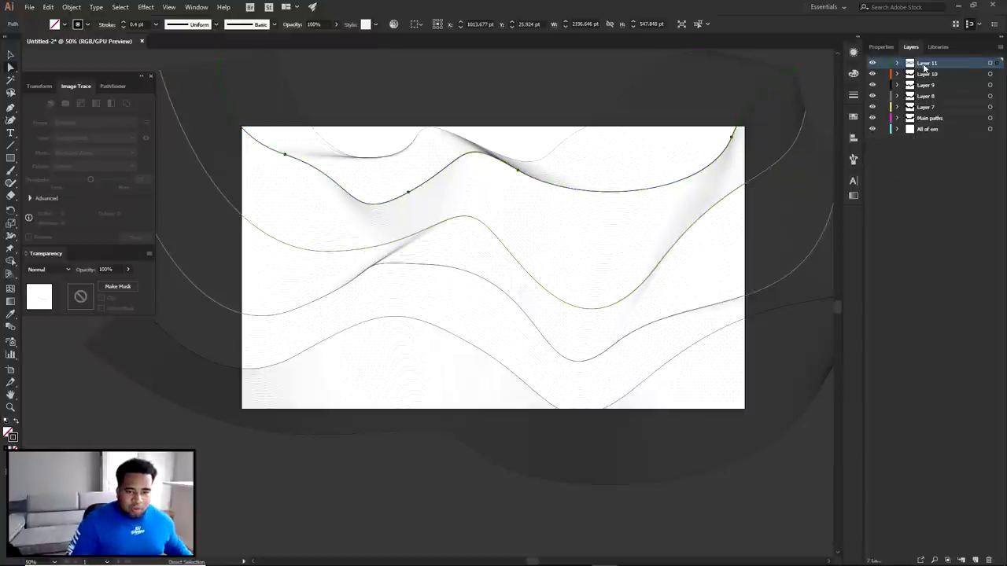
double_click(923, 62)
text(Orin)
text(ginal paths)
key(Return)
Create a new top layer named "Blends" and nest Layer 10, Layer 9, Layer 8, Layer 7 and Main paths inside it
click(975, 560)
click(927, 85)
shift+click(926, 129)
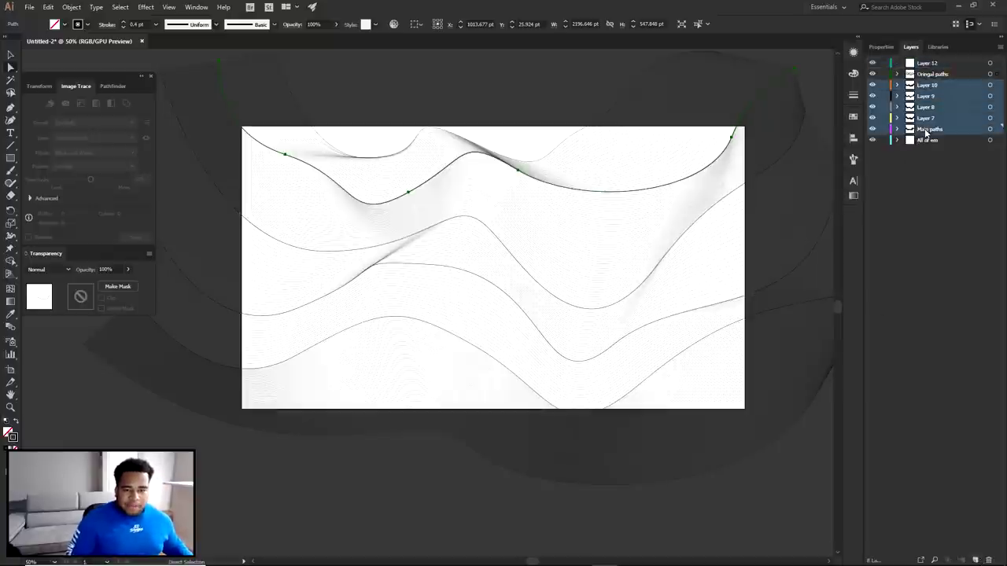
drag(926, 92, 929, 63)
double_click(926, 63)
text(al)
key(Return)
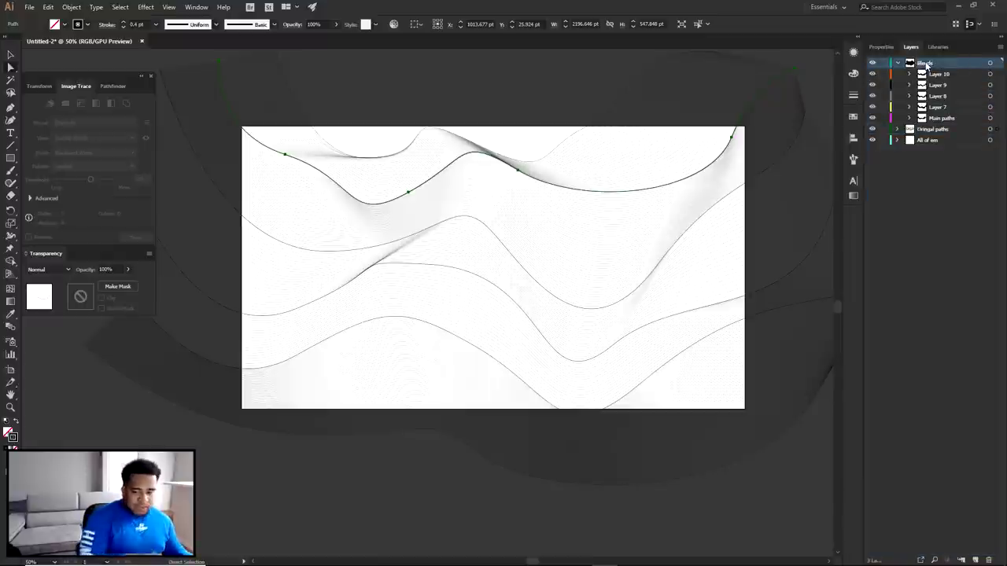
click(898, 63)
click(909, 73)
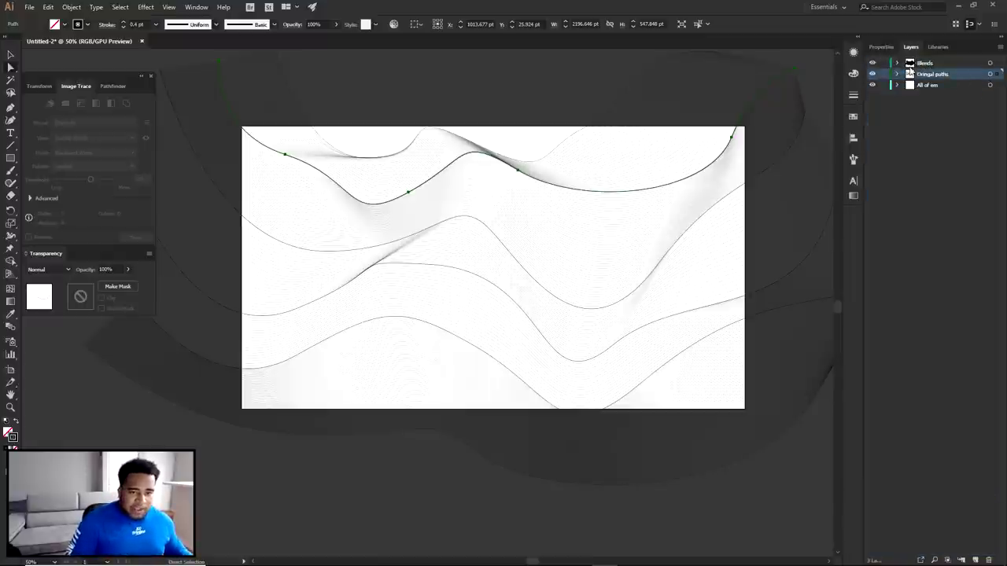
Set the stroke weight of all artwork in the Blends layer to 0.3 pt
click(990, 64)
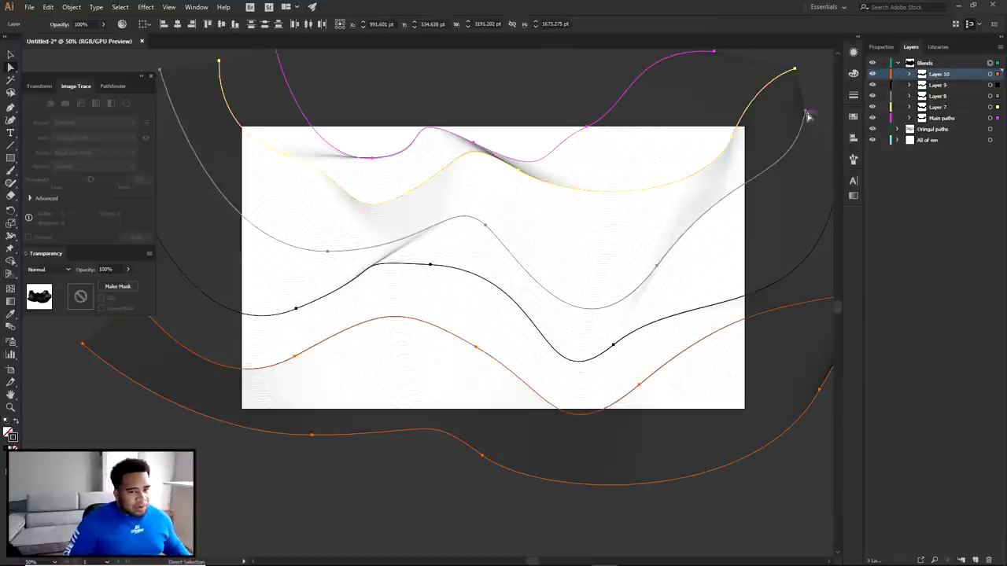
click(196, 6)
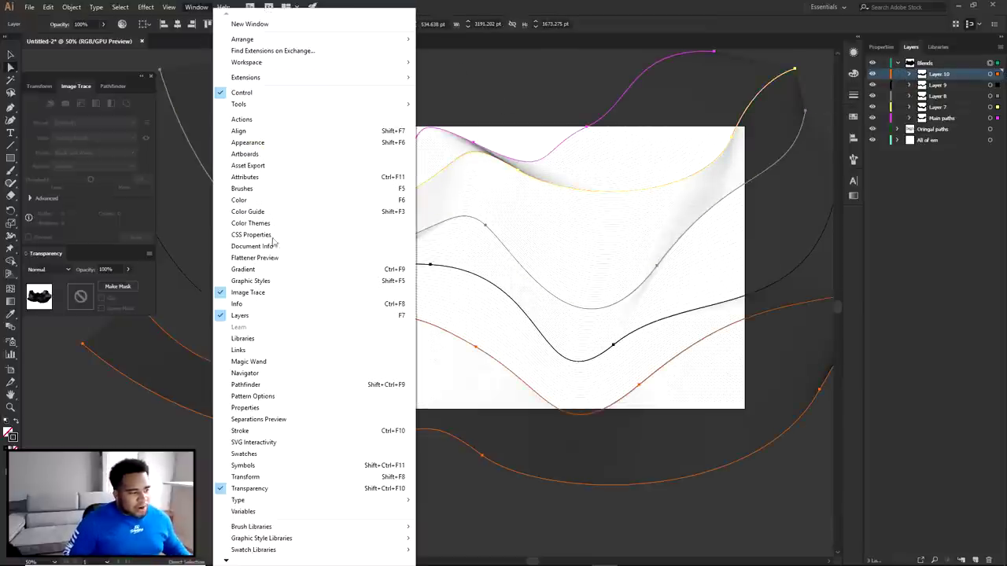
click(247, 432)
click(785, 120)
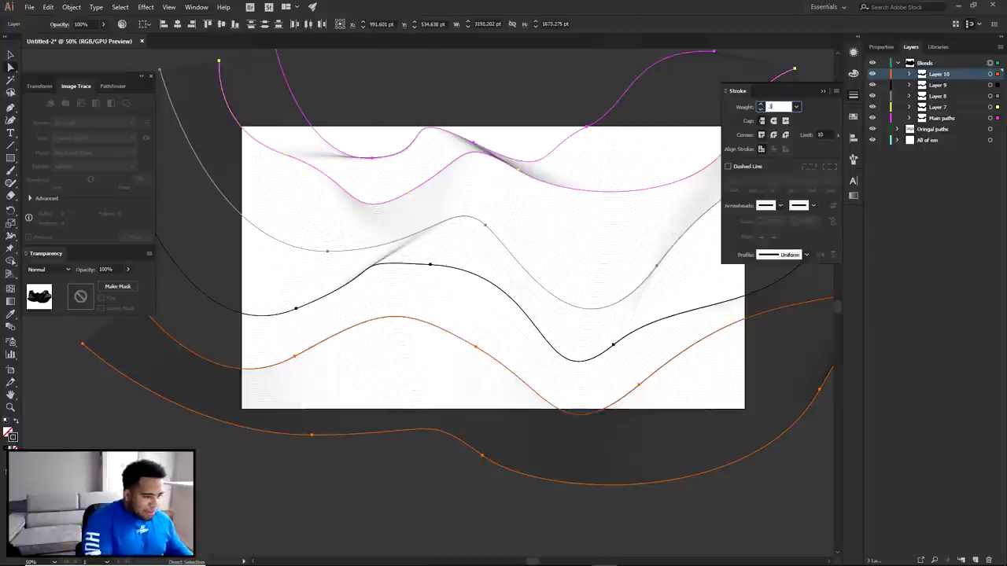
key(Return)
click(533, 120)
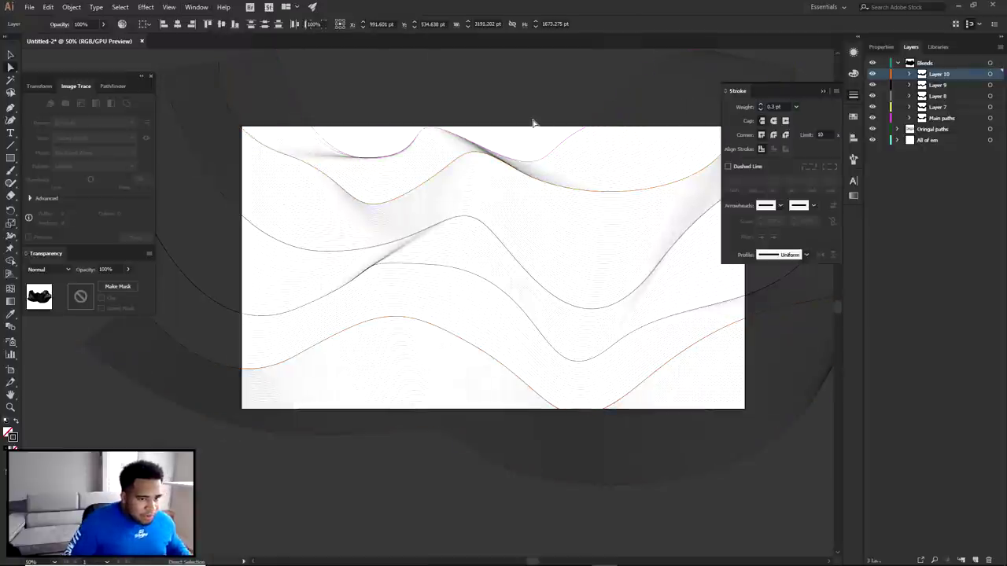
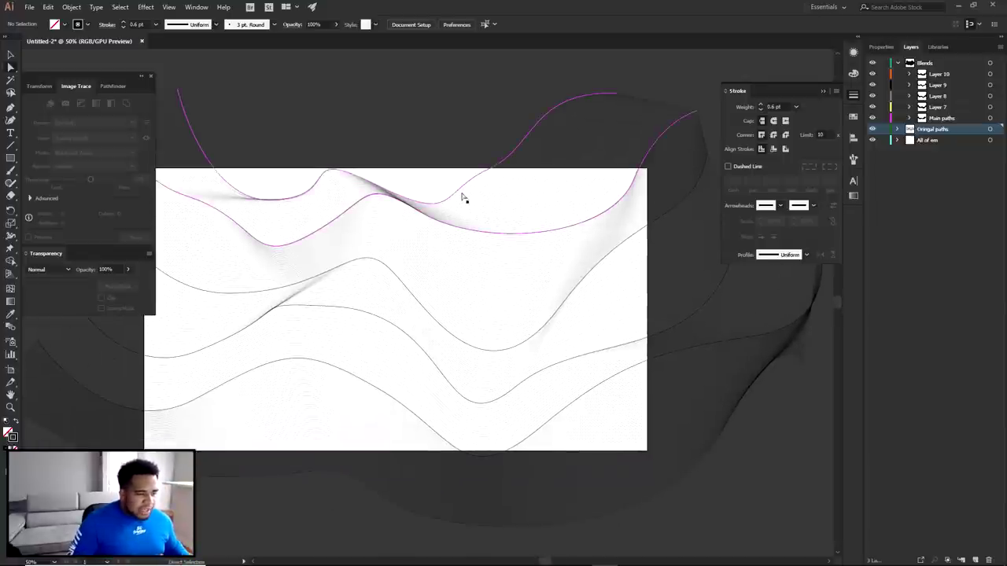
drag(534, 167, 686, 108)
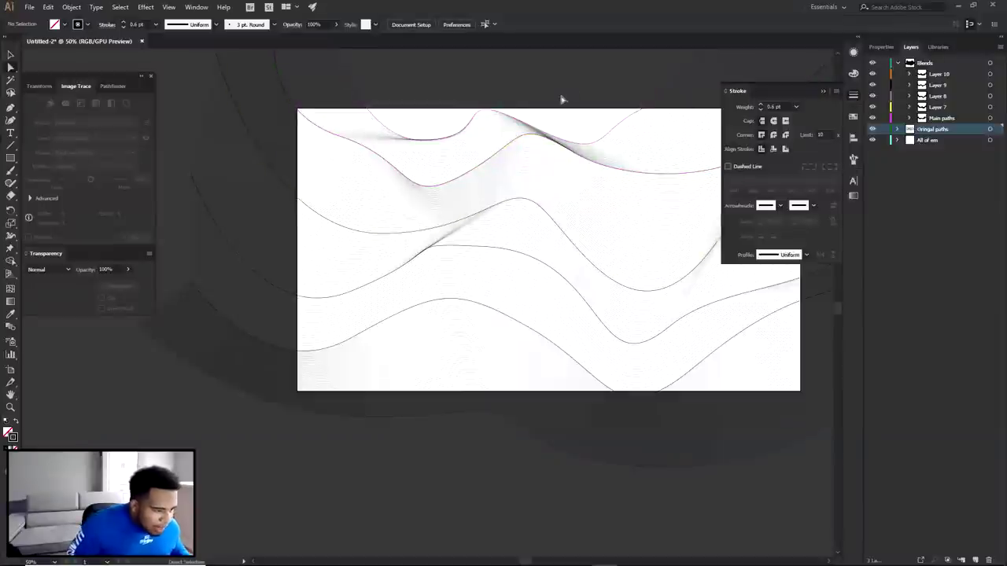
drag(575, 97, 454, 106)
scroll(370, 281, up, 2)
click(386, 292)
click(71, 7)
scroll(343, 150, down, 2)
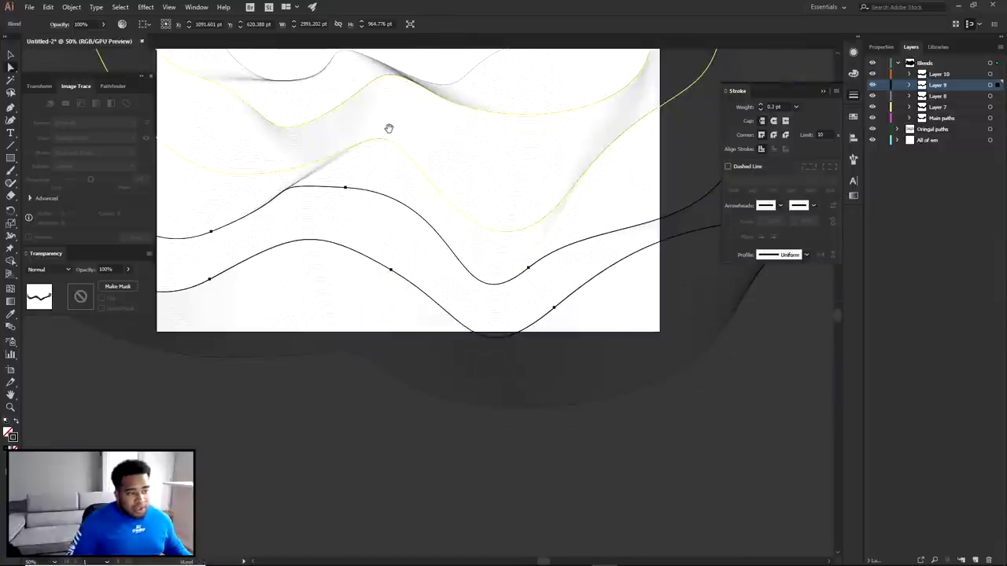
drag(389, 129, 437, 230)
click(384, 132)
key(ctrl+z)
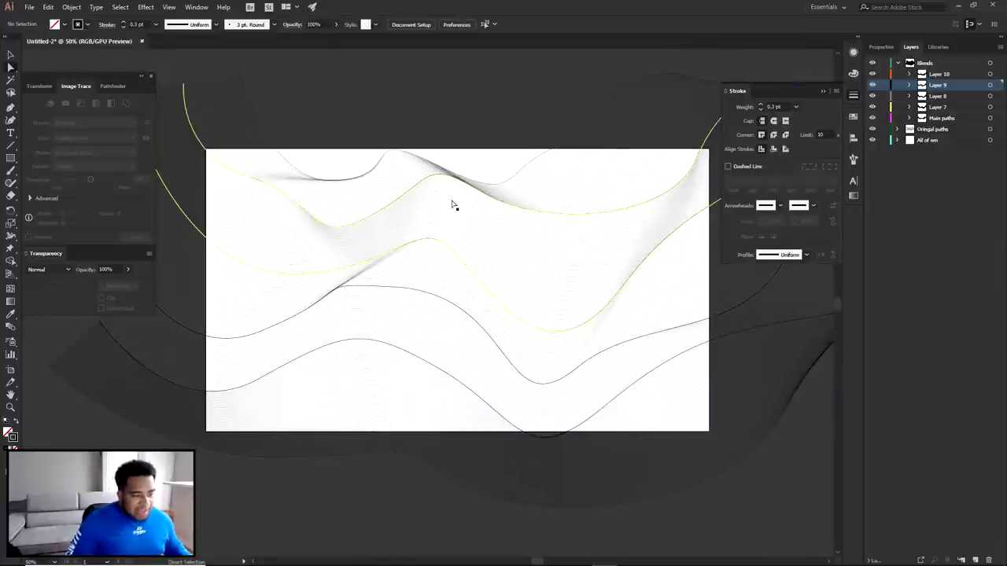
key(ctrl+shift+z)
Increase the number of specified steps in the Layer 9 blend, with the preview turned on
click(402, 337)
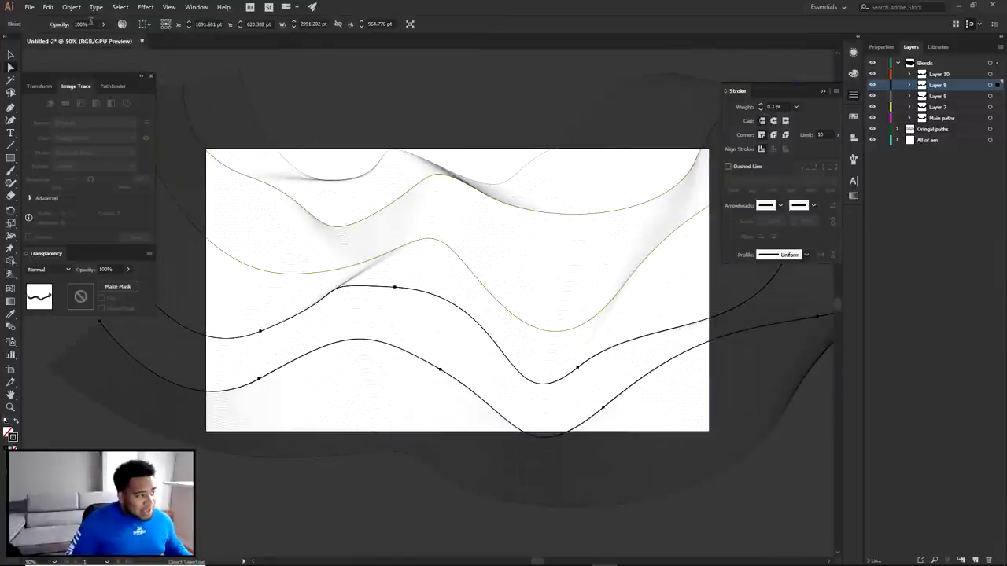
click(71, 7)
mouse_move(91, 281)
click(240, 306)
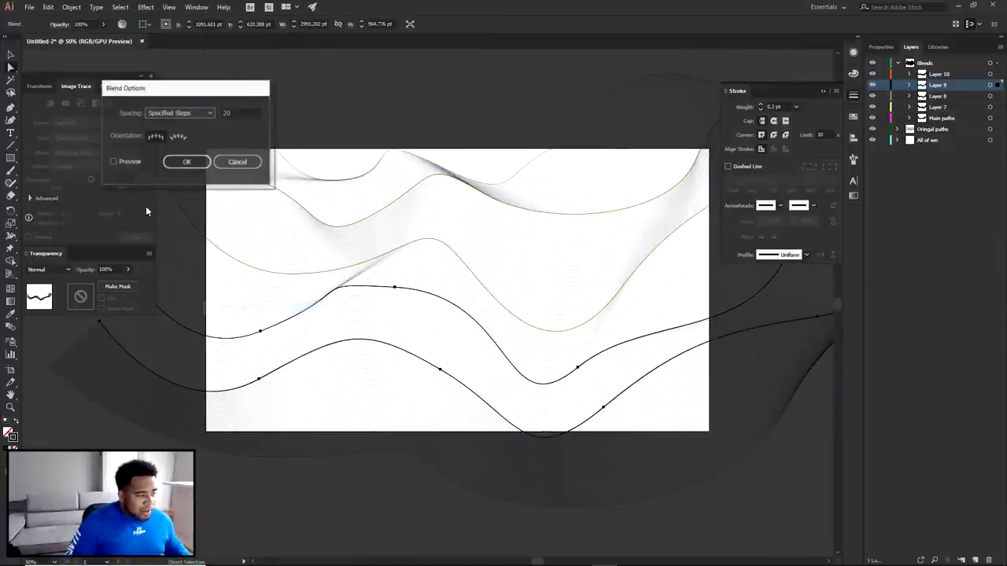
click(114, 162)
double_click(254, 114)
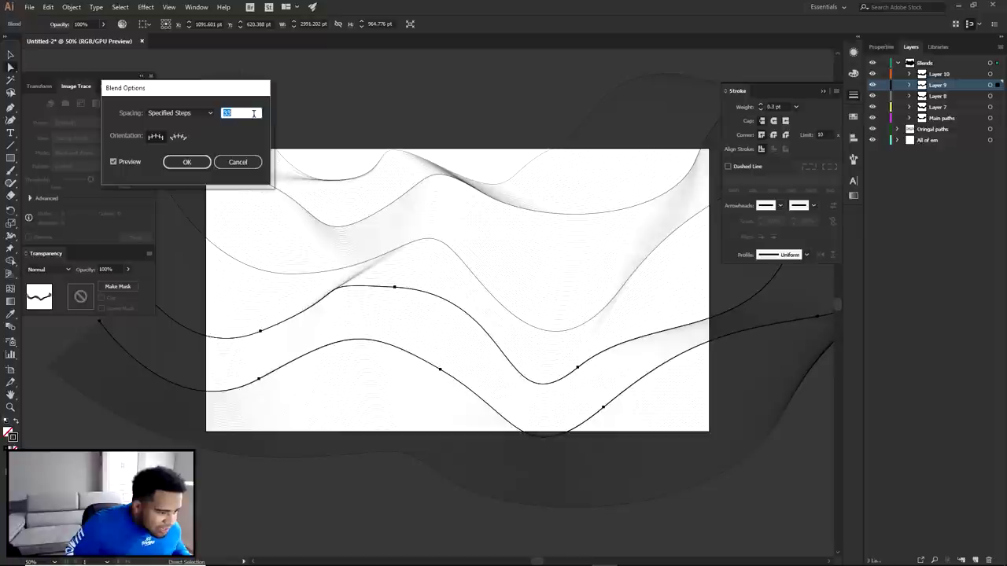
click(184, 162)
click(349, 128)
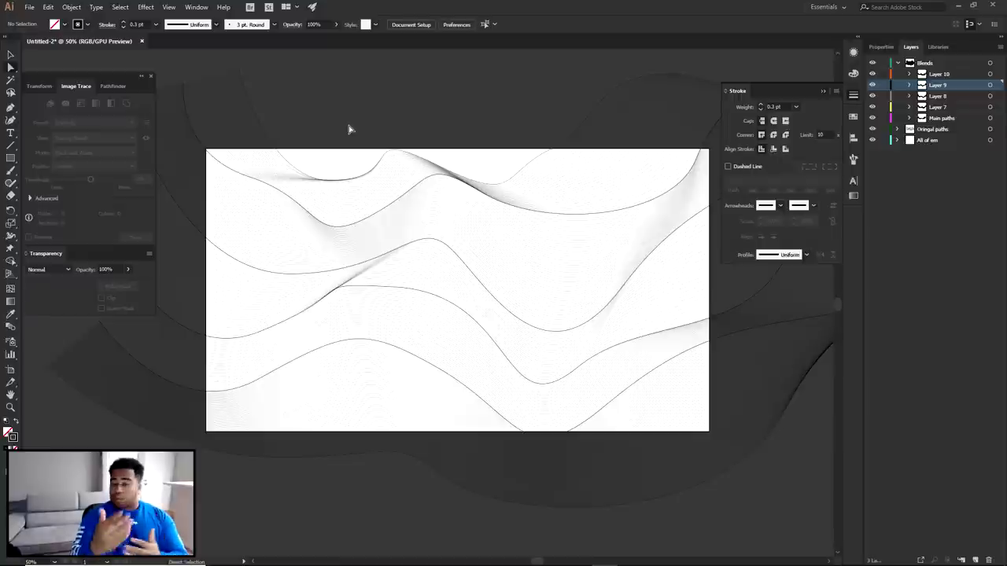
Select all the wave blends together with the Selection tool
click(11, 55)
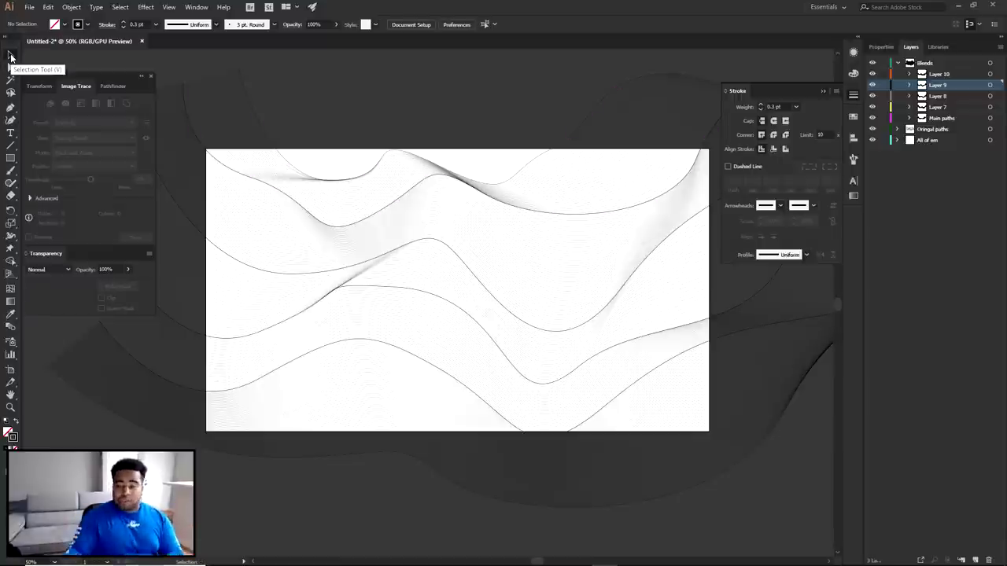
drag(179, 73, 790, 551)
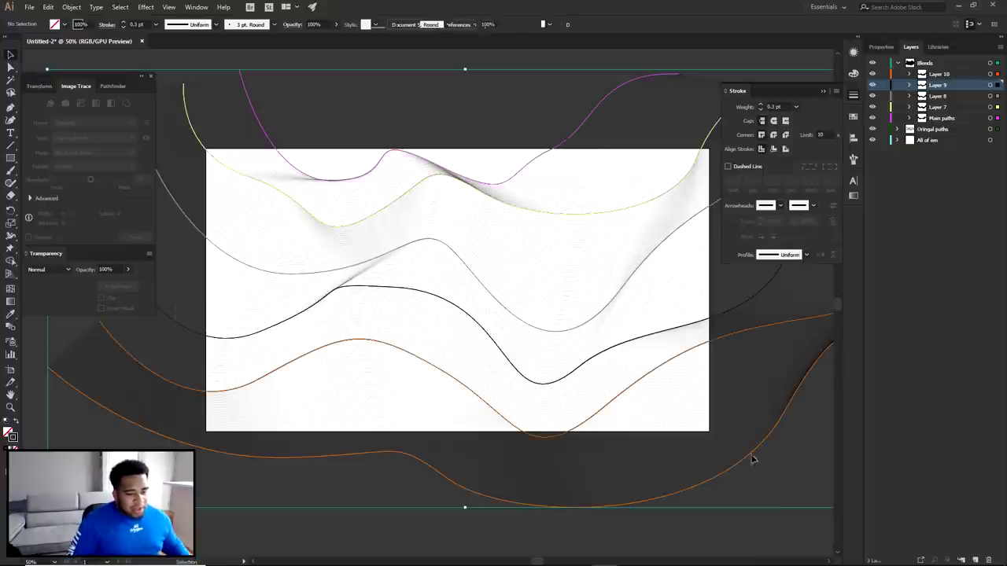
drag(752, 460, 747, 452)
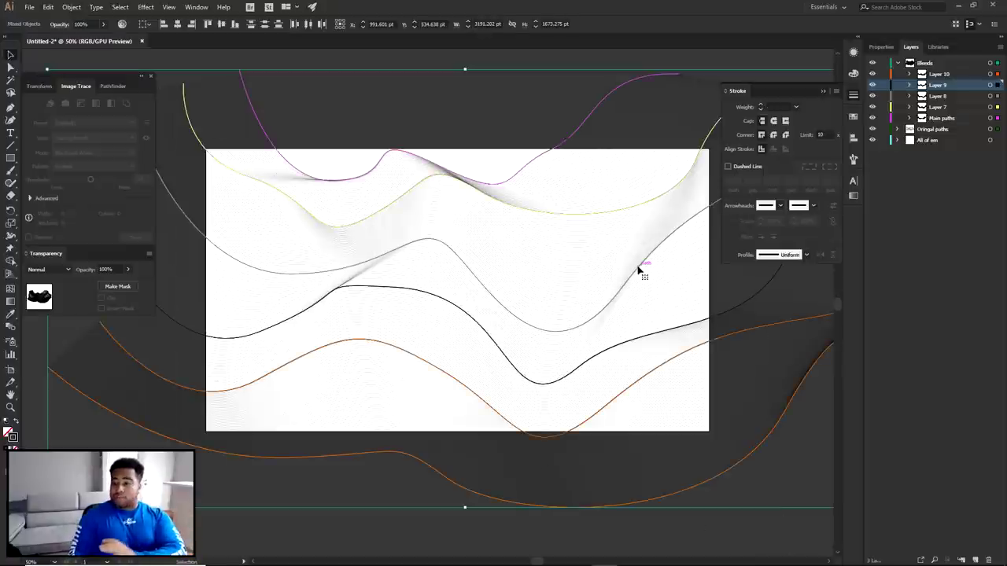
click(30, 6)
mouse_move(62, 197)
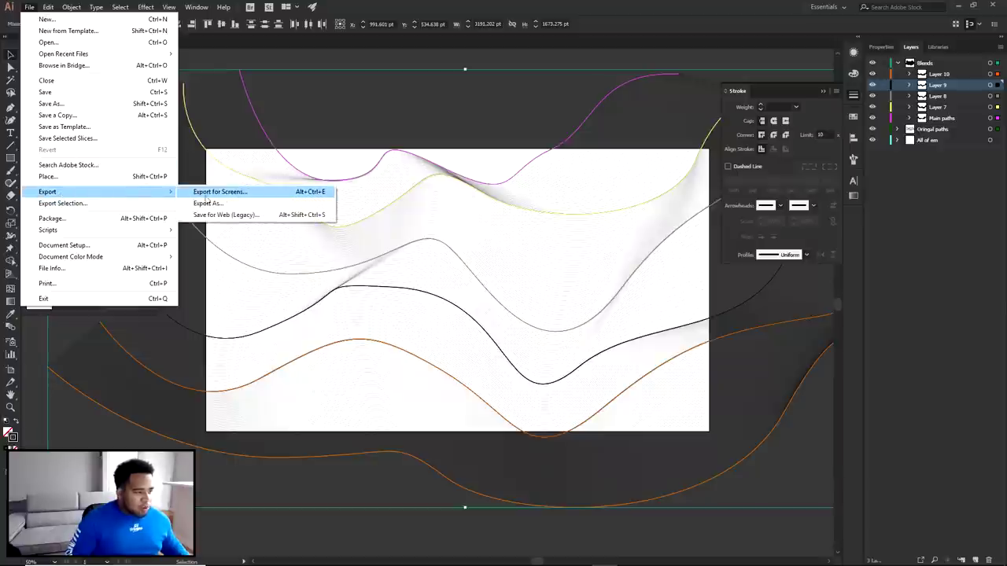
click(212, 215)
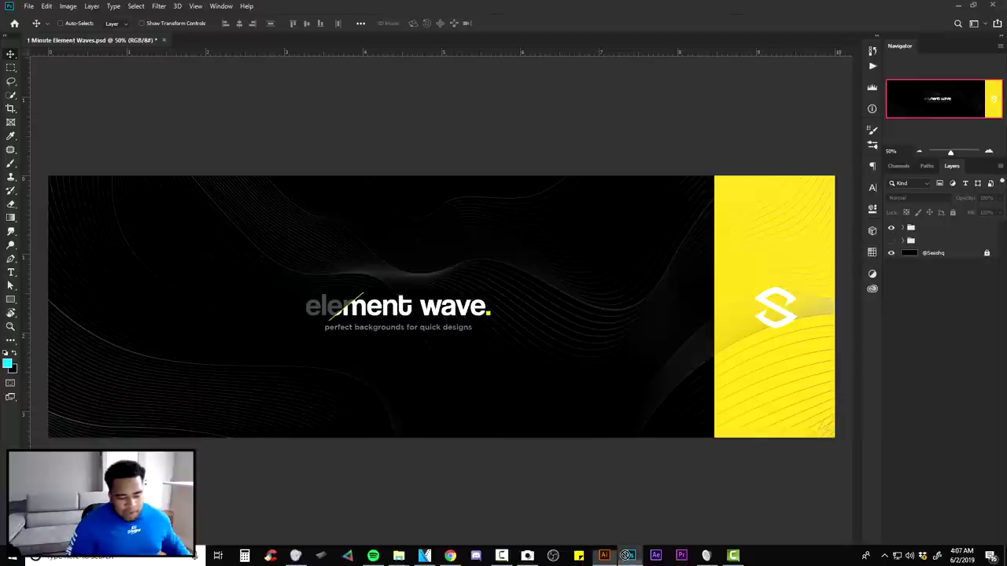
Switch to Photoshop, paste the waves into the Element Waves banner as a smart object, and hide the visible design group
key(ctrl+v)
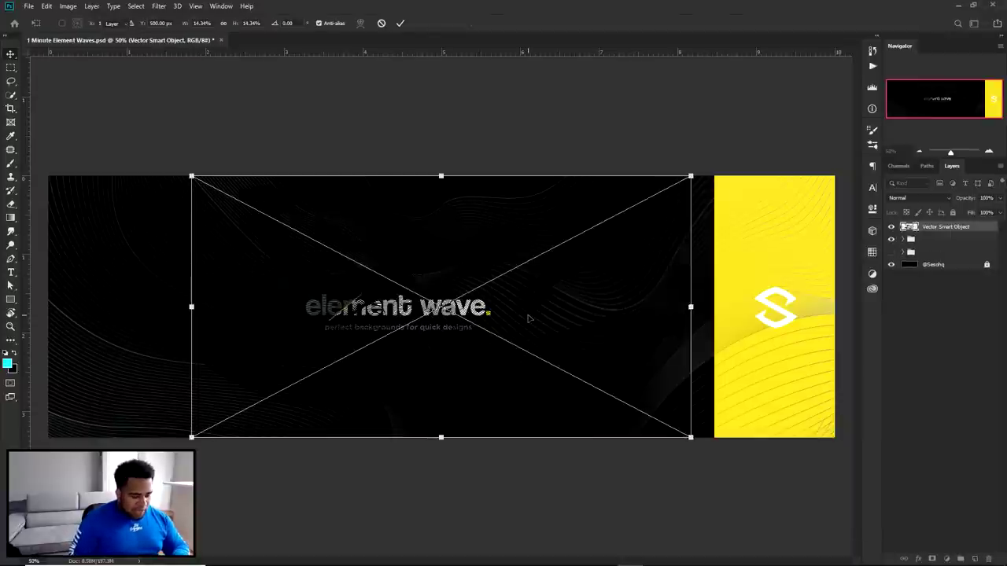
key(Return)
click(891, 240)
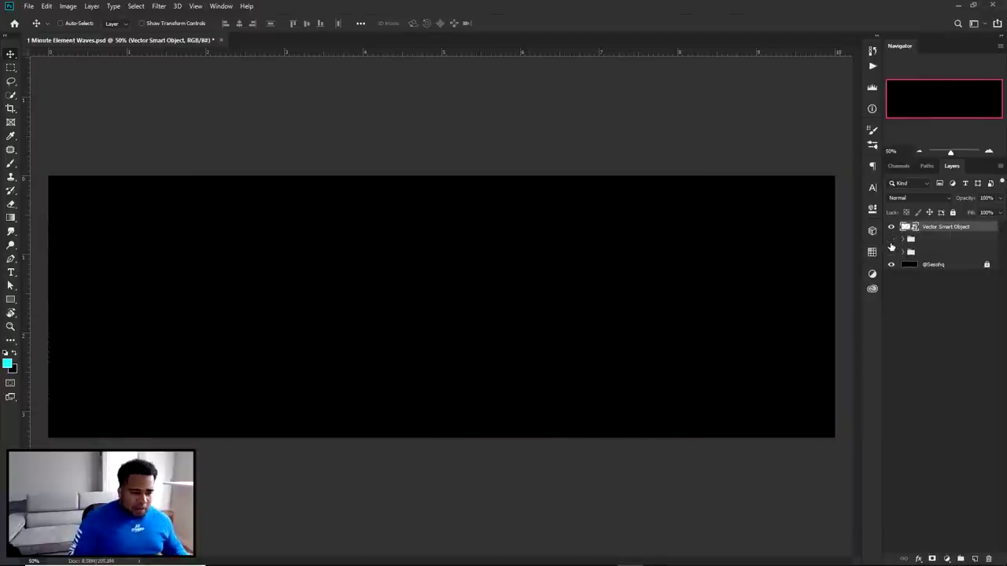
Invert the pasted wave artwork and scale it up proportionally from its centre until it extends beyond the canvas edges
key(ctrl+i)
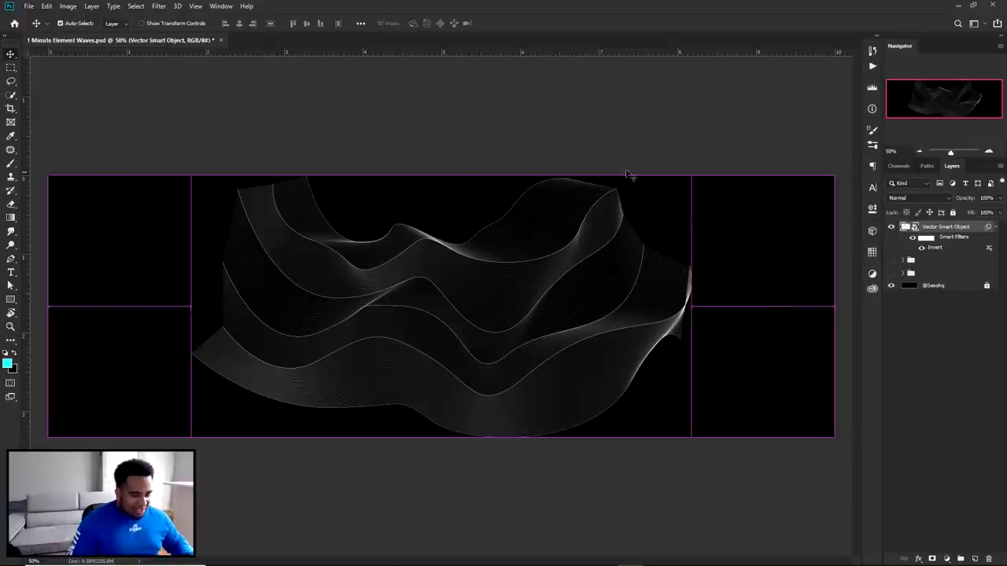
key(ctrl+t)
drag(690, 173, 973, 29)
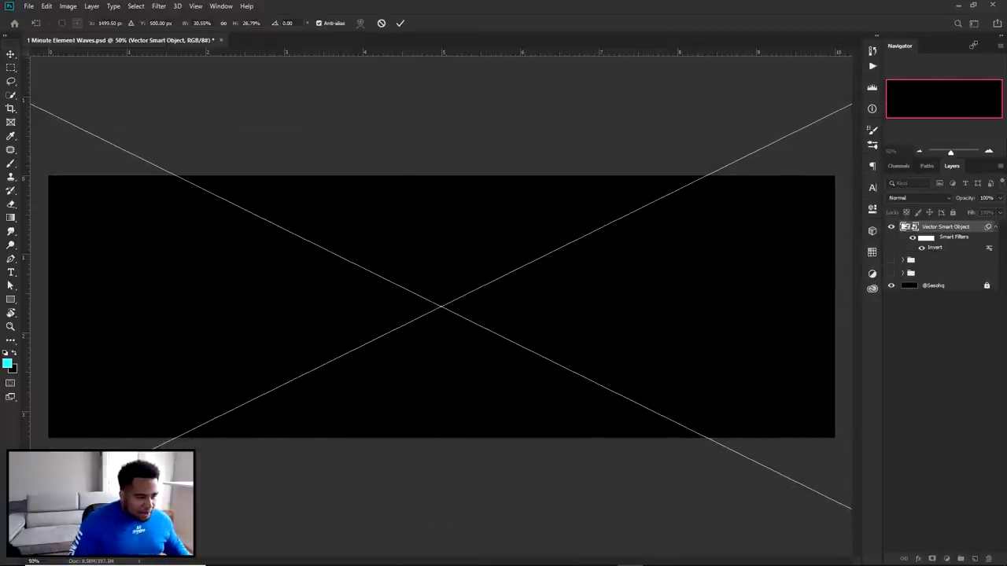
key(Return)
mouse_move(580, 254)
mouse_down()
mouse_move(585, 292)
mouse_move(587, 258)
mouse_up()
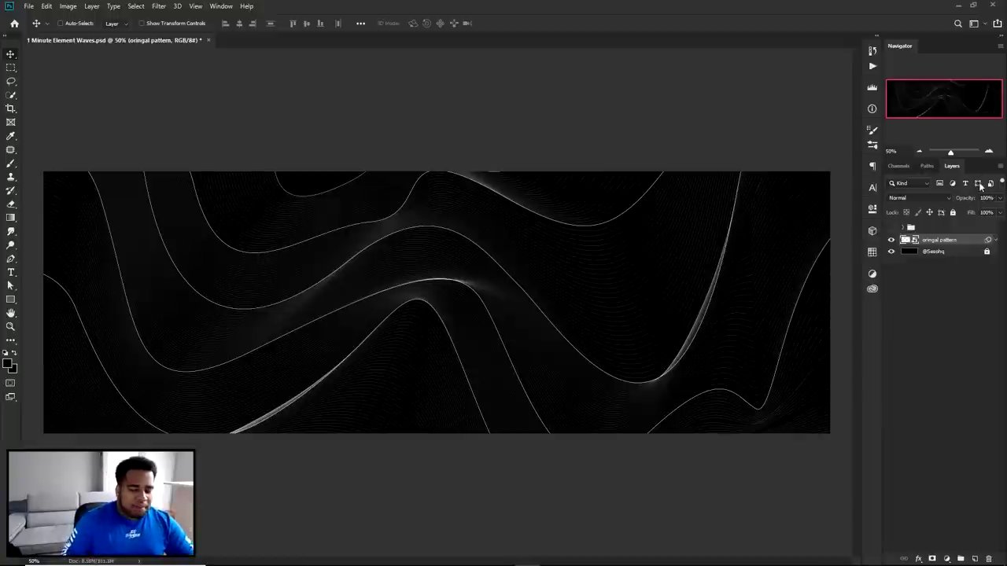
Try a linear purple-to-orange Gradient Overlay on the oringal pattern layer
double_click(967, 240)
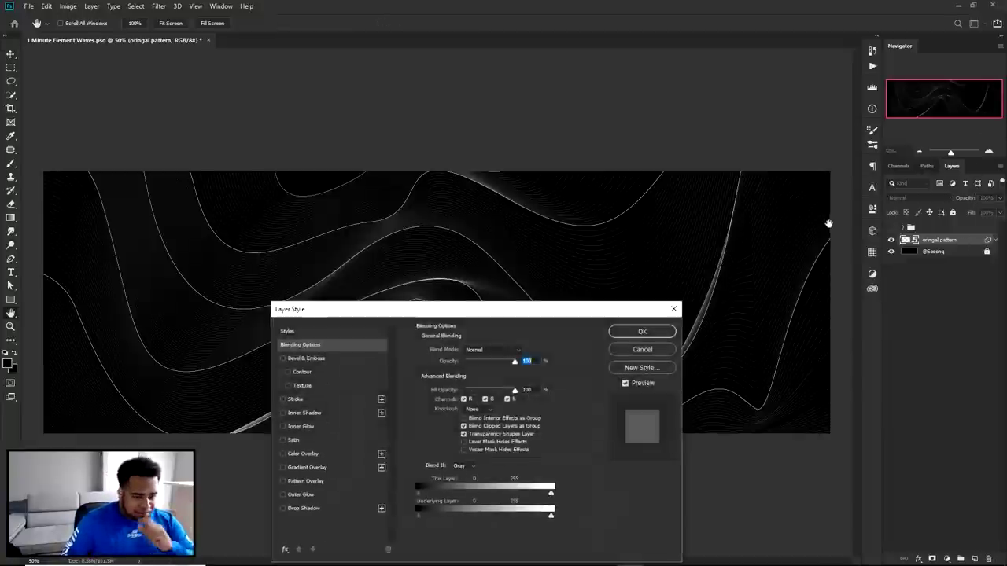
drag(552, 309, 865, 116)
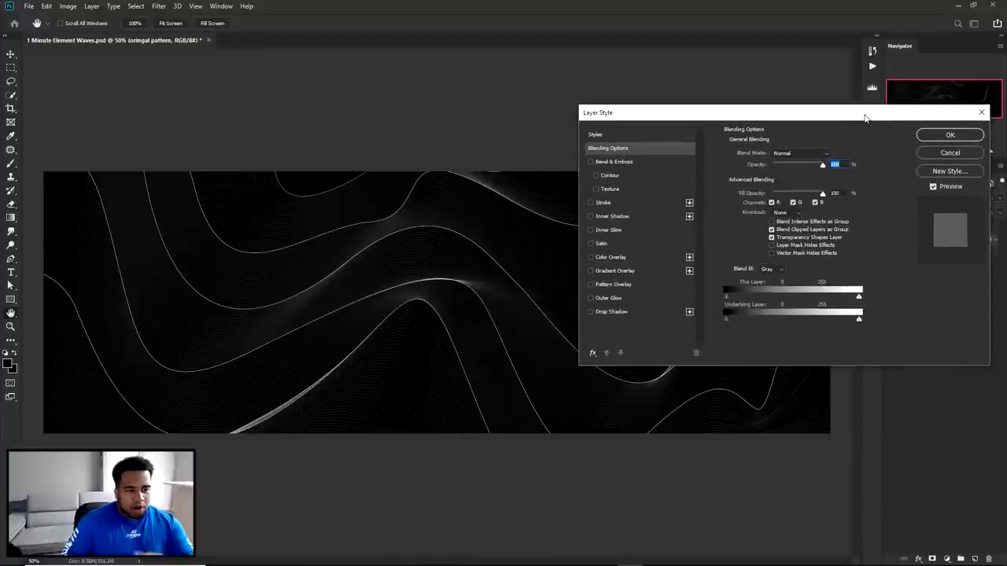
click(620, 271)
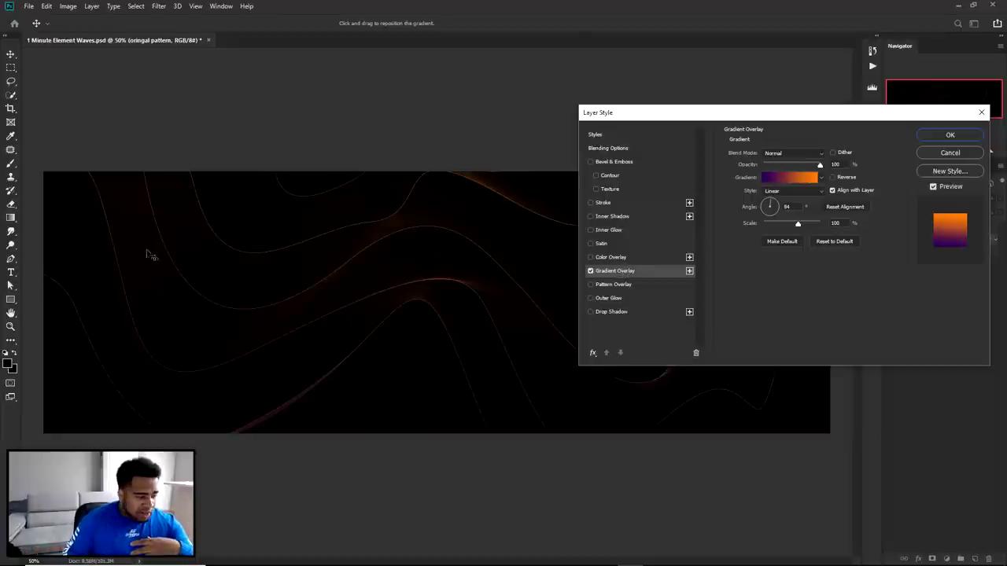
click(950, 153)
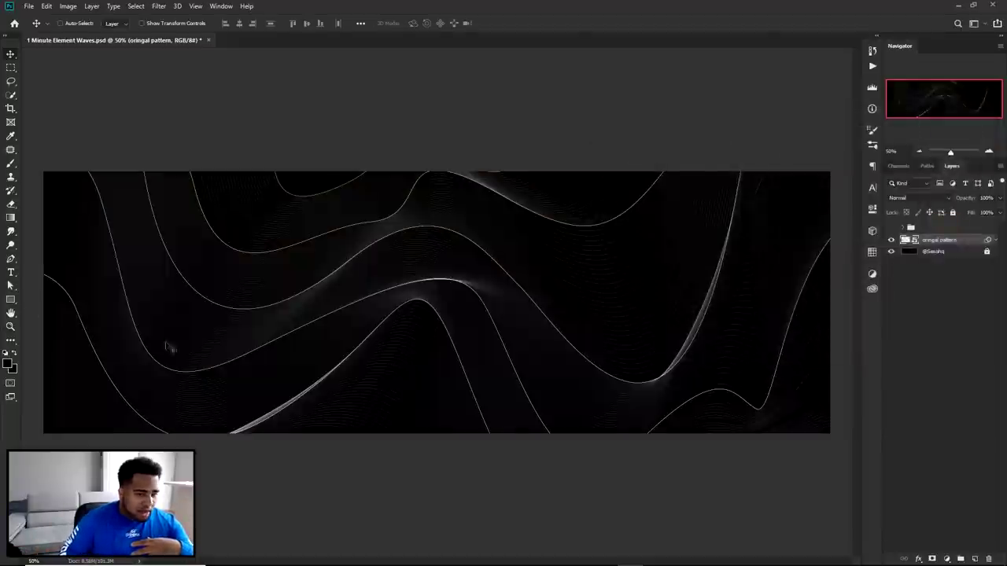
Create a new layer above oringal pattern and fill it with the near-black foreground colour #030404
click(9, 363)
drag(670, 342, 701, 151)
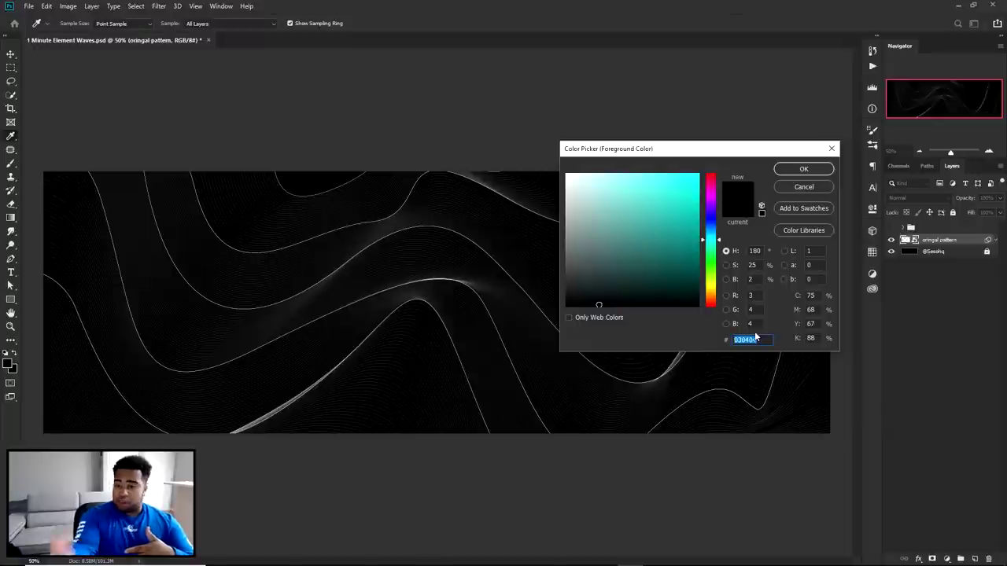
click(803, 168)
key(v)
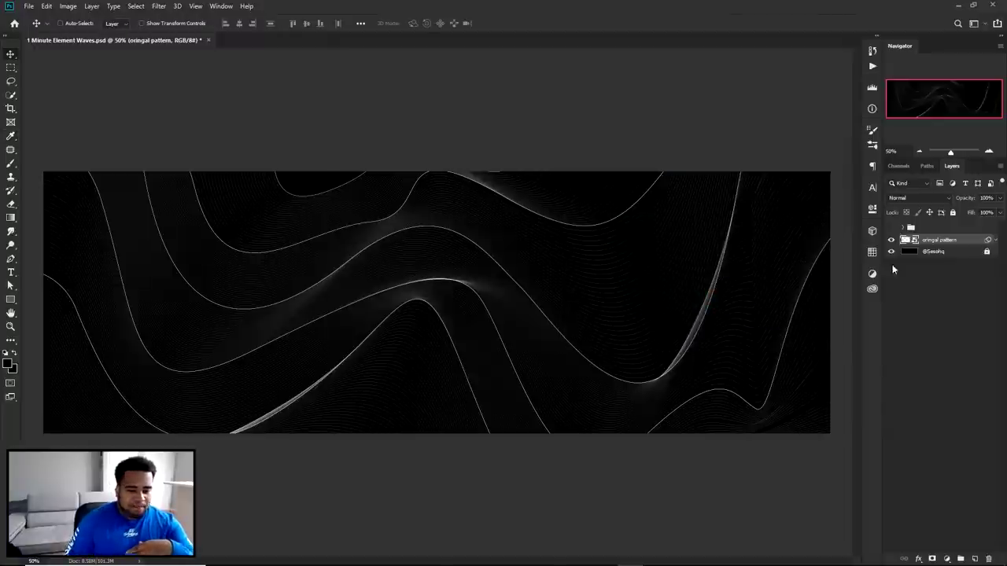
click(973, 557)
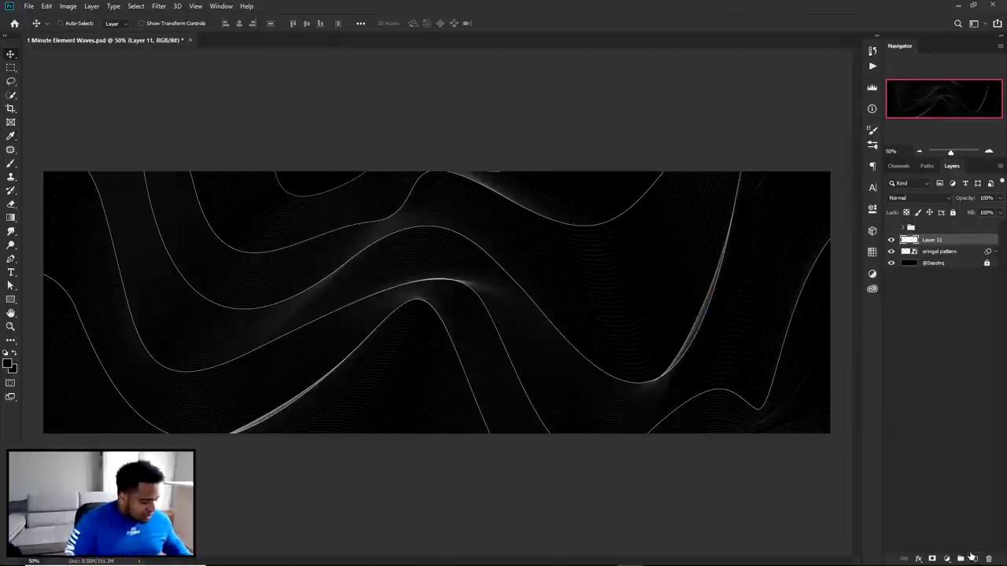
key(alt+BackSpace)
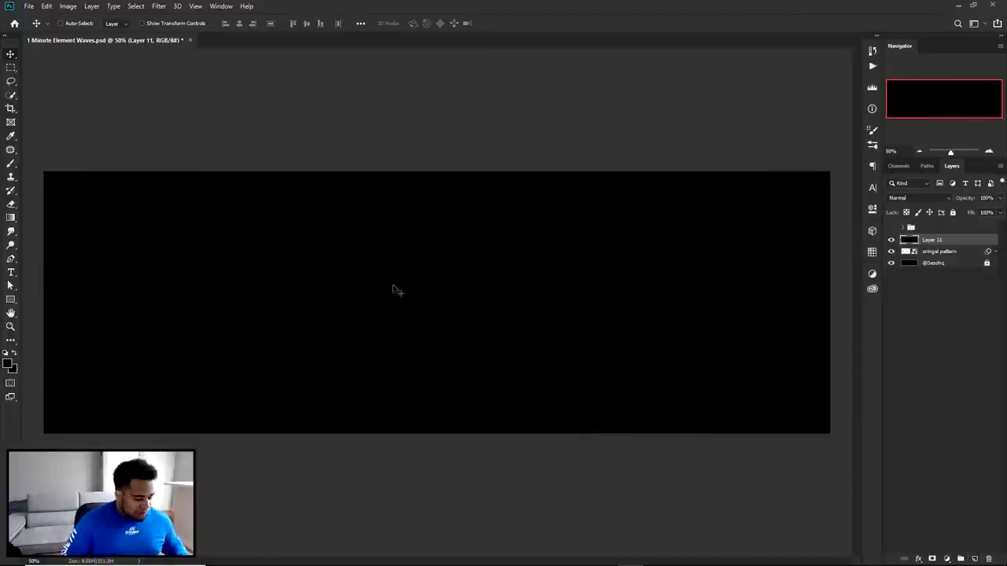
Delete the near-black Layer 11 above the oringal pattern layer
key(m)
right_click(11, 67)
click(42, 69)
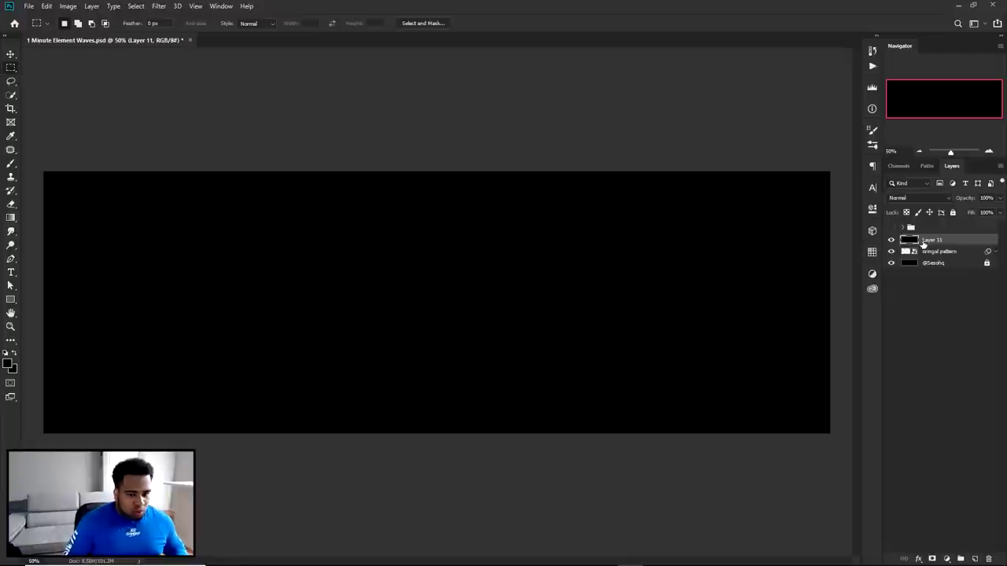
key(ctrl+alt+b)
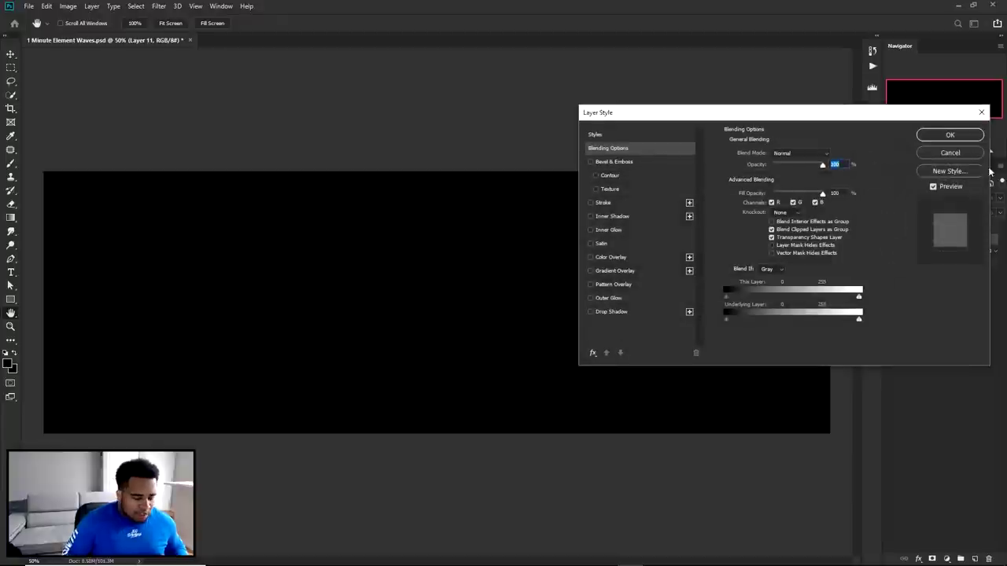
click(944, 153)
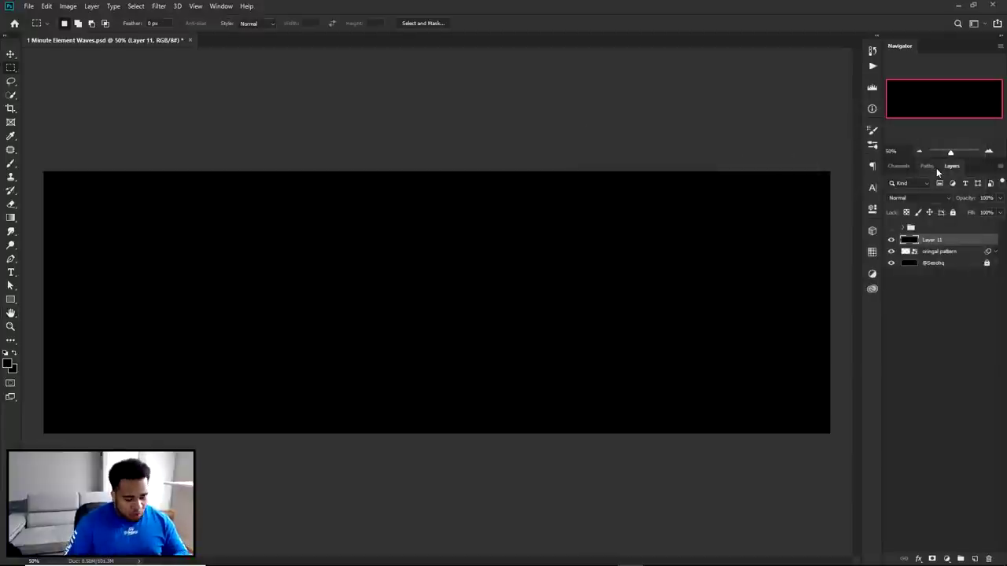
key(Delete)
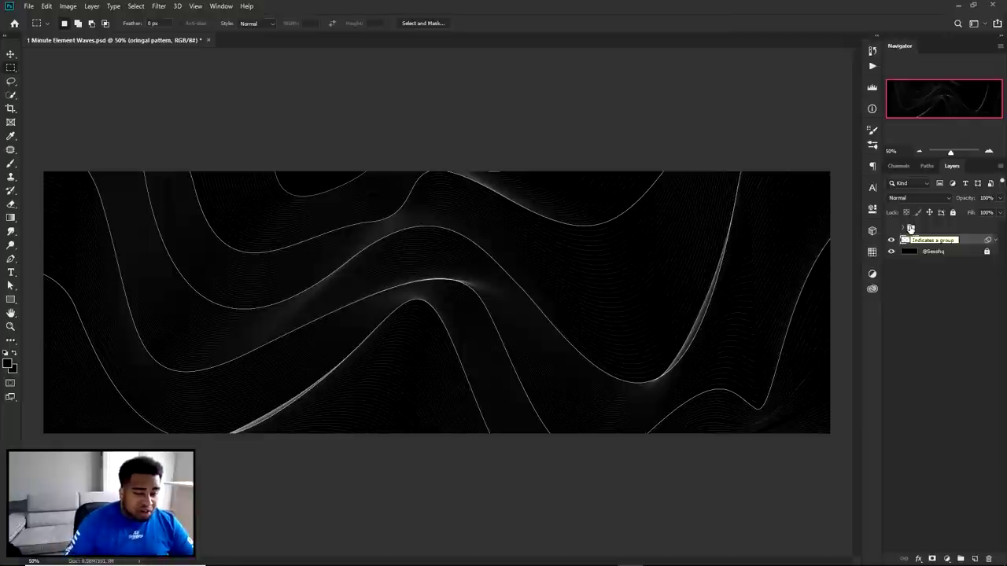
Give the oringal pattern layer a Gradient Overlay using a dark-to-grey preset, keeping #14171c as the dark stop
double_click(971, 243)
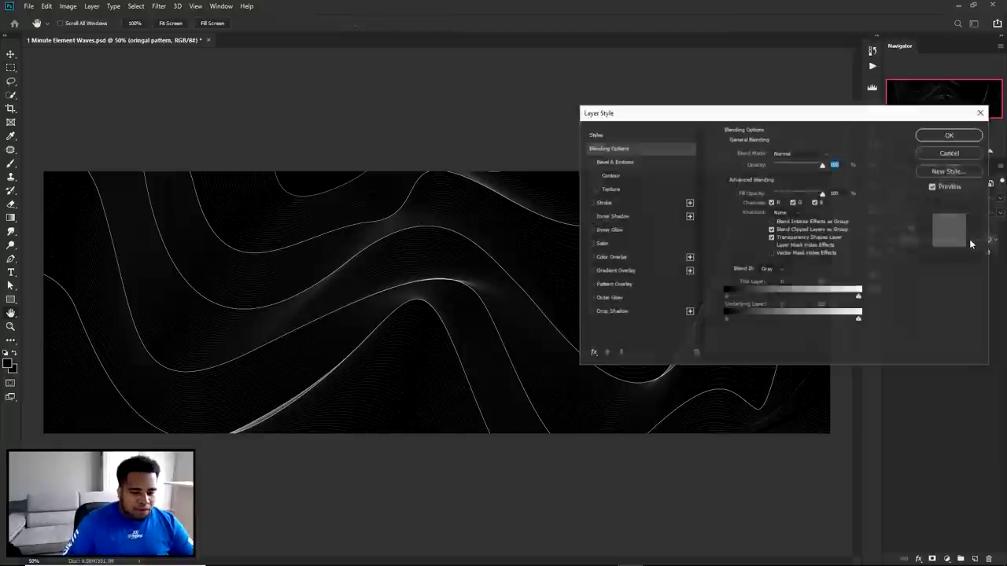
click(617, 270)
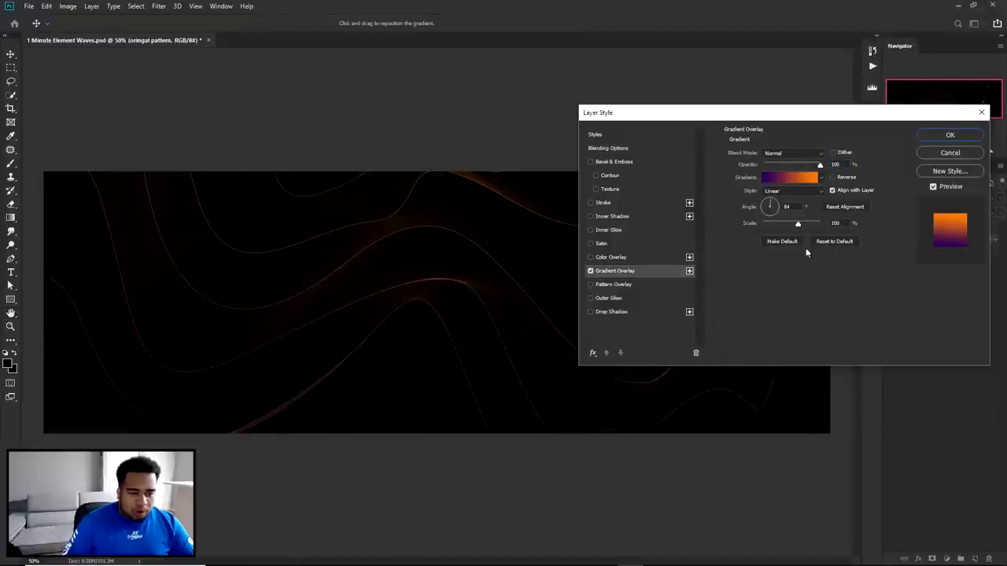
click(788, 178)
scroll(917, 247, down, 3)
click(862, 282)
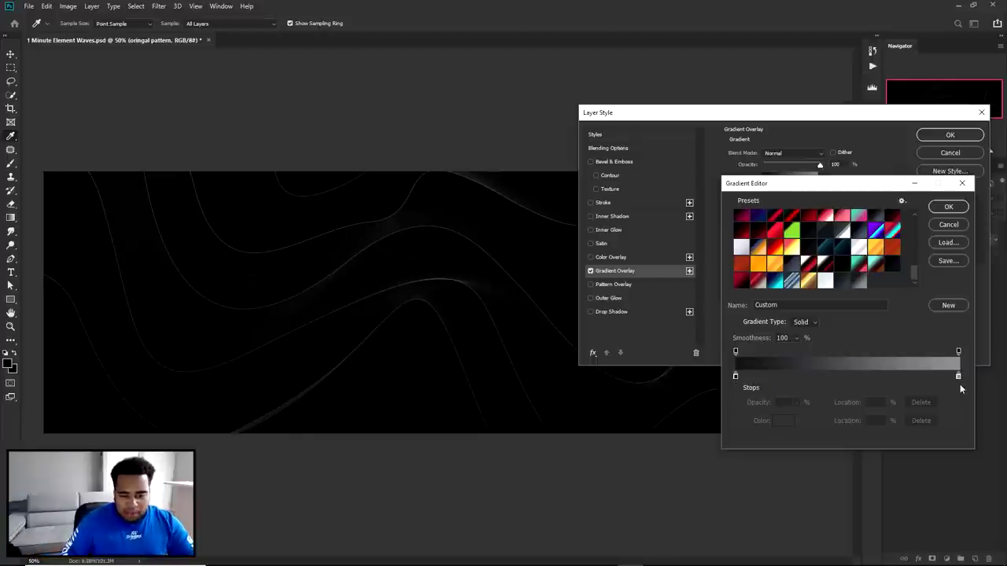
double_click(735, 375)
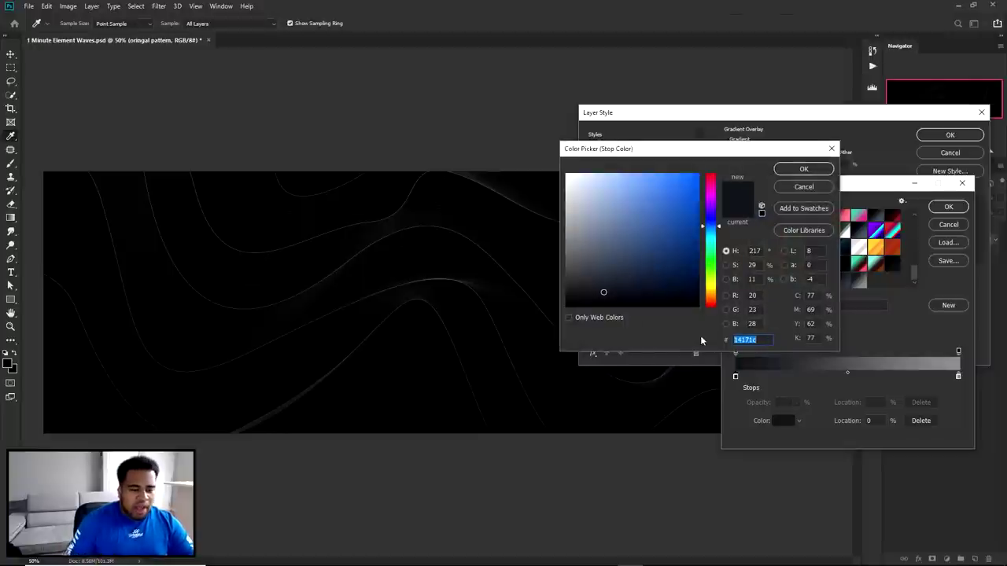
click(803, 169)
Try a dark grey #2f2f2f and a teal #10a6af for the gradient's light end stop
click(959, 376)
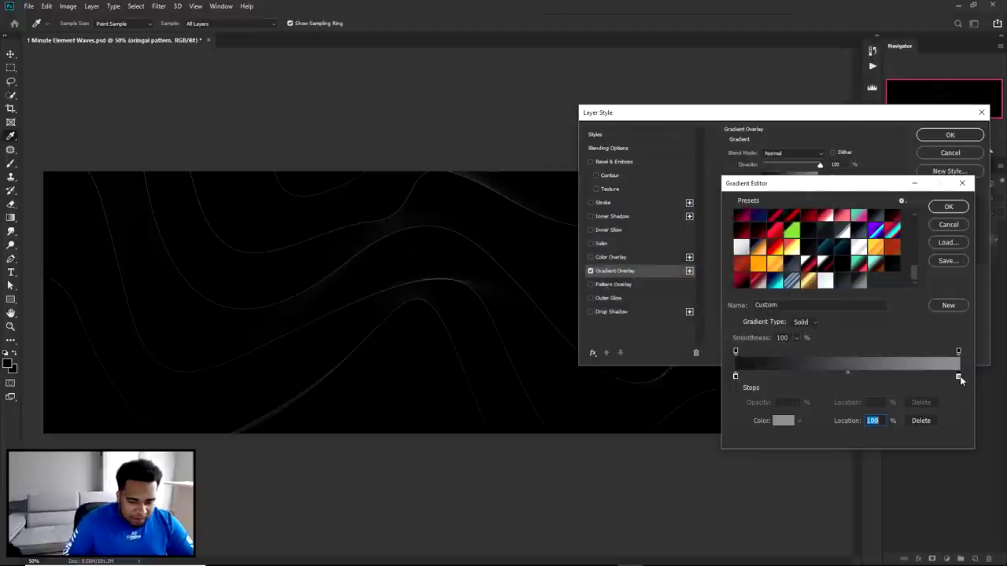
double_click(960, 377)
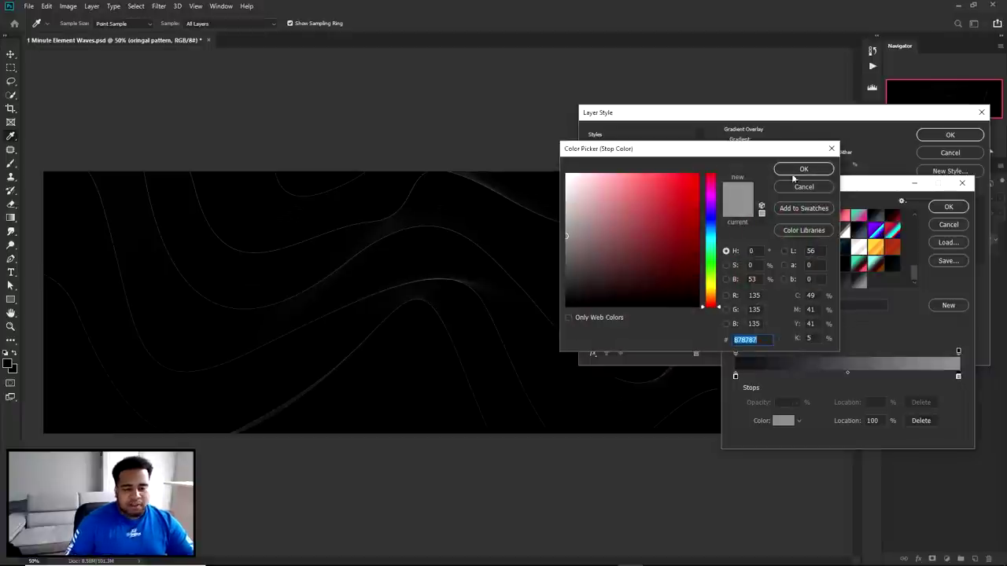
drag(602, 228, 620, 287)
text(484848)
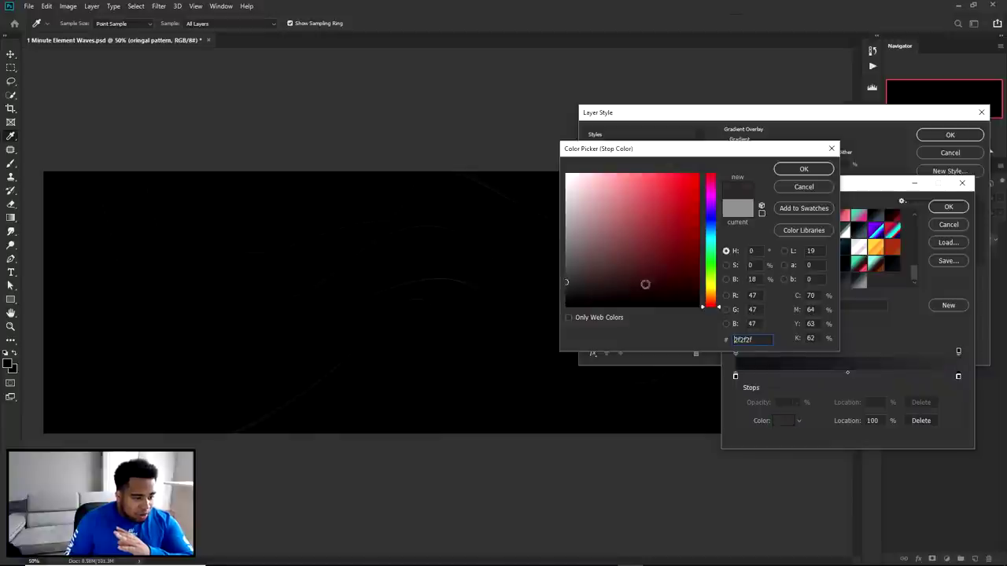
drag(582, 272, 686, 213)
mouse_move(714, 271)
mouse_down()
mouse_move(716, 199)
mouse_move(714, 243)
mouse_up()
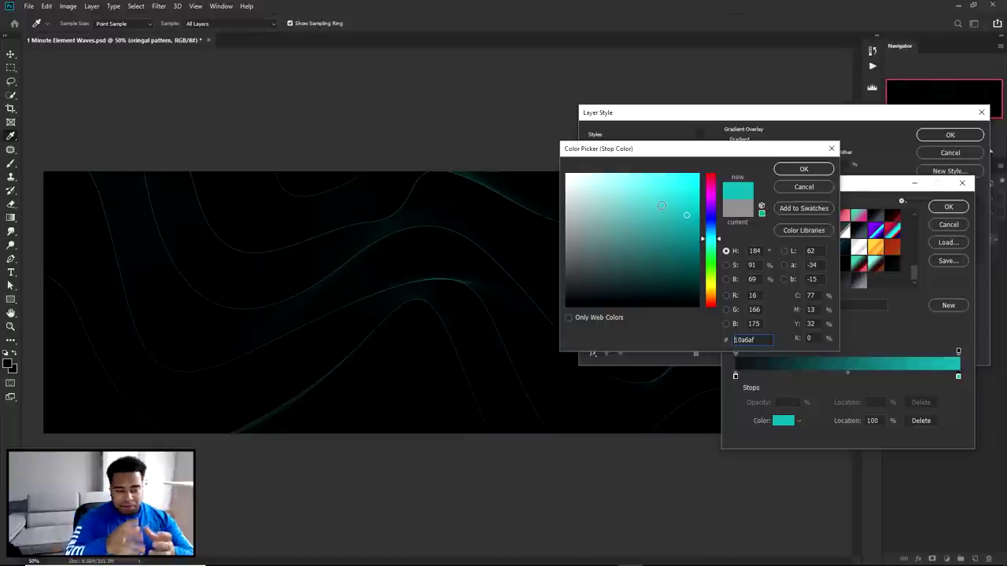
click(803, 187)
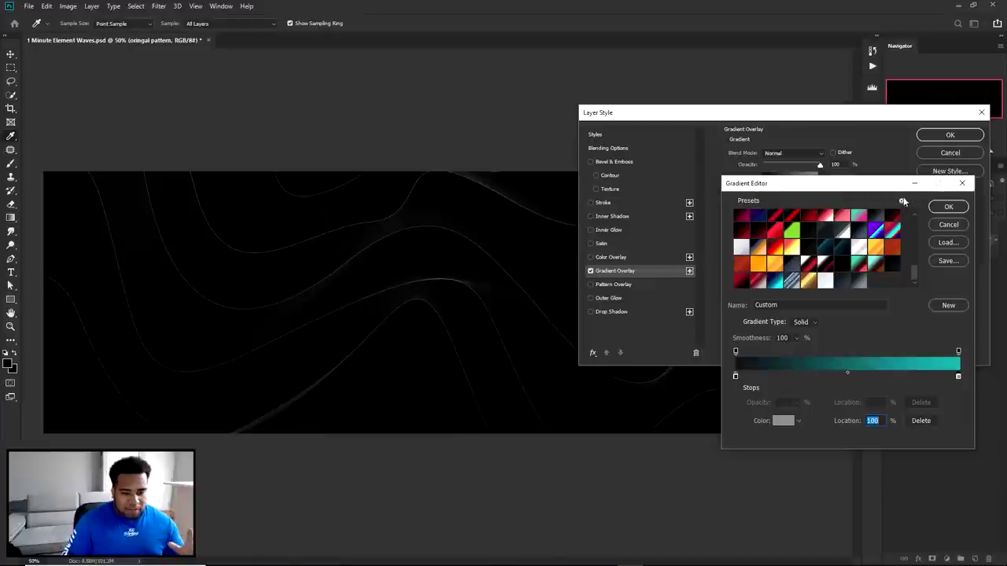
Keep #878787 as the gradient's light end stop and apply the Gradient Overlay to oringal pattern
double_click(959, 378)
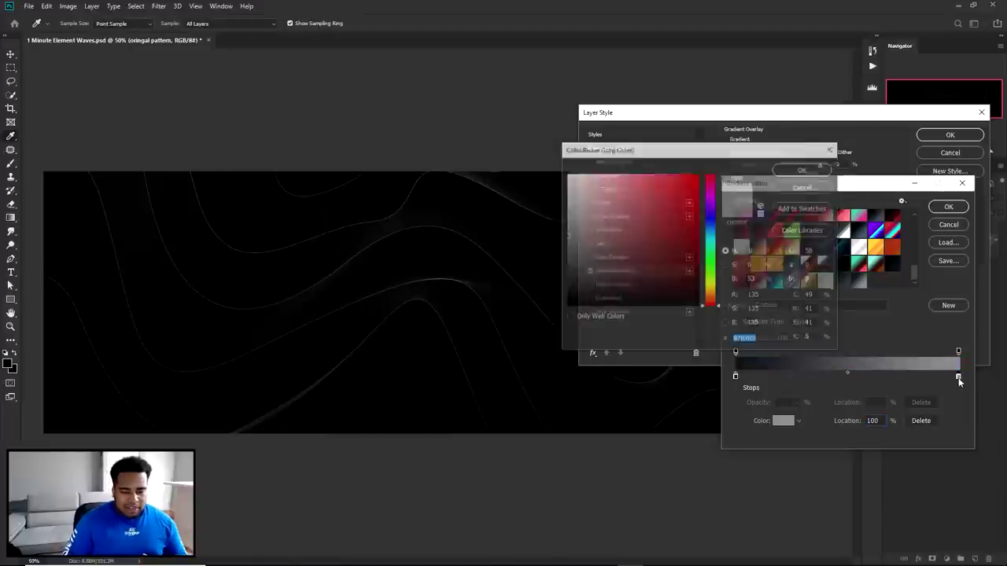
click(803, 169)
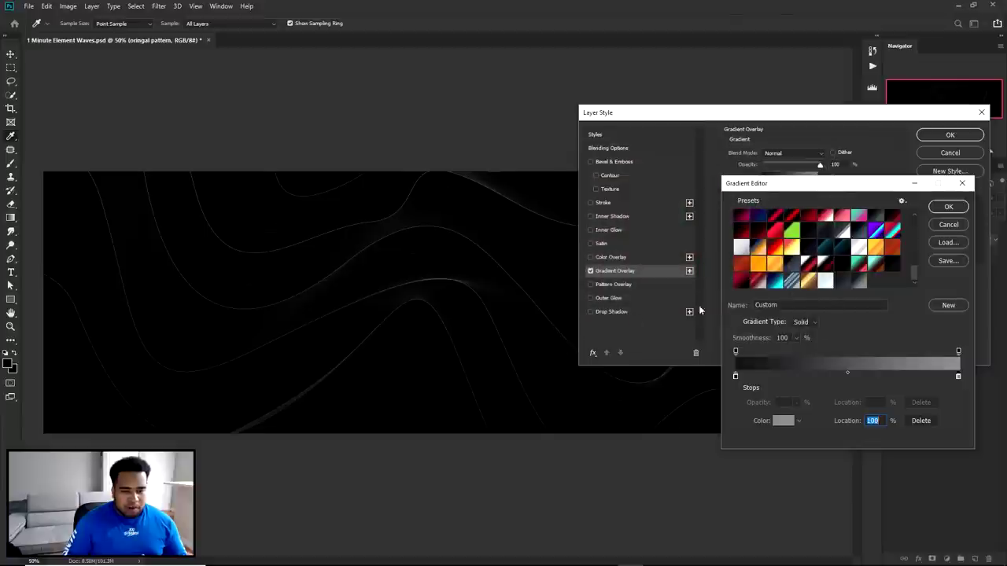
click(949, 207)
click(949, 134)
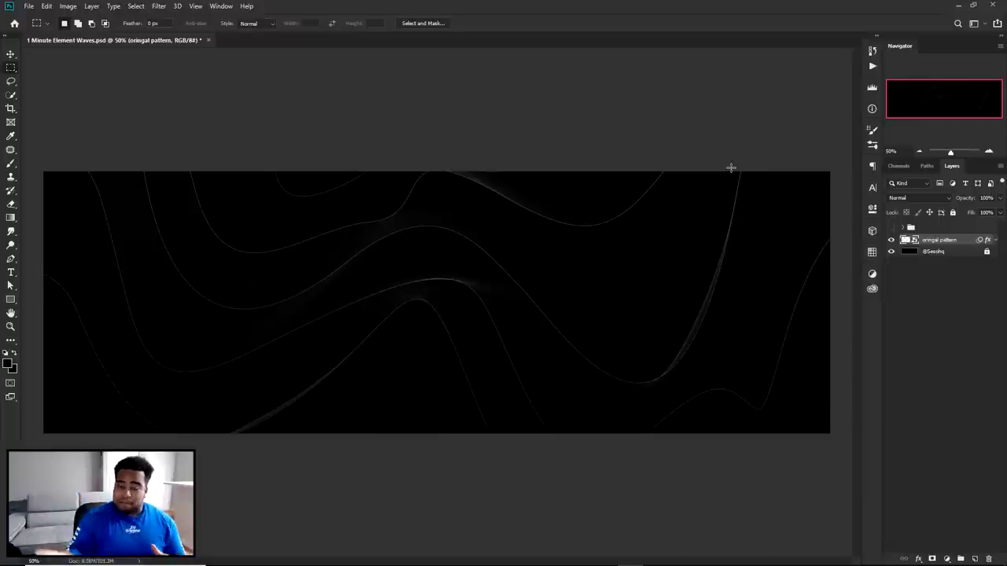
Duplicate the oringal pattern layer and name the copy "Blur pattern"
key(ctrl+j)
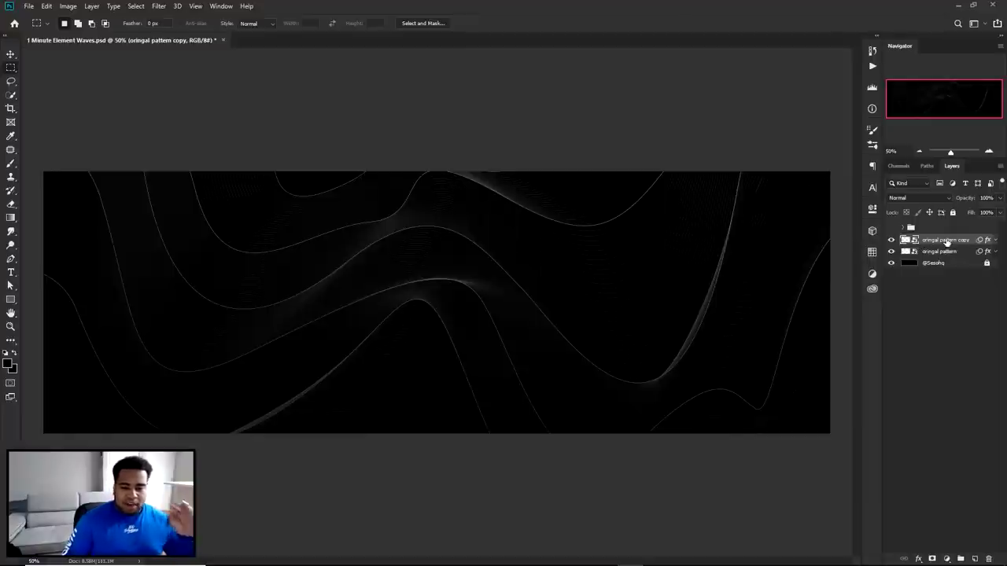
double_click(947, 240)
text(Blur pattern)
key(Return)
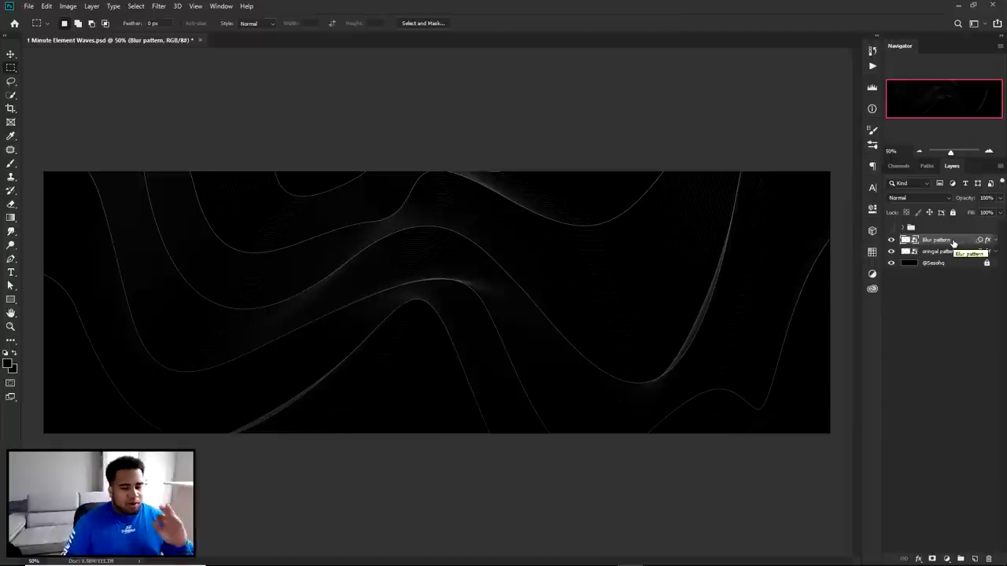
Apply a Motion Blur to the Blur pattern layer with an angle of -70° and a distance of 10 pixels
click(159, 6)
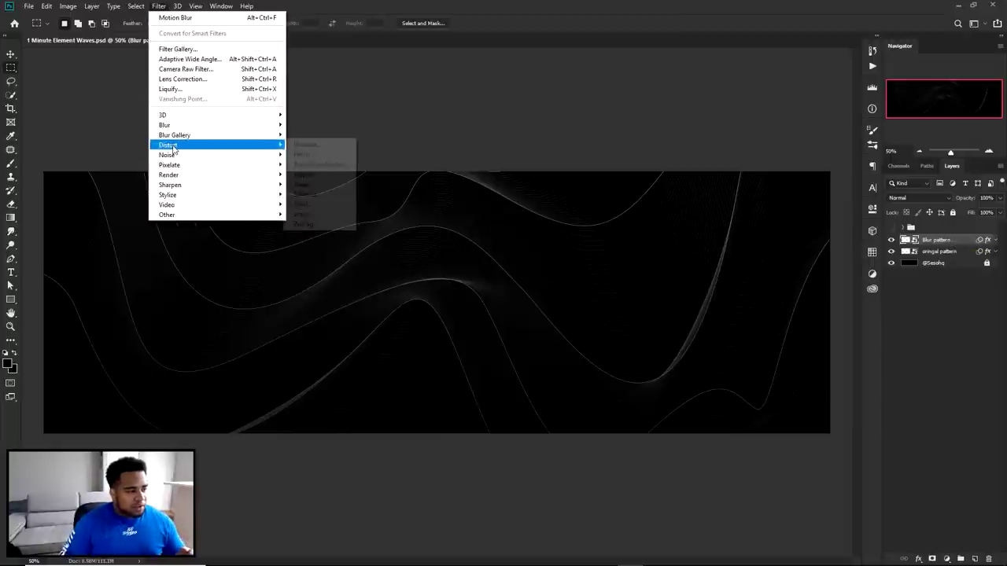
mouse_move(173, 127)
click(311, 184)
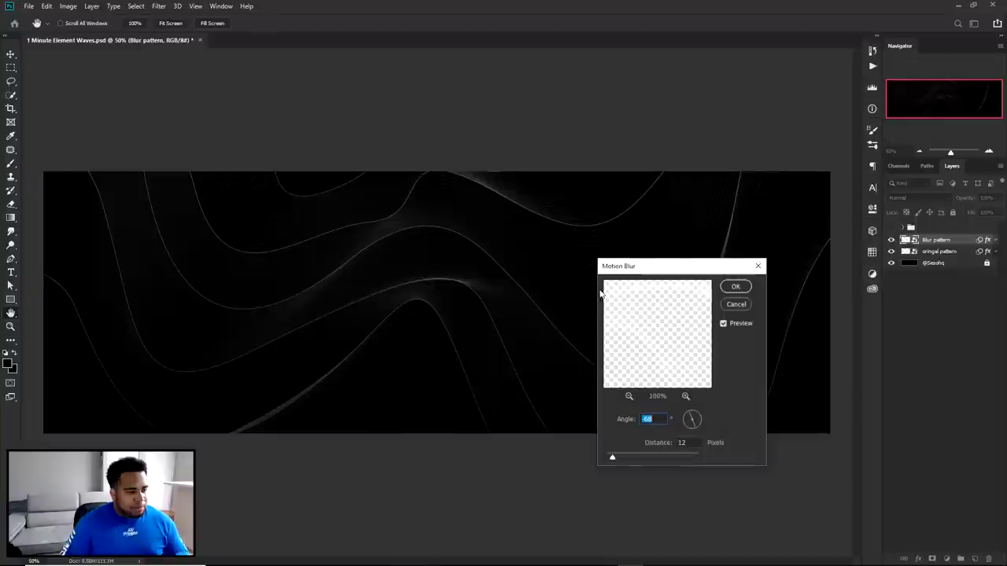
drag(658, 272, 563, 98)
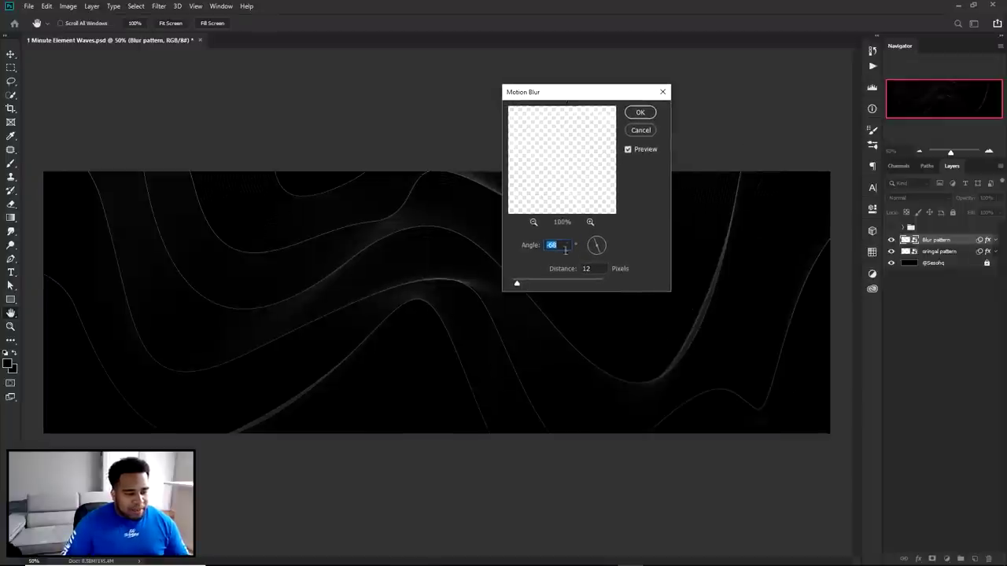
text(-70)
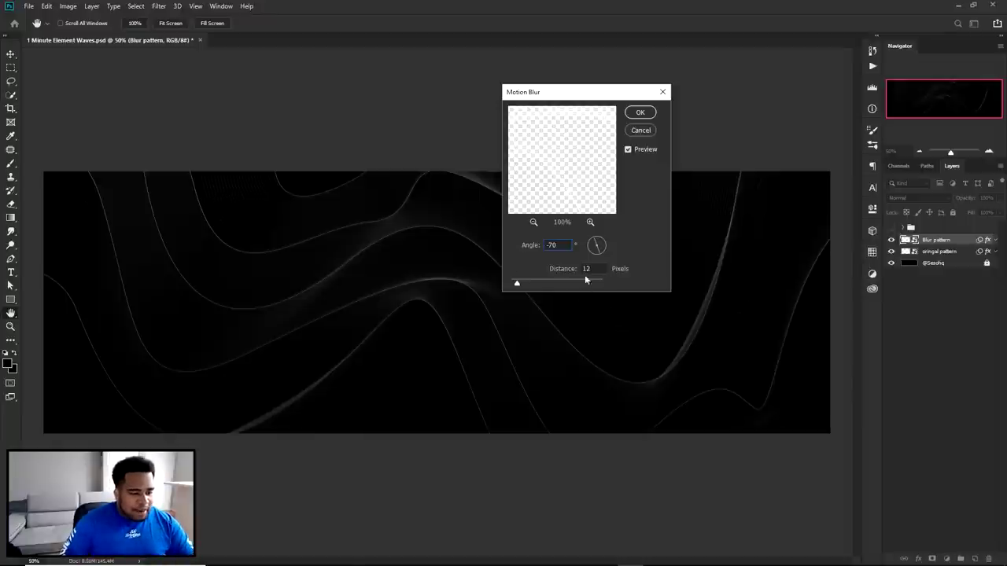
drag(591, 270, 526, 278)
text(10)
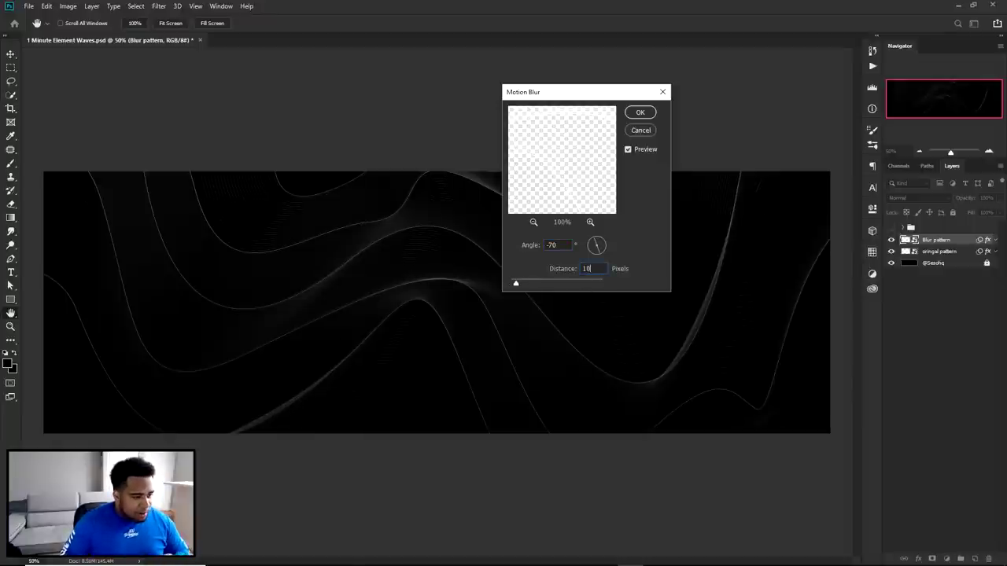
drag(572, 246, 510, 251)
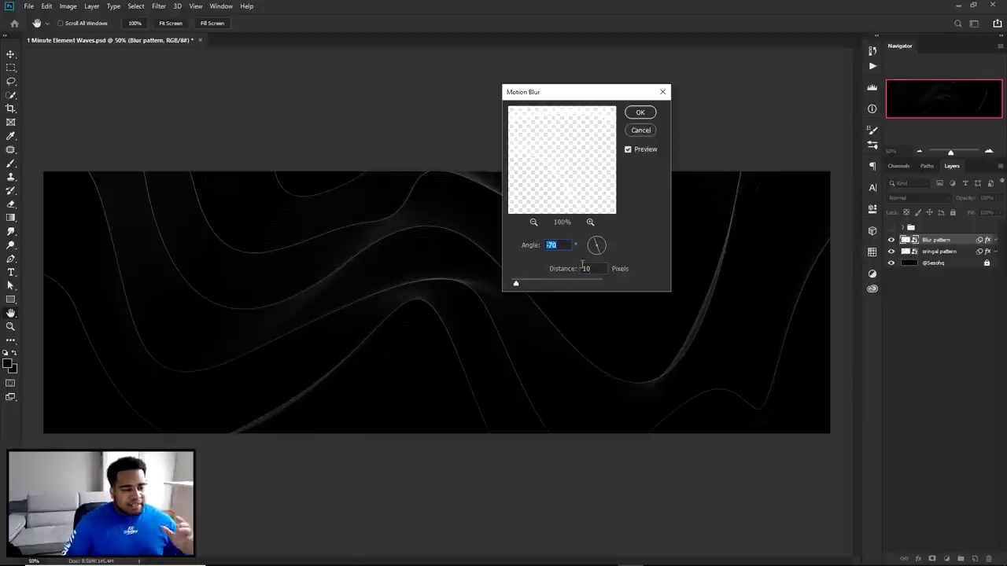
click(629, 150)
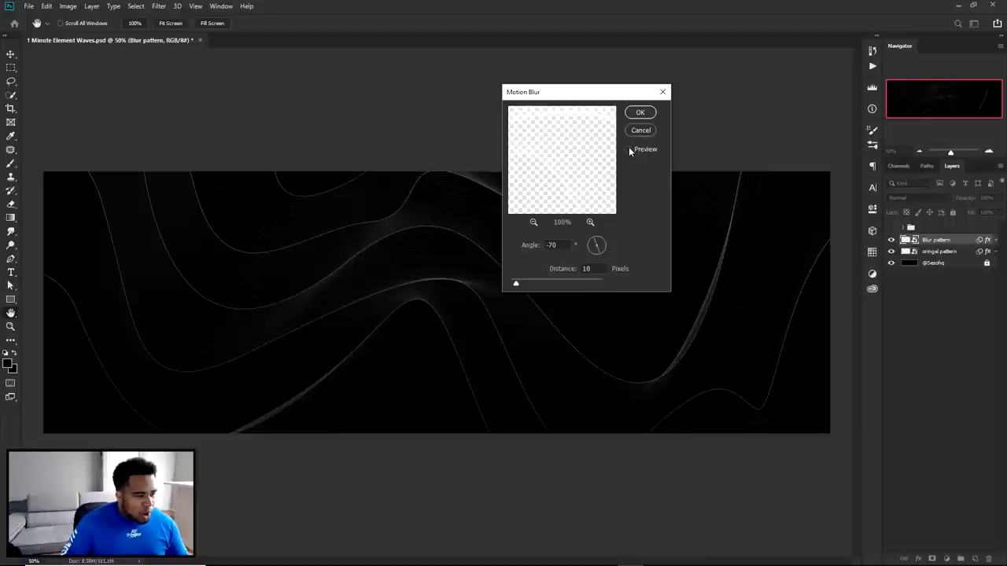
click(629, 149)
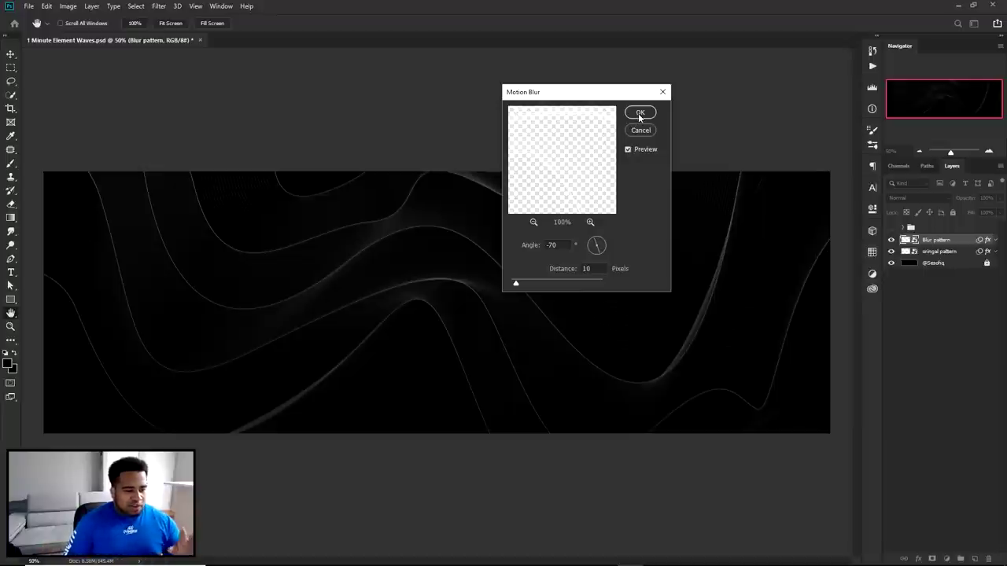
click(640, 113)
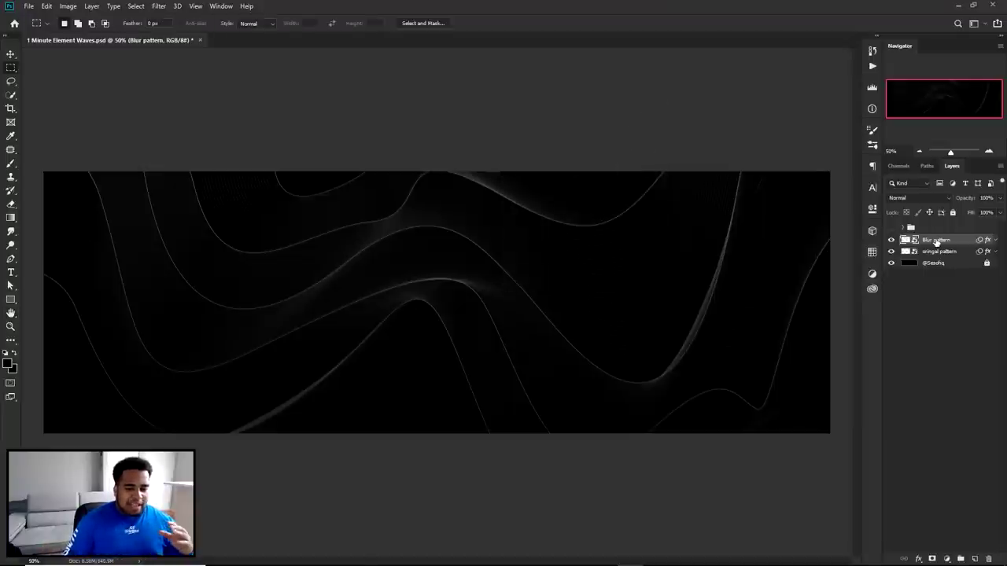
Hide the Blur pattern layer, then duplicate oringal pattern and name the copy "Pattern 2"
click(892, 240)
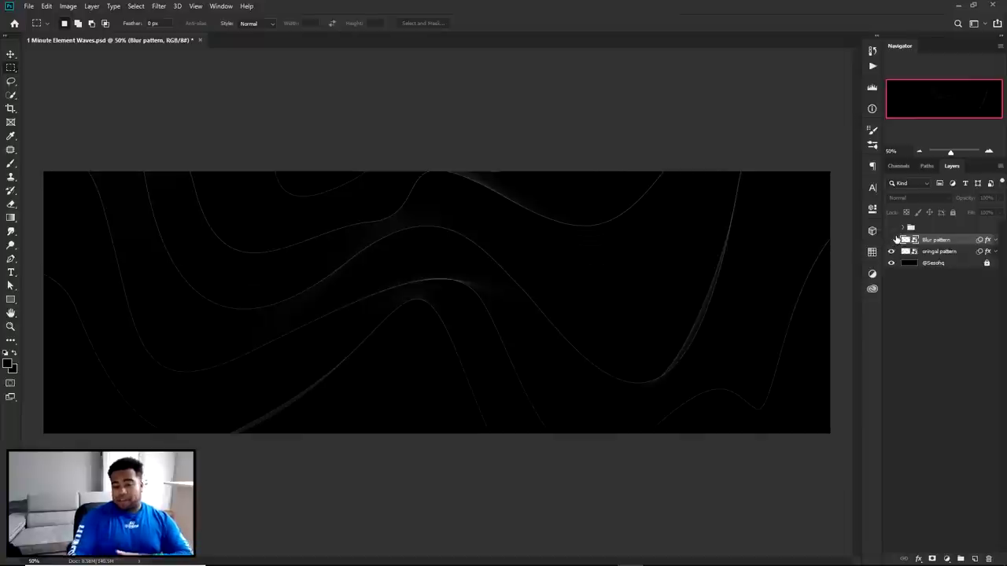
click(960, 253)
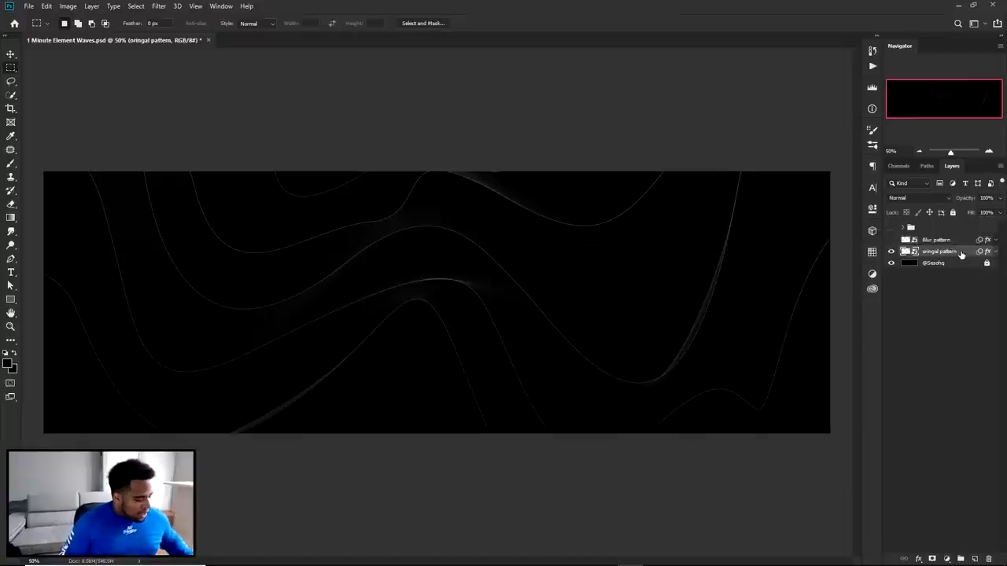
key(ctrl+j)
double_click(944, 251)
text(Pattern)
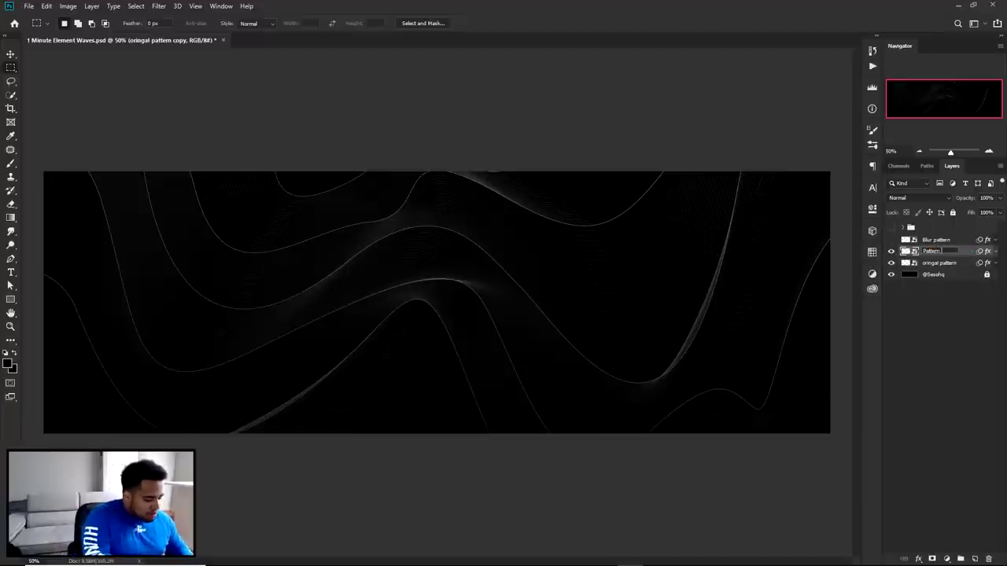
text( 2)
key(Return)
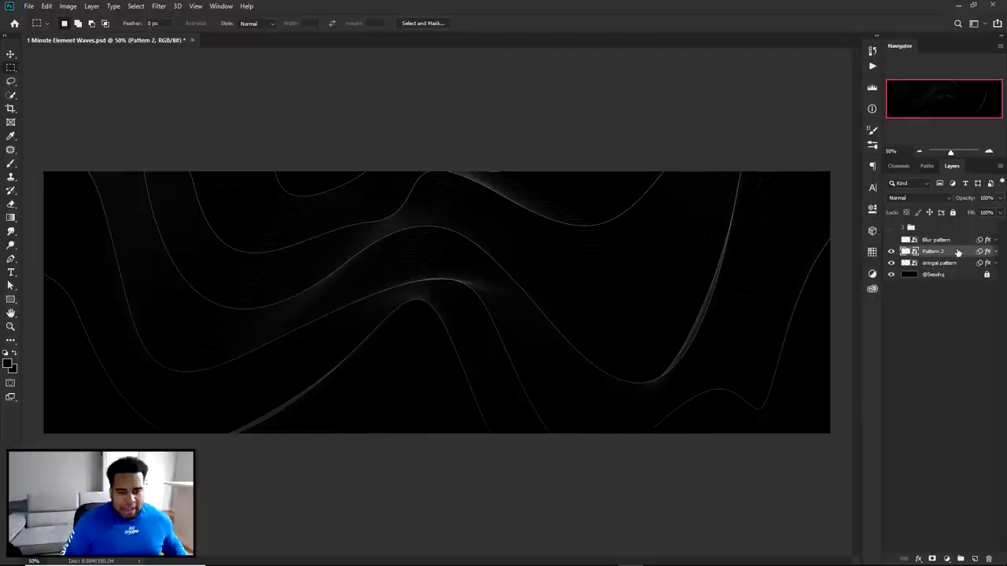
Add a layer mask to the oringal pattern layer and hide the Pattern 2 layer
click(949, 266)
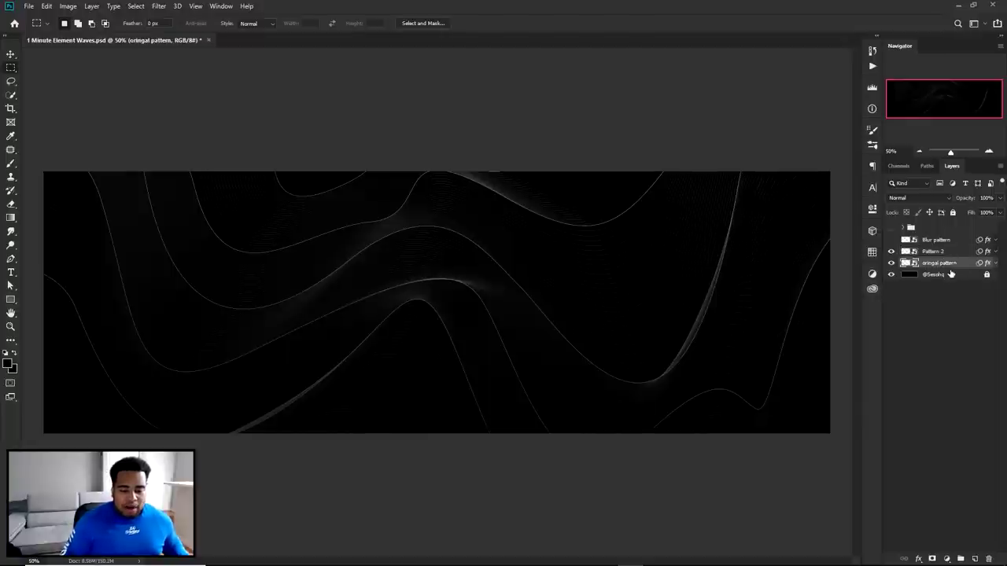
click(932, 560)
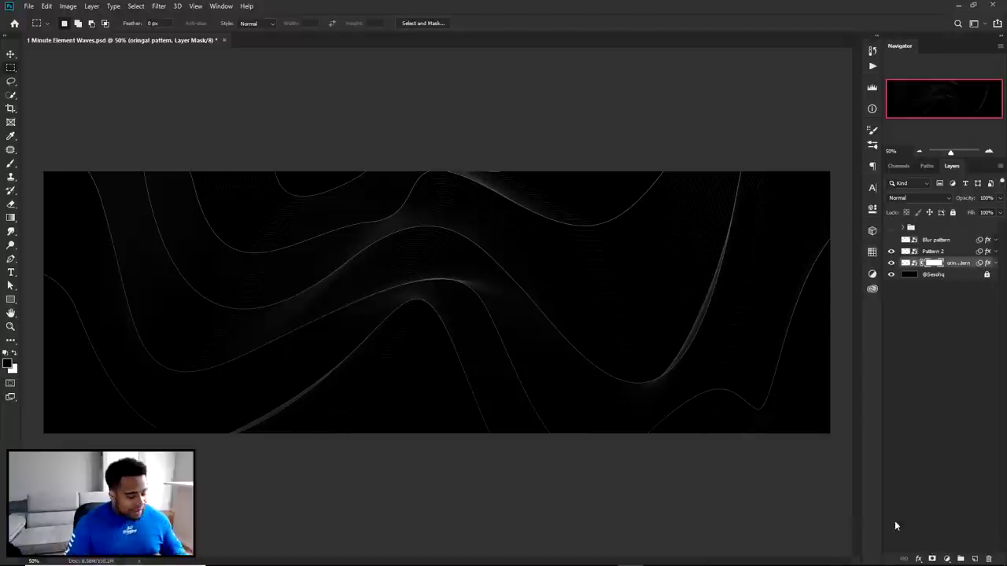
key(b)
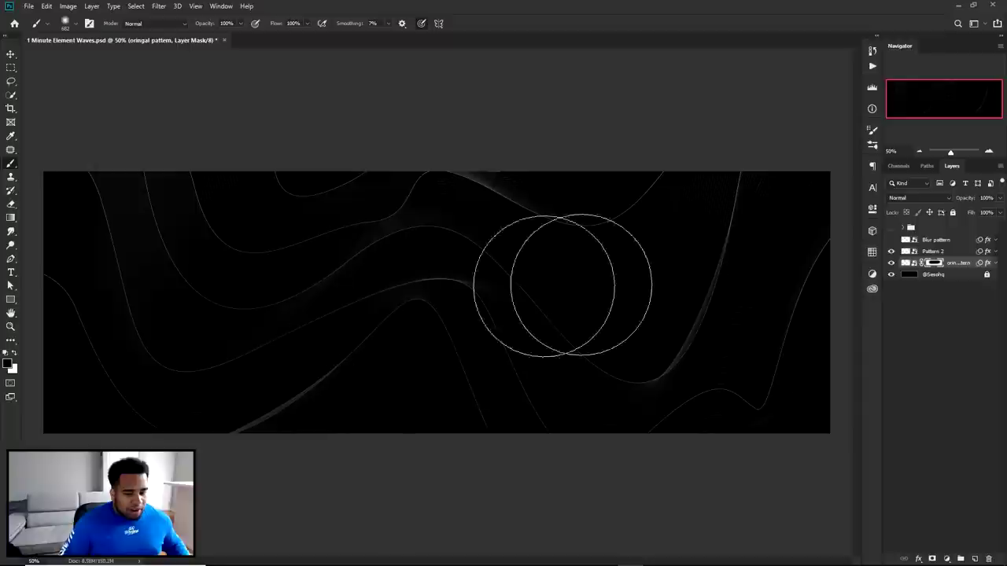
click(891, 251)
Brush black across most of the oringal pattern mask and paint it back to white
mouse_move(586, 352)
mouse_down()
mouse_move(837, 225)
mouse_move(723, 192)
mouse_move(398, 191)
mouse_up()
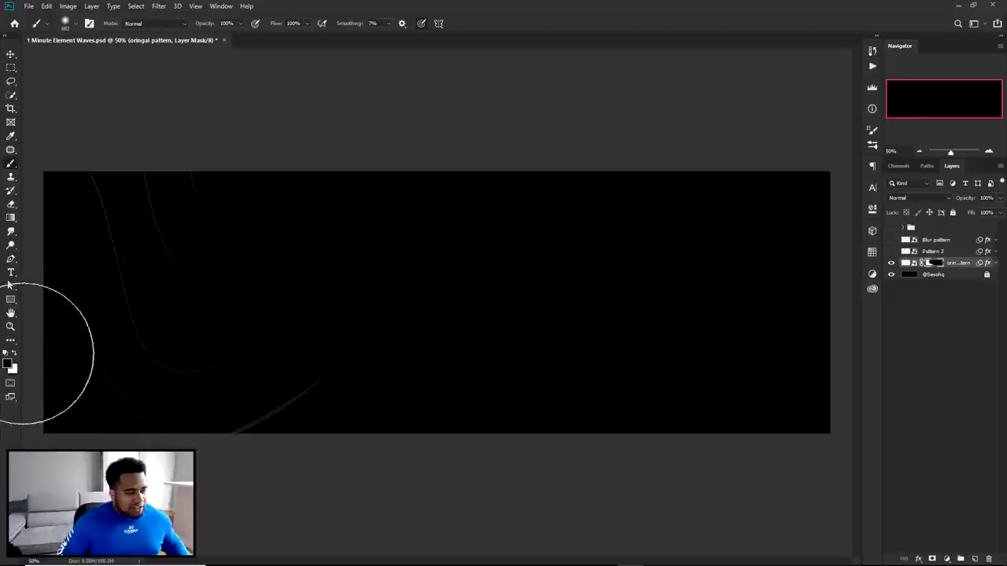
click(15, 355)
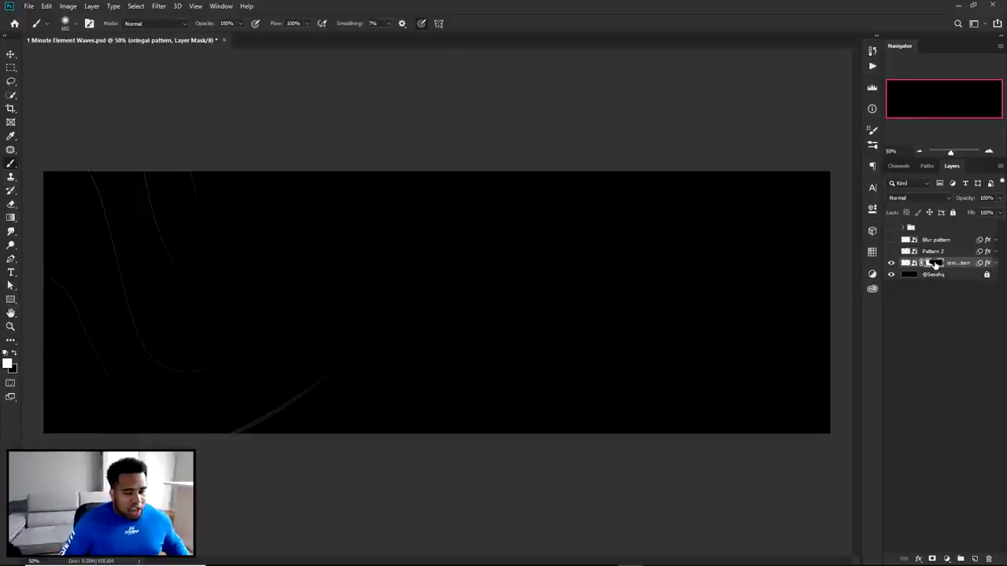
mouse_move(99, 209)
mouse_down()
mouse_move(781, 216)
mouse_move(142, 378)
mouse_move(204, 323)
mouse_move(456, 207)
mouse_move(411, 222)
mouse_move(492, 208)
mouse_up()
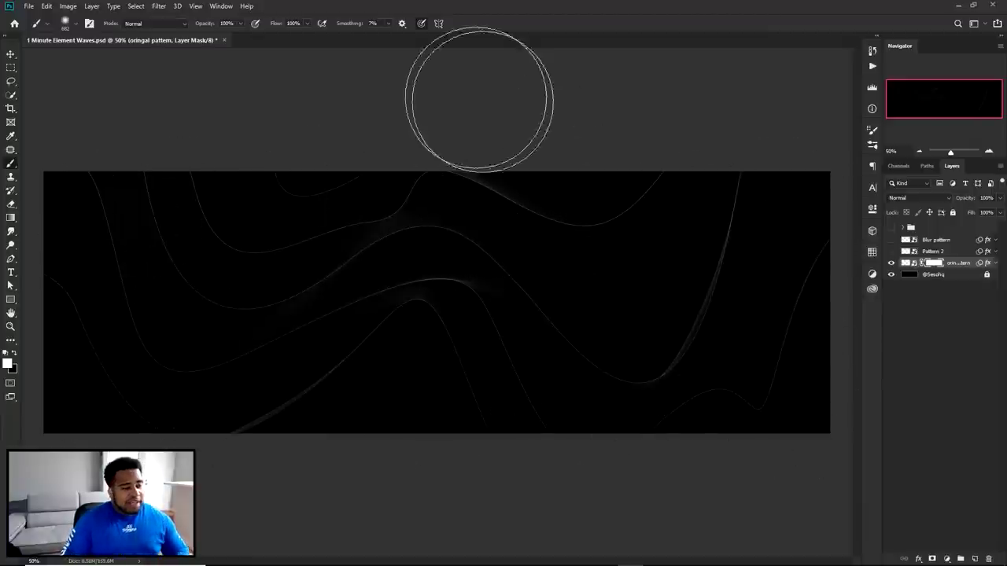
Set the brush opacity to 40% and make black the foreground colour
click(230, 24)
text(50)
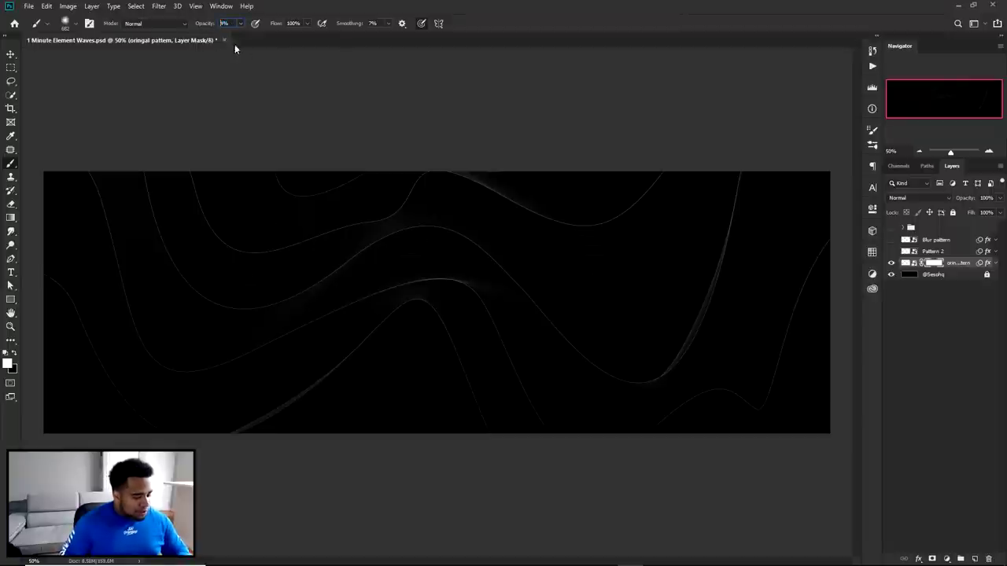
drag(231, 23, 196, 23)
text(40)
key(Return)
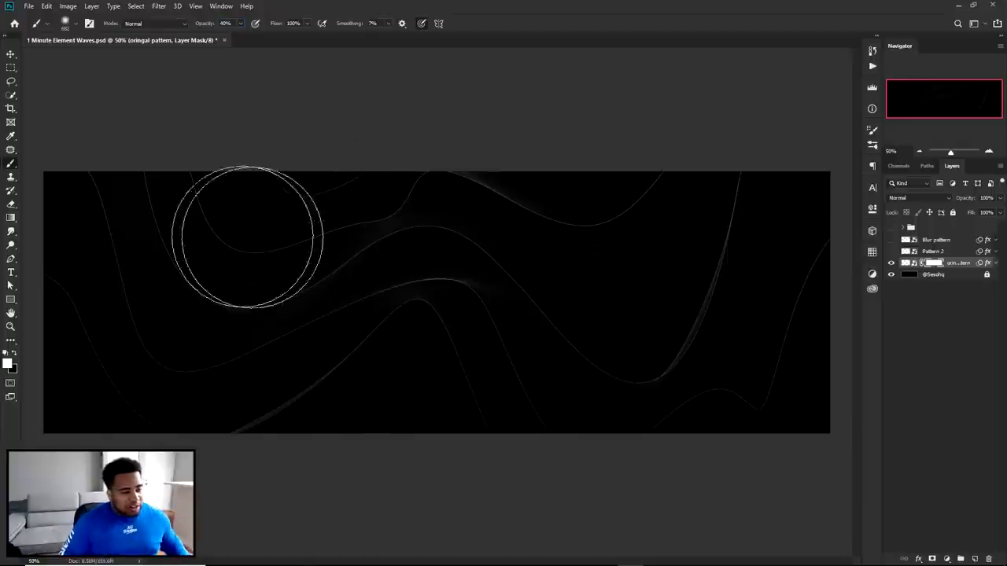
click(15, 353)
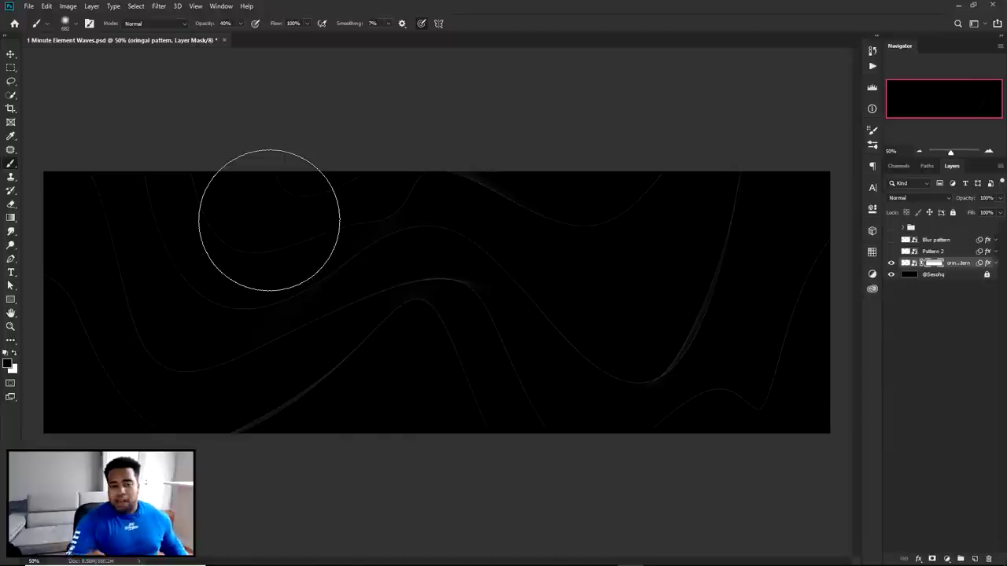
Brush black over the upper waves on the oringal pattern mask and undo the strokes
mouse_move(270, 220)
mouse_down()
mouse_move(85, 221)
mouse_move(720, 229)
mouse_move(70, 216)
mouse_move(310, 229)
mouse_move(803, 226)
mouse_move(79, 225)
mouse_move(108, 220)
mouse_up()
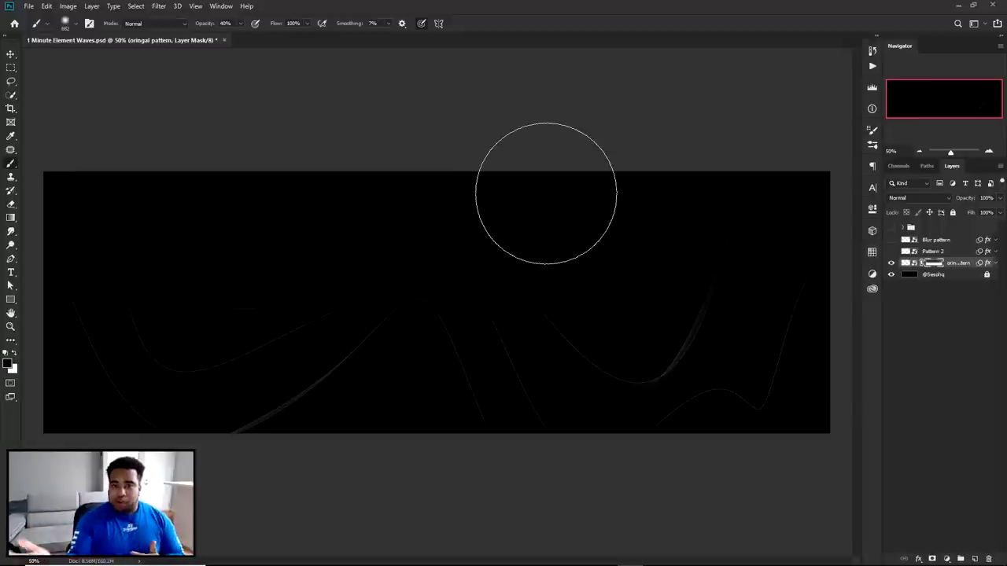
key(ctrl+z)
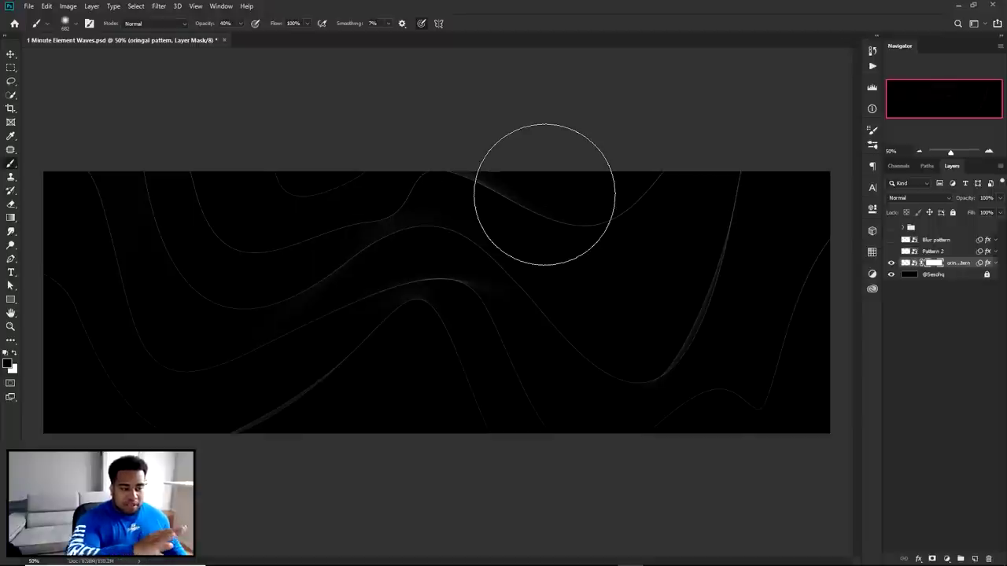
Invert the oringal pattern mask, pick a cyan foreground colour with Pattern 2 selected, and invert the mask back
key(ctrl+i)
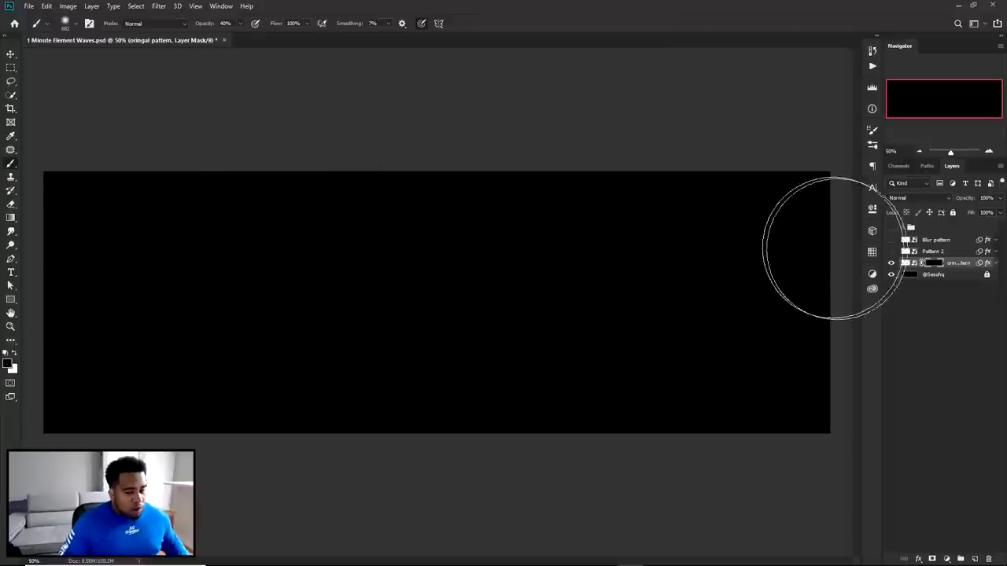
click(931, 252)
click(9, 363)
click(687, 175)
click(817, 170)
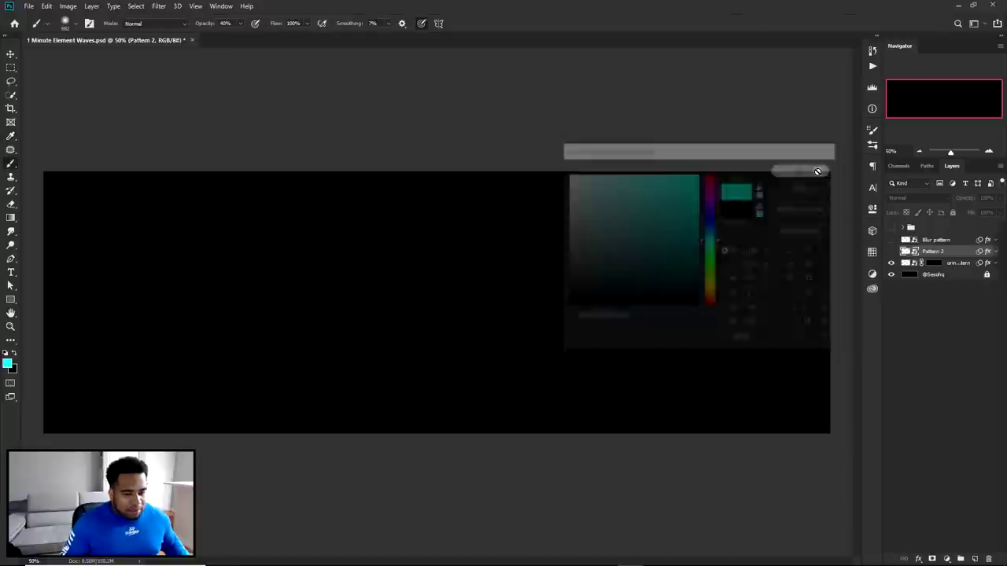
click(935, 264)
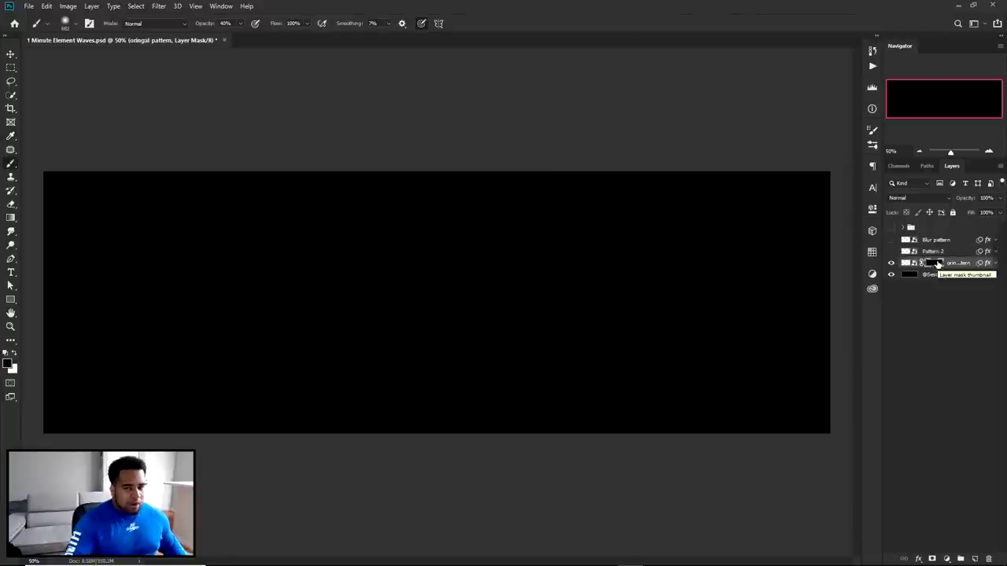
key(ctrl+i)
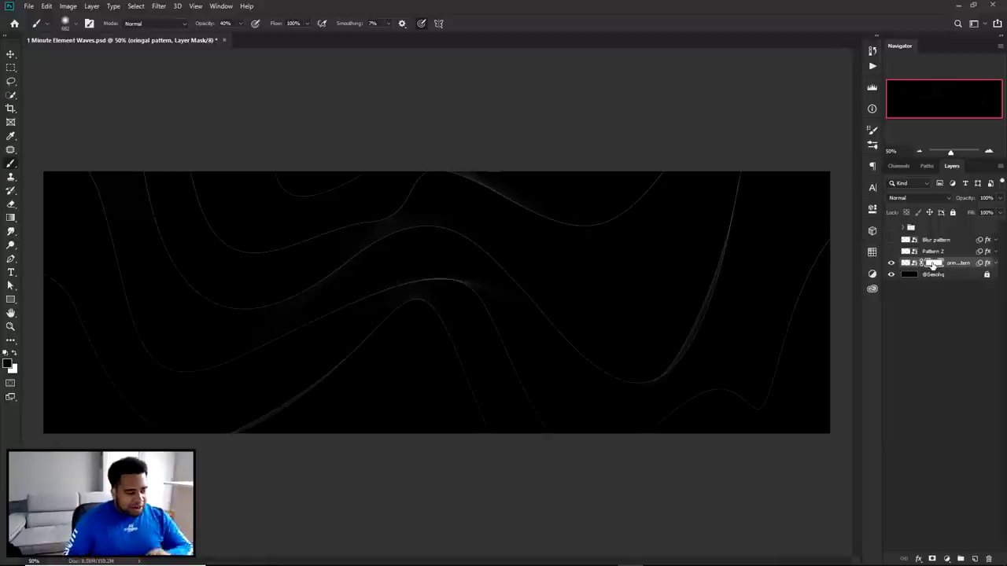
Fade the lower-left, central and upper-middle waves by brushing black on the oringal pattern mask at 40% opacity
drag(502, 344, 532, 344)
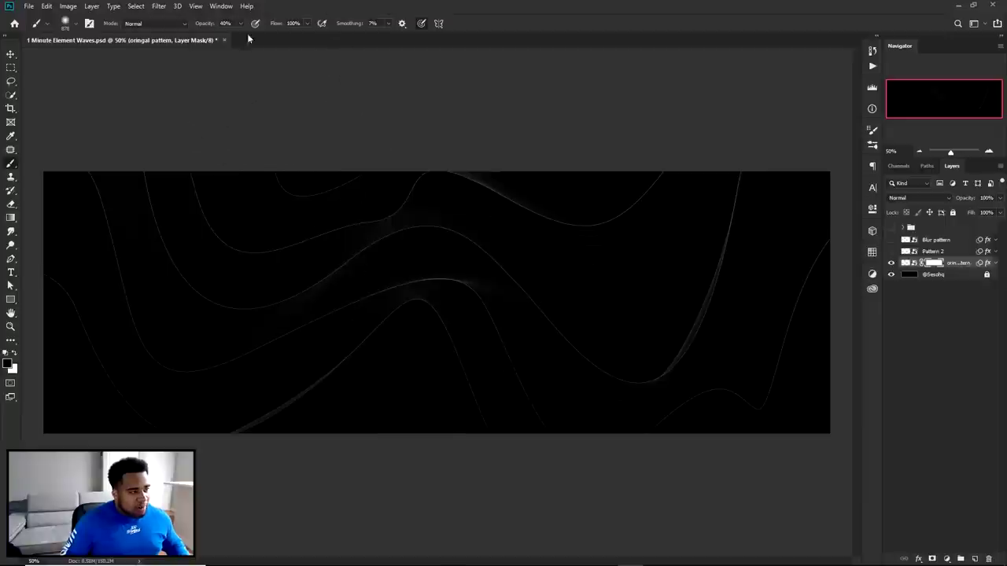
mouse_move(112, 458)
mouse_down()
mouse_move(194, 465)
mouse_move(449, 384)
mouse_up()
drag(535, 314, 515, 313)
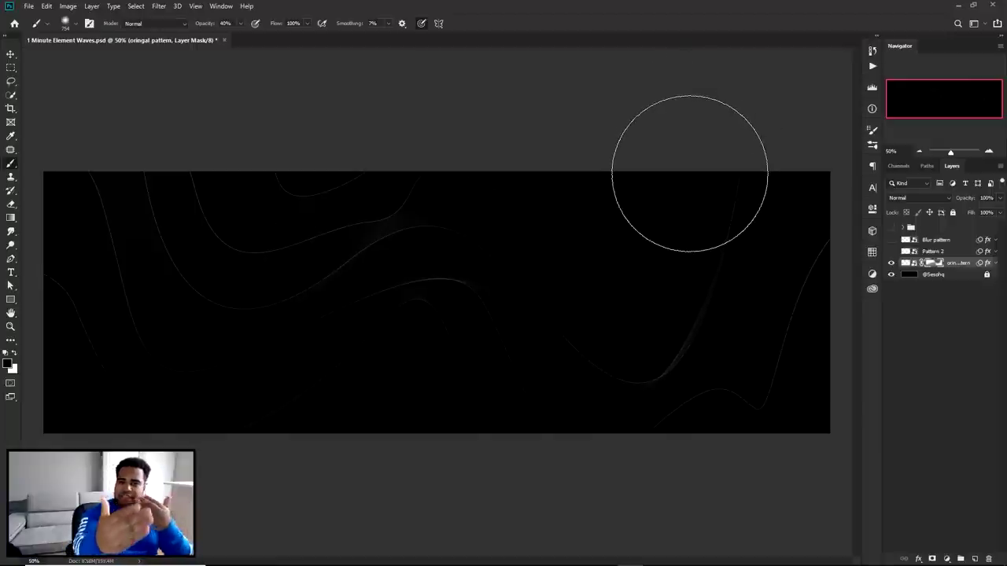
drag(418, 343, 405, 343)
mouse_move(538, 340)
mouse_down()
mouse_move(479, 340)
mouse_move(359, 380)
mouse_move(475, 425)
mouse_up()
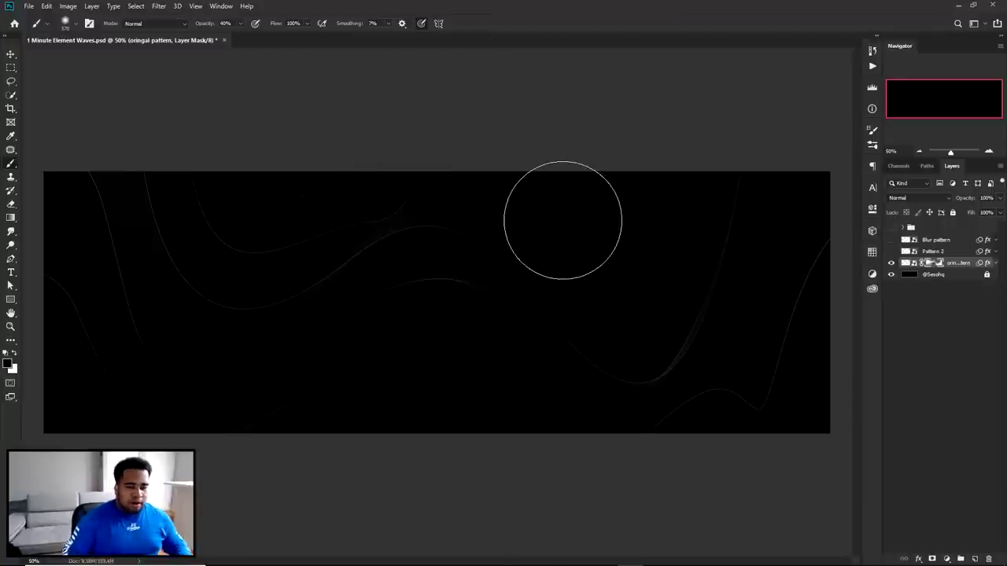
Show Pattern 2, add a layer mask to it, and brush black over parts of its waves with a larger brush
click(892, 252)
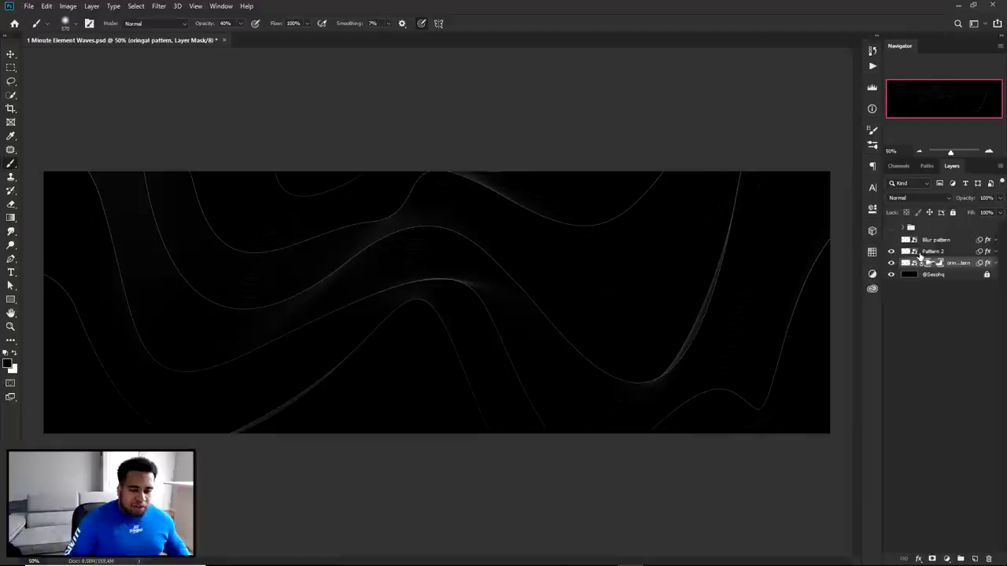
click(951, 252)
click(932, 560)
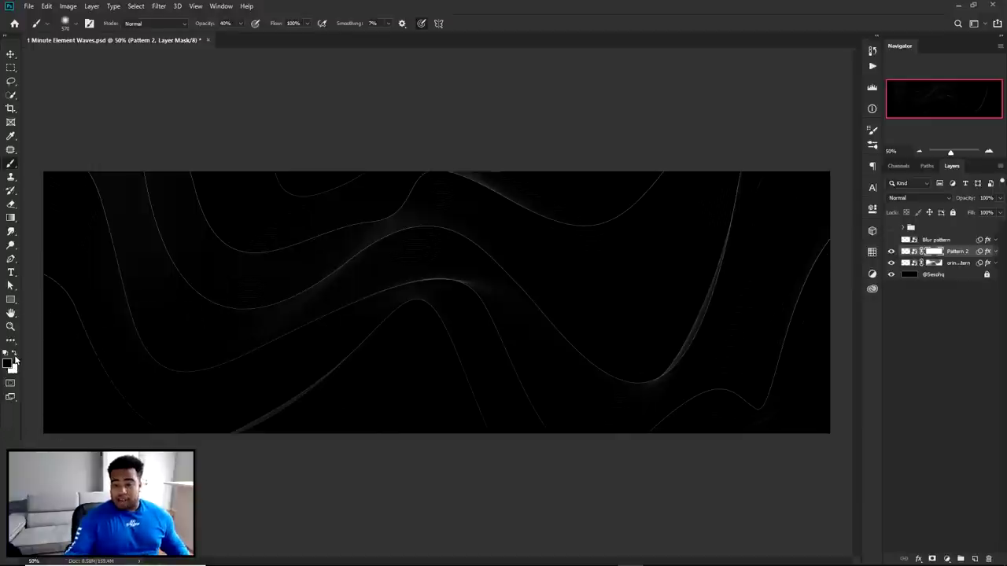
key(bracketright)
mouse_move(199, 171)
mouse_down()
mouse_move(373, 191)
mouse_move(376, 310)
mouse_move(158, 387)
mouse_move(164, 409)
mouse_up()
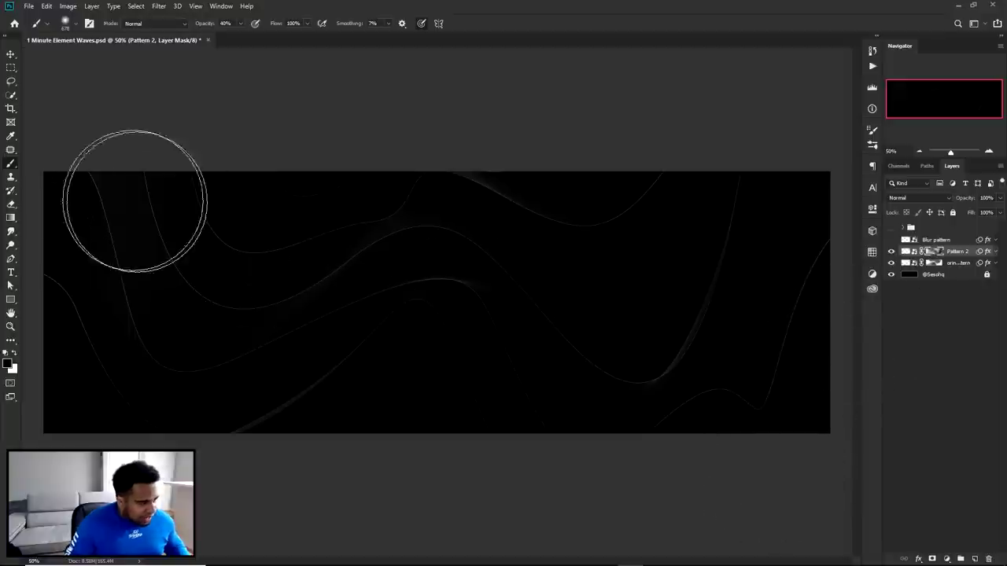
Compare the masked Pattern 2 and oringal pattern layers by toggling their visibility
click(892, 252)
click(893, 251)
click(892, 251)
click(892, 252)
click(891, 263)
click(890, 251)
click(890, 263)
click(891, 252)
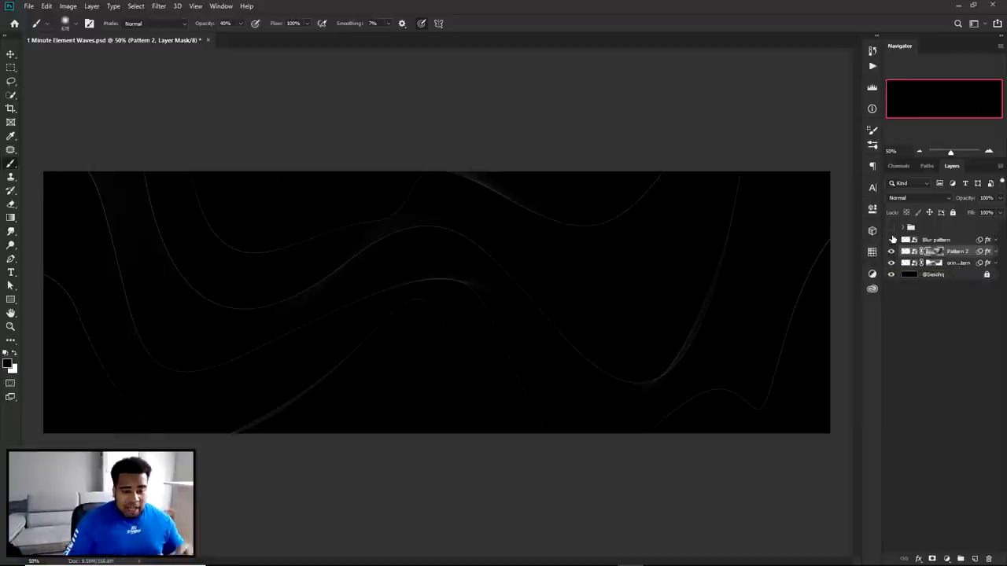
Show the Blur pattern layer, add a layer mask, and brush black over its lower-left waves with a smaller brush
click(891, 240)
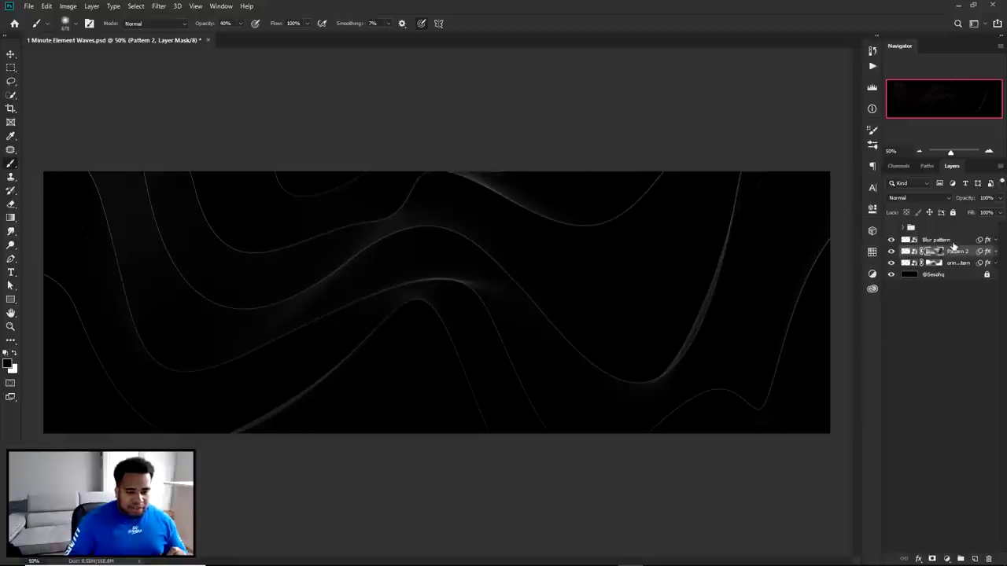
click(952, 240)
click(931, 560)
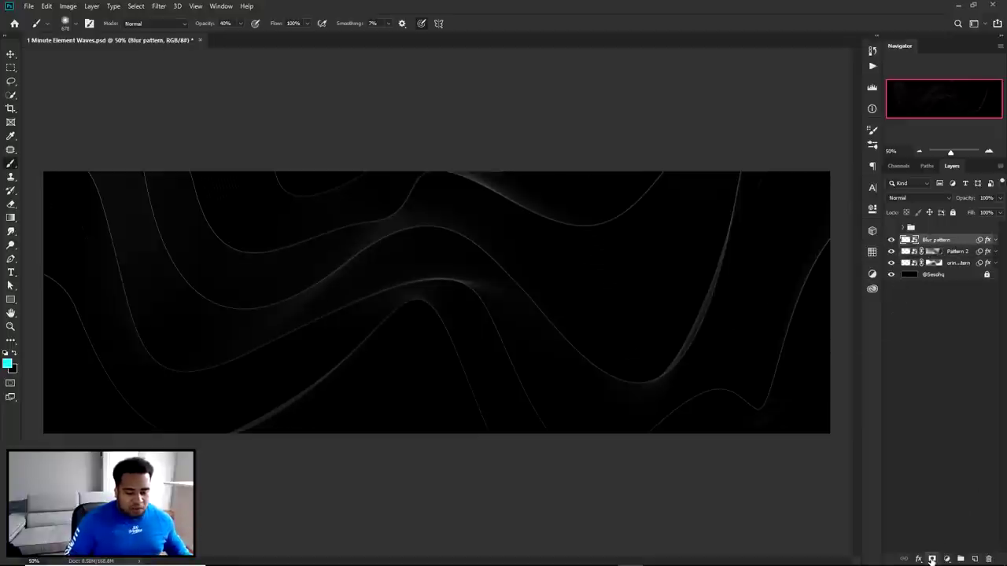
key(bracketleft)
key(bracketleft)
key(bracketleft)
mouse_move(323, 325)
mouse_down()
mouse_move(99, 269)
mouse_move(225, 359)
mouse_up()
Set the brush opacity to 80% and brush black over the left, central and lower waves on the Blur pattern mask
click(226, 23)
text(88)
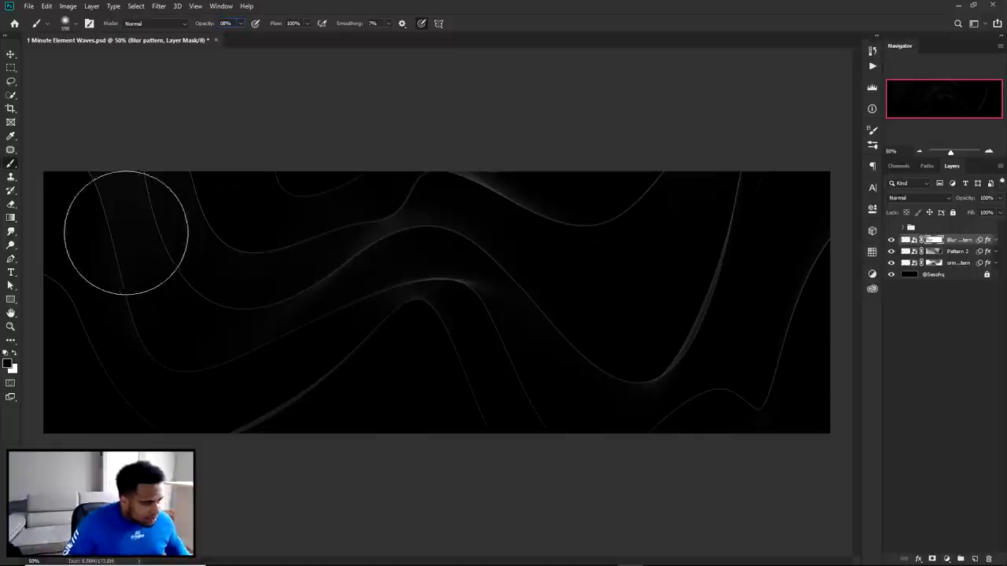
key(Return)
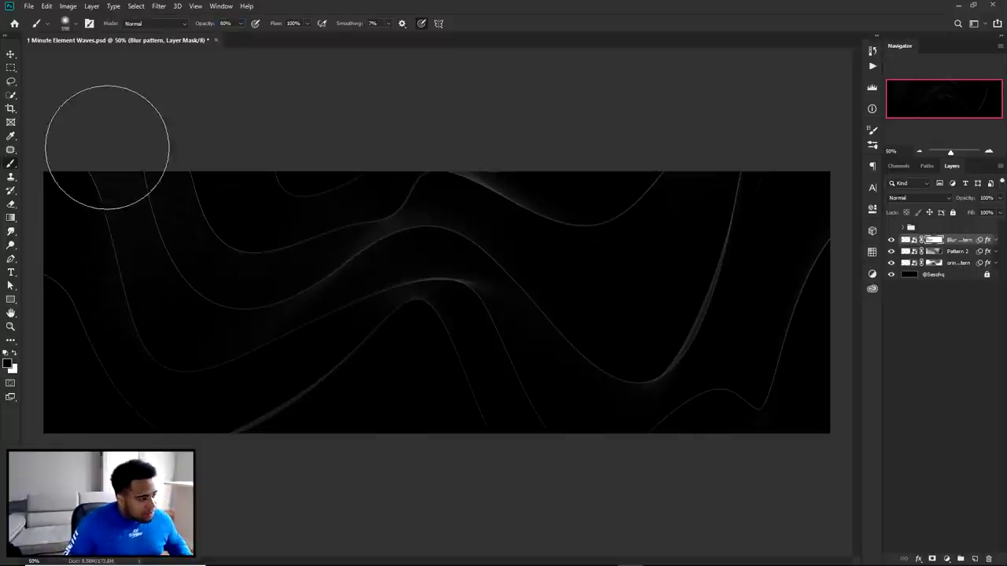
mouse_move(140, 309)
mouse_down()
mouse_move(432, 323)
mouse_move(624, 477)
mouse_move(697, 459)
mouse_move(653, 389)
mouse_up()
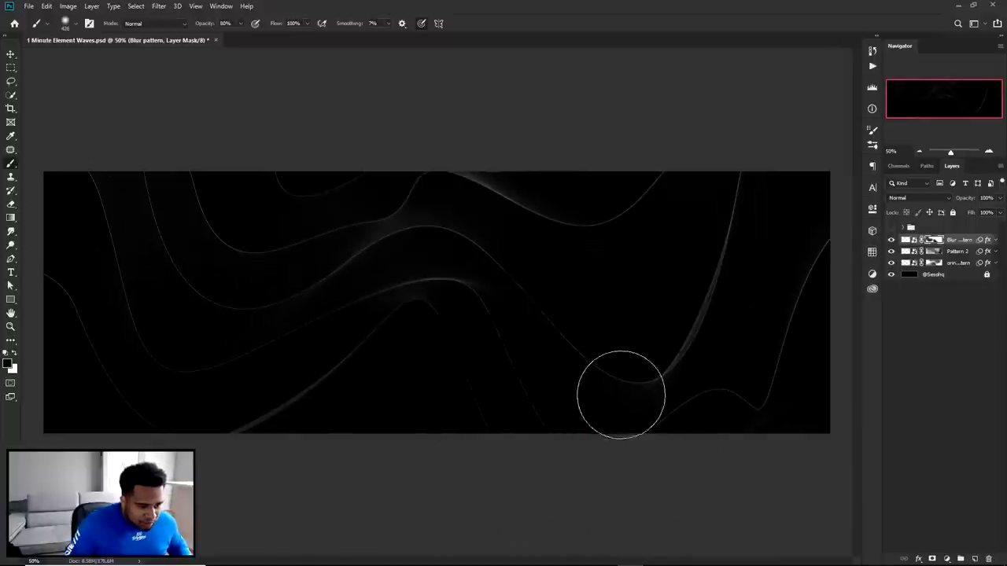
scroll(727, 329, up, 3)
scroll(624, 278, down, 3)
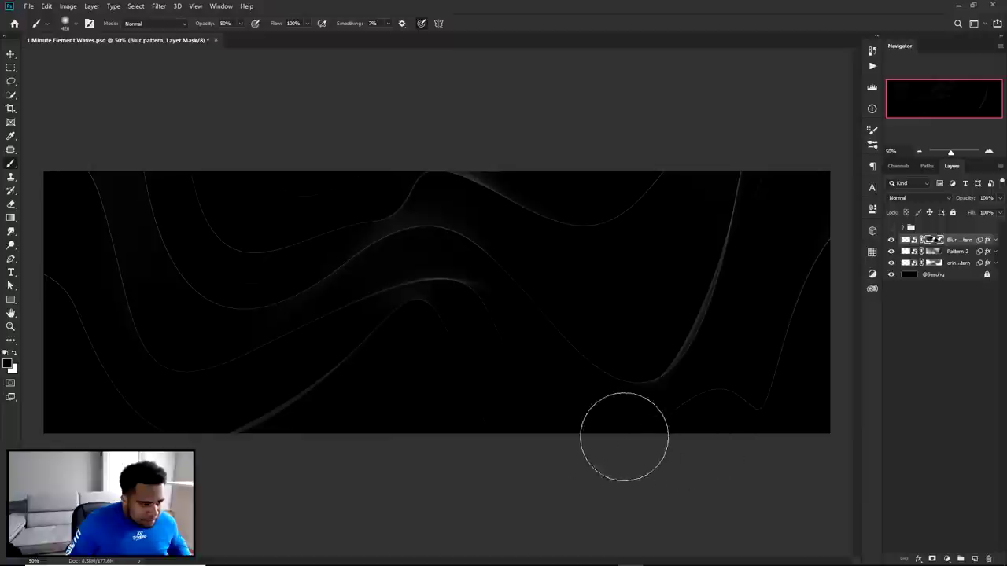
Check what each of the three masked pattern layers contributes by toggling its visibility
key(v)
click(892, 240)
click(891, 240)
click(891, 251)
click(891, 251)
click(892, 263)
click(891, 263)
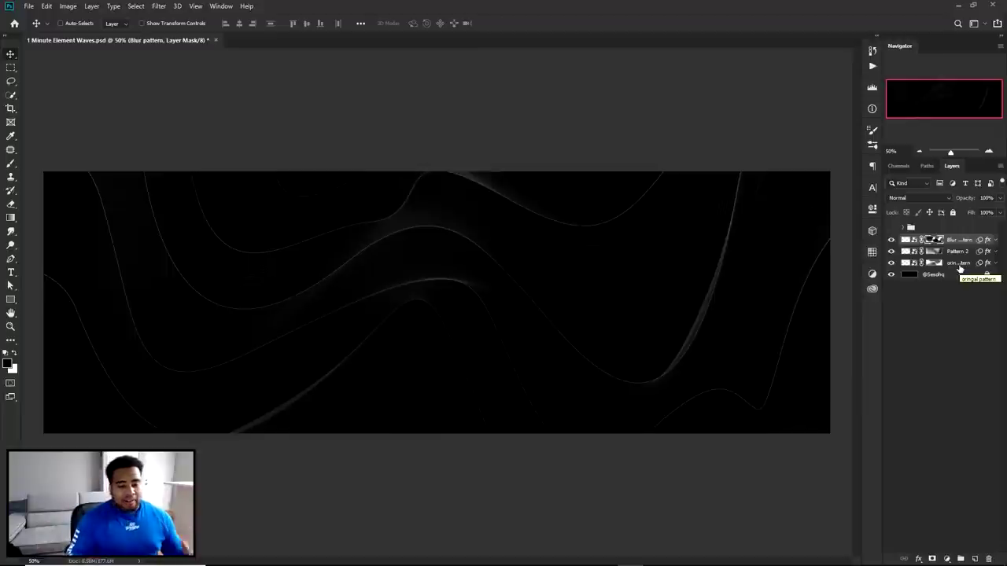
Duplicate the oringal pattern layer above the Blur pattern layer
double_click(959, 264)
click(963, 265)
click(960, 240)
click(963, 263)
drag(964, 263, 944, 234)
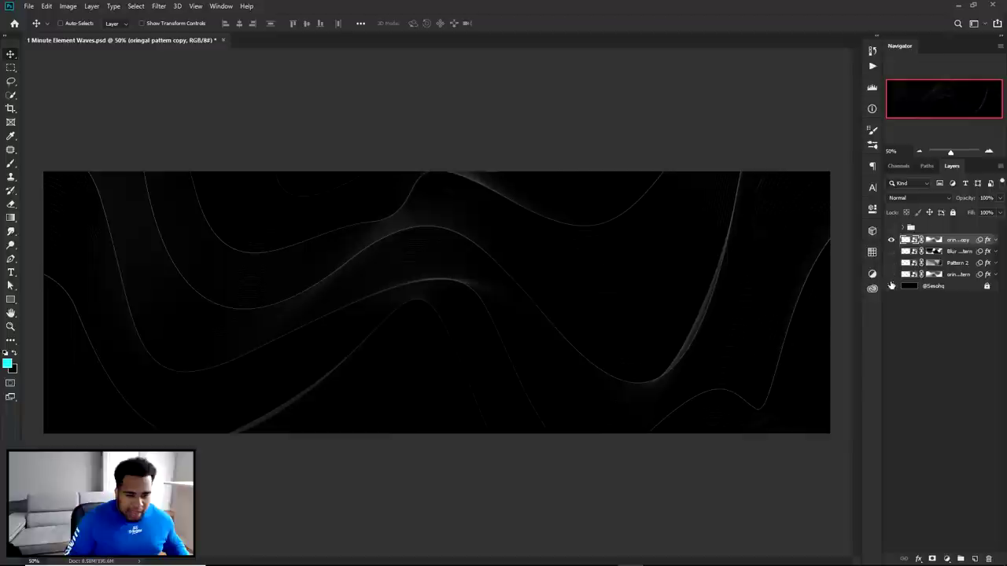
Isolate the duplicated pattern over the black background, delete the duplicate, and show the three pattern layers again
alt+click(892, 239)
click(933, 240)
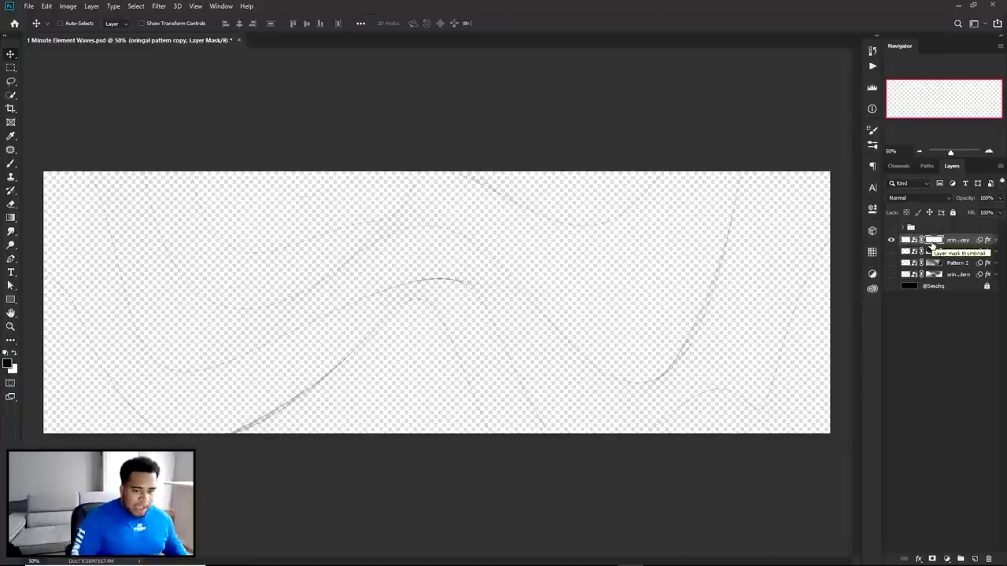
click(890, 287)
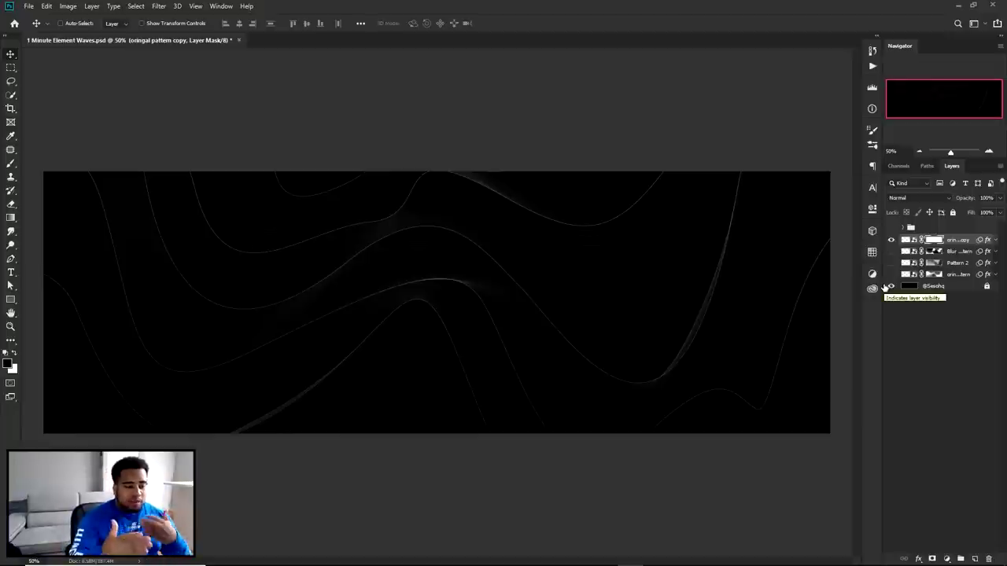
key(Delete)
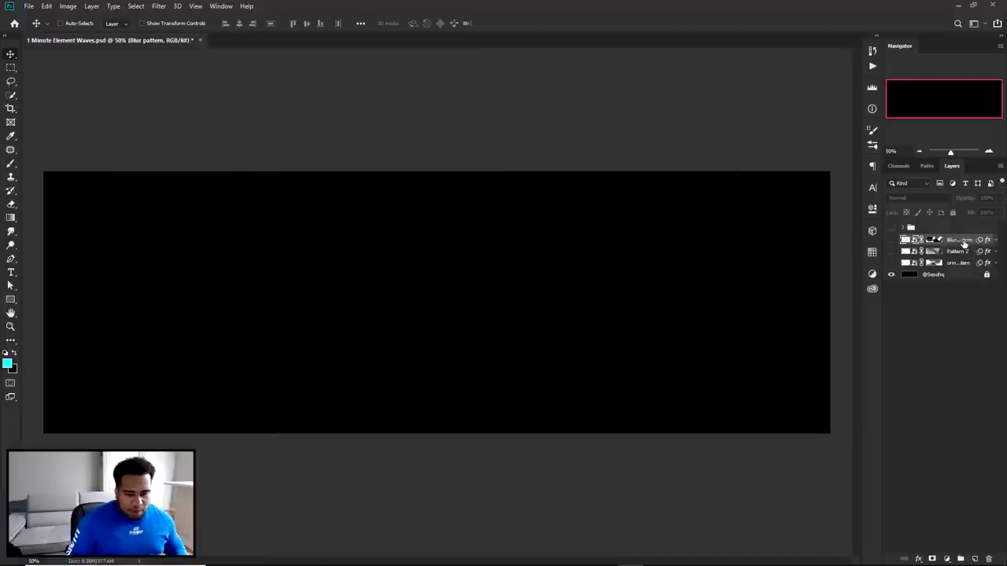
drag(892, 239, 892, 262)
Expand the hidden group and duplicate its Sesohq logo layer to above the group
double_click(965, 241)
click(946, 320)
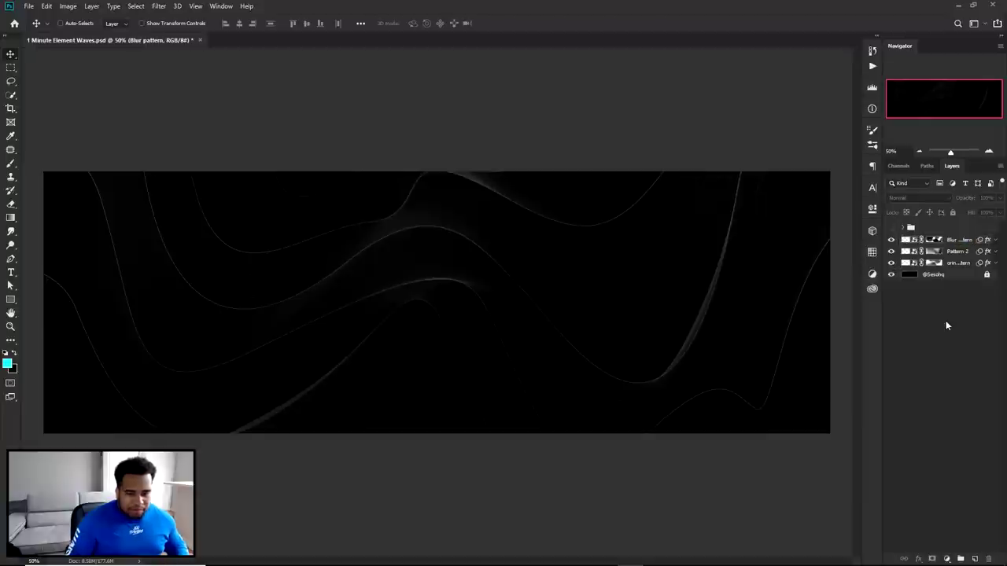
click(957, 239)
click(902, 228)
click(944, 241)
drag(944, 245, 903, 236)
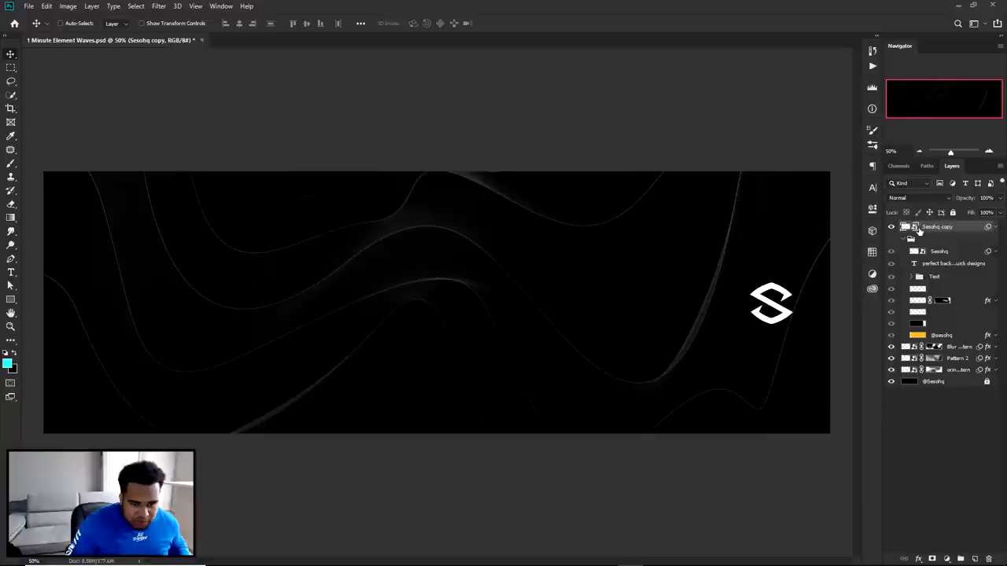
Collapse the layer group, hide the Sesohq copy, and select the Blur pattern layer, briefly previewing the group's finished banner
click(904, 239)
click(893, 228)
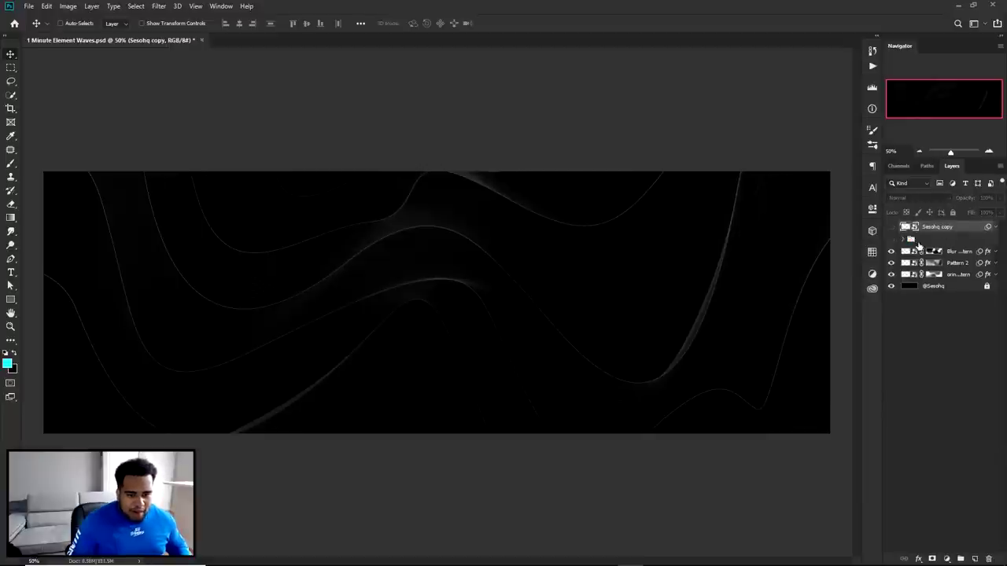
click(941, 241)
click(940, 250)
click(892, 240)
click(891, 239)
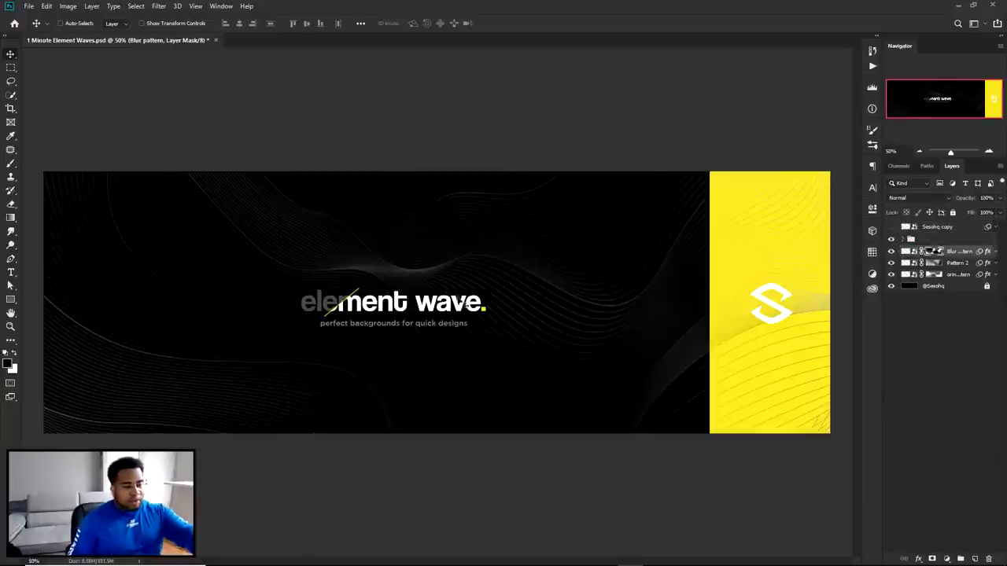
click(892, 239)
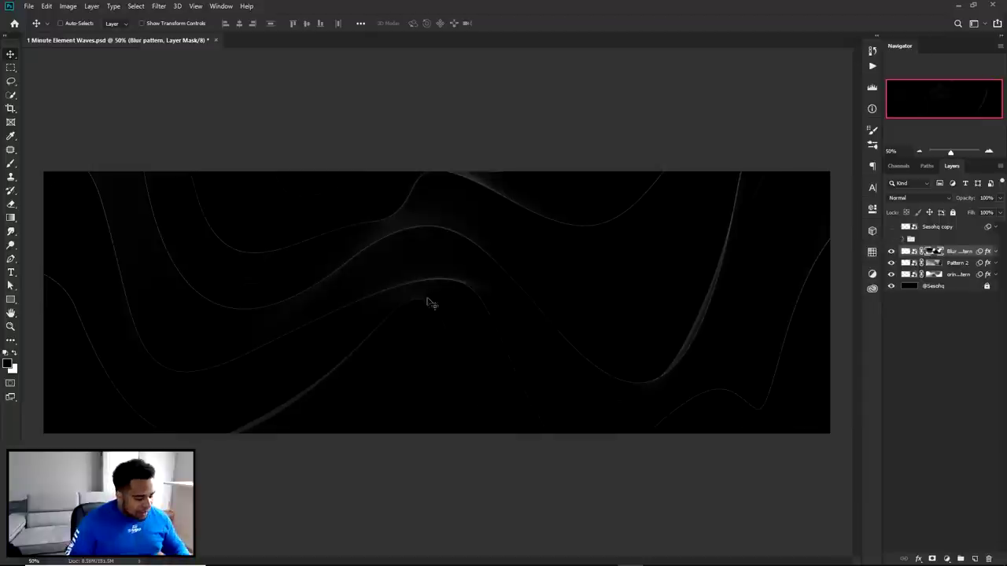
Start a text layer near the middle of the banner and set its font to Coolvetica Regular
key(t)
click(383, 304)
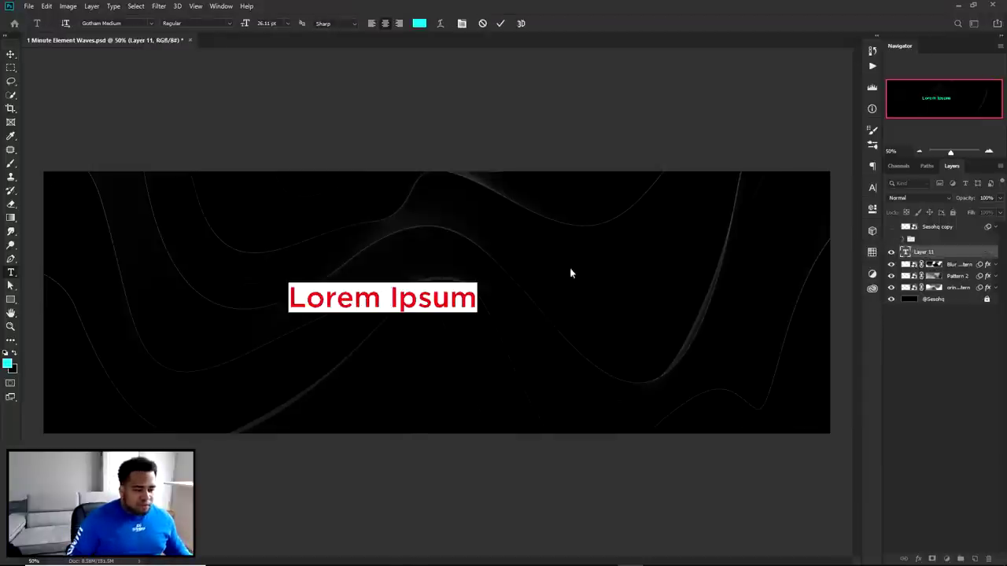
click(873, 187)
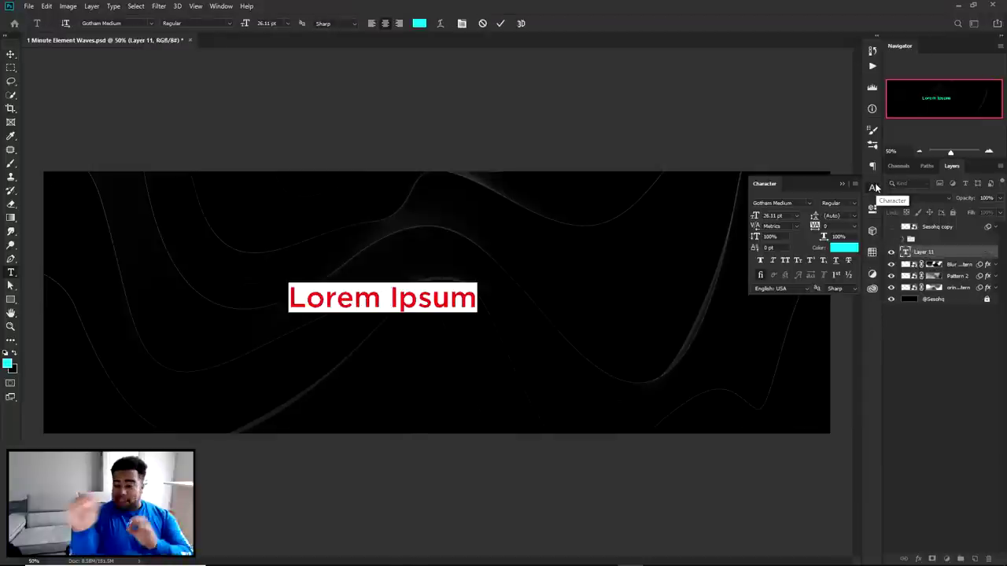
click(801, 201)
text(co)
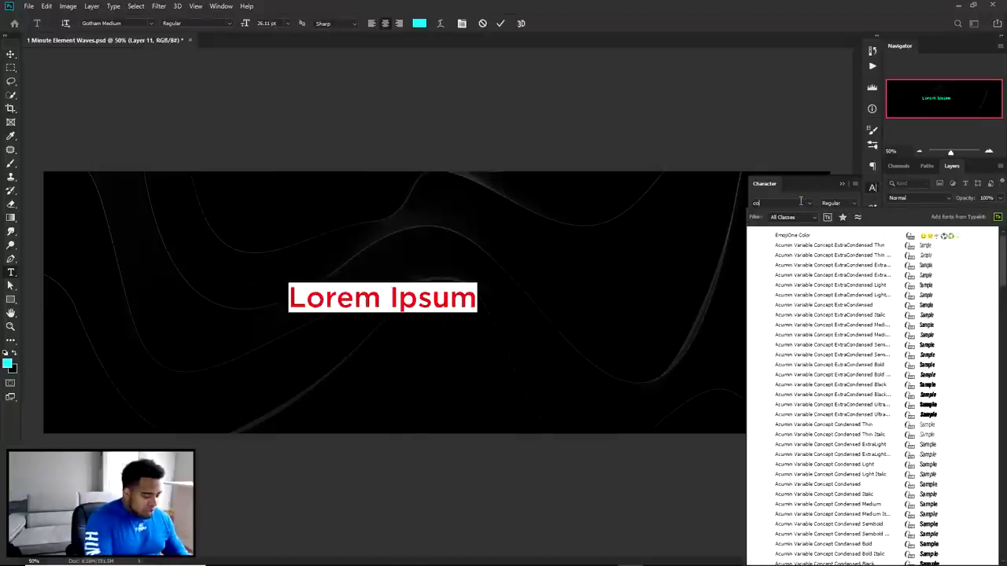
text(olv)
click(822, 246)
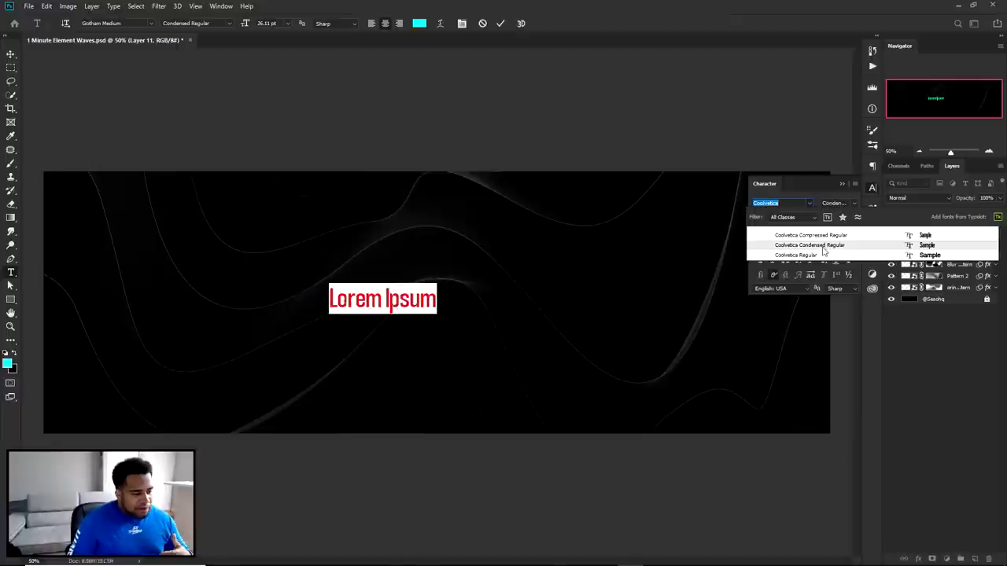
click(801, 255)
Replace the placeholder text with "element waves."
double_click(422, 299)
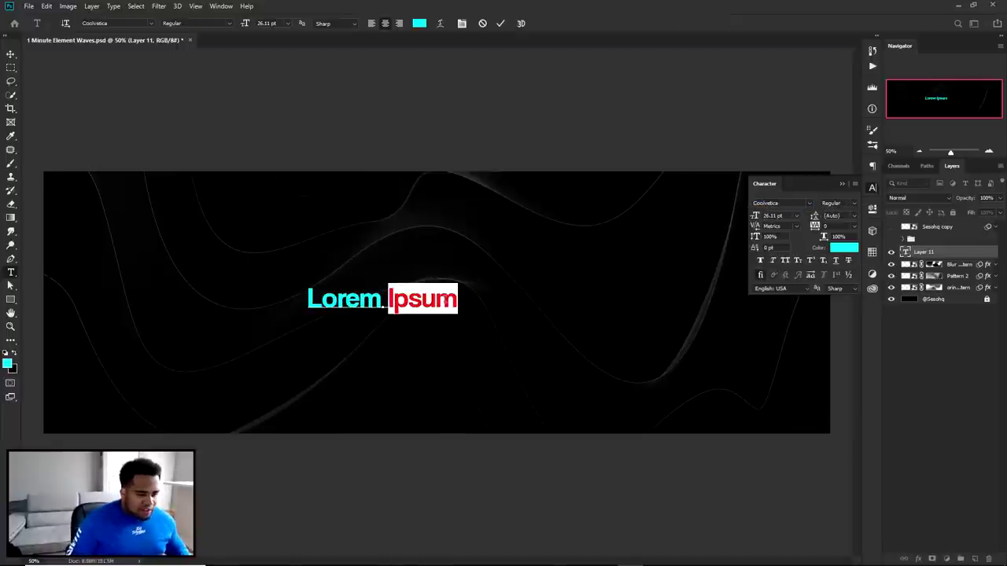
triple_click(446, 302)
text(el)
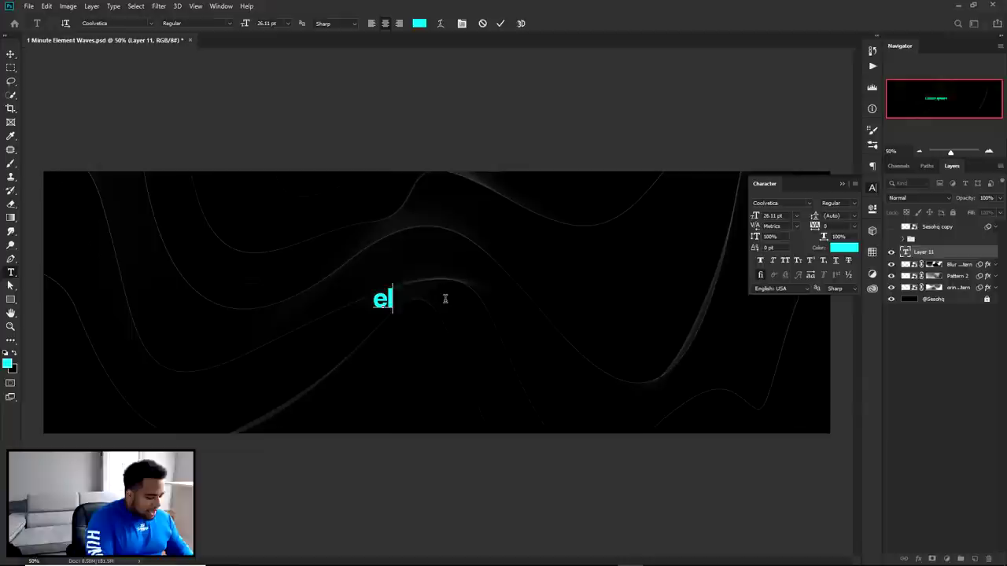
text(ement waves/)
key(BackSpace)
text(.)
Color the entire "element waves." title white, ffffff, and commit the text
key(ctrl+a)
click(844, 247)
text(ffffff)
click(804, 169)
key(ctrl+Return)
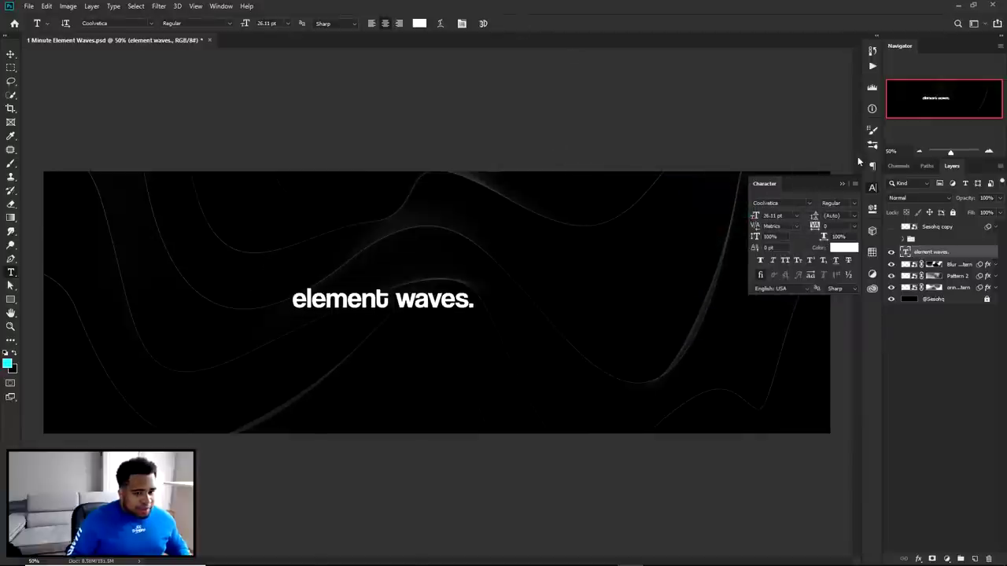
Close the character settings and move the "element waves." title to the center of the banner
click(871, 187)
key(v)
drag(458, 302, 513, 307)
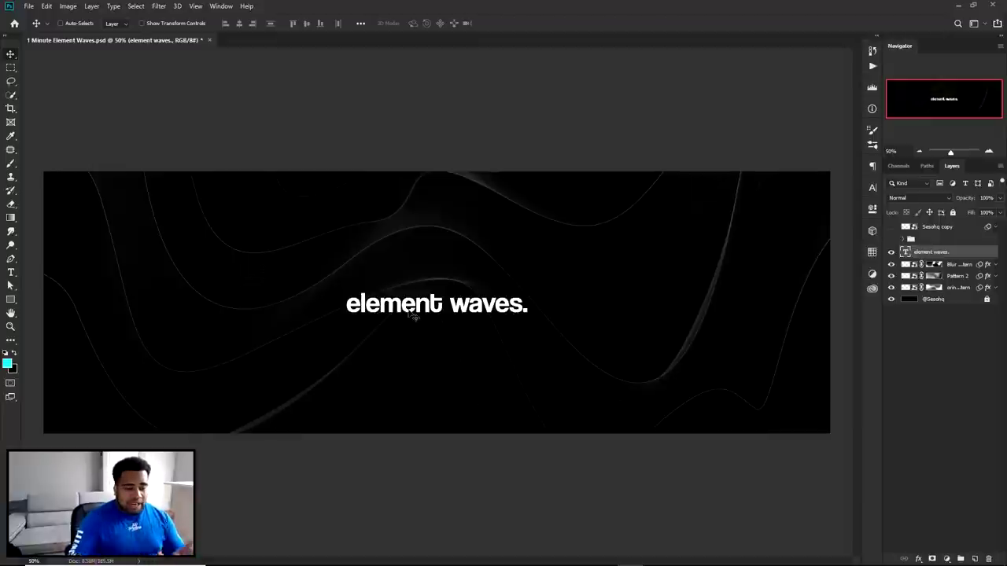
Duplicate the "element waves." text layer, hide the original, and rasterize the copy
drag(414, 314, 416, 319)
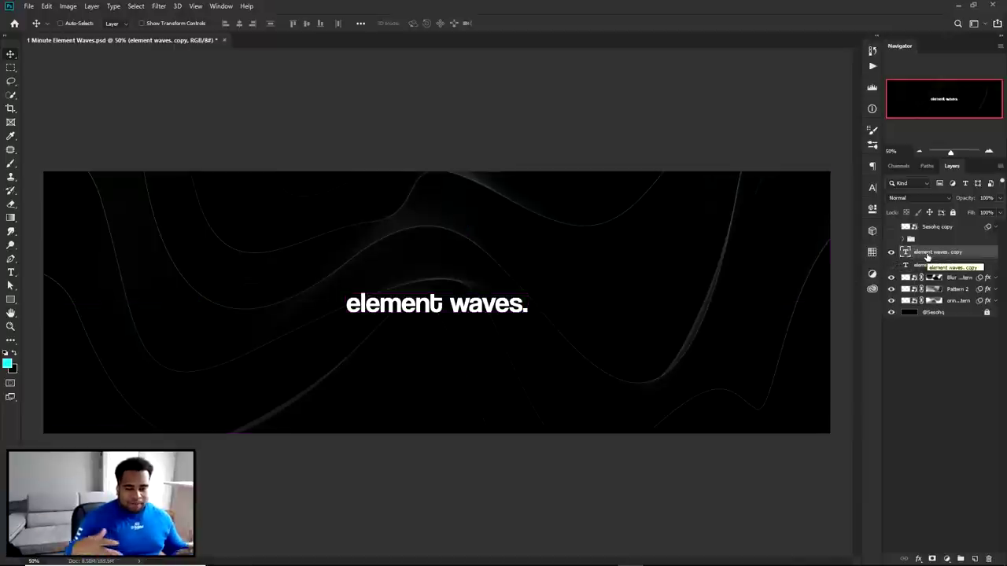
right_click(927, 257)
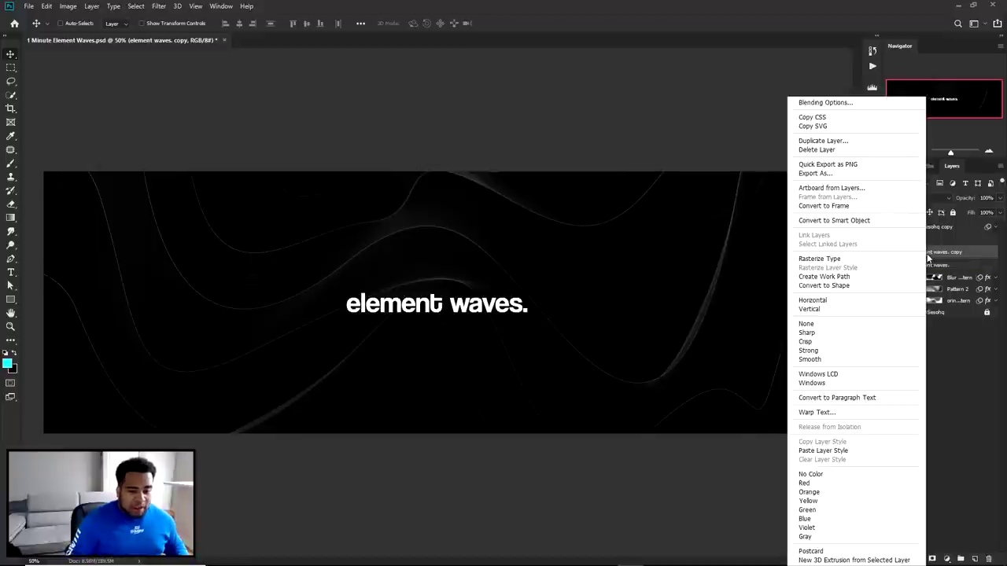
click(844, 262)
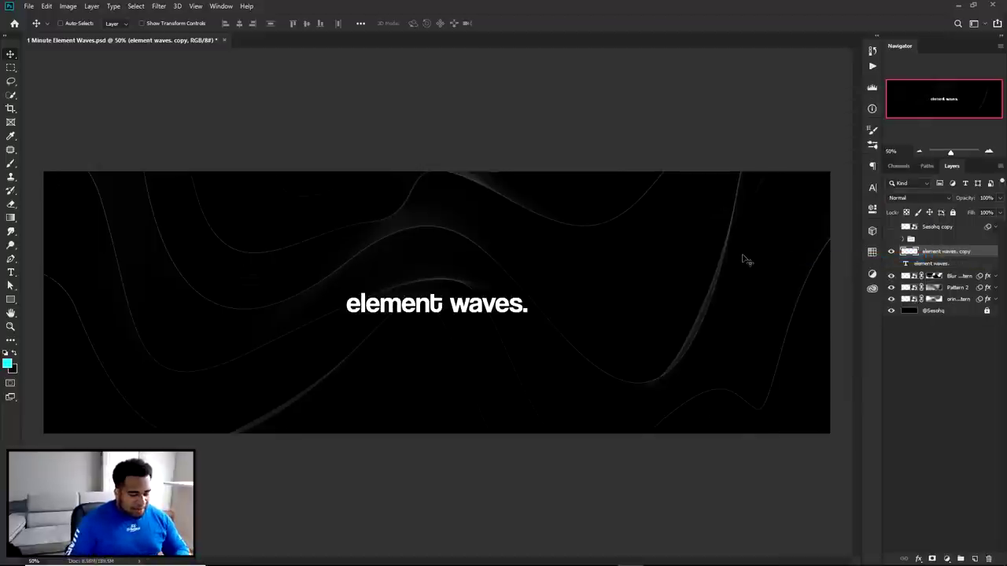
Draw a straight diagonal Pen path across the "m" of "element", extending below and above the title
key(p)
scroll(353, 342, up, 3)
click(400, 350)
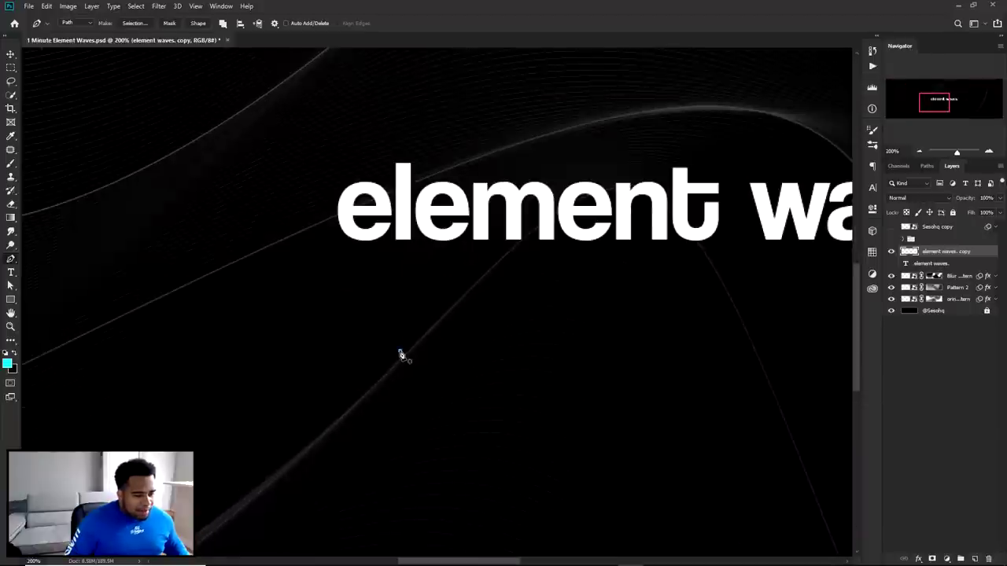
click(650, 64)
drag(650, 64, 629, 87)
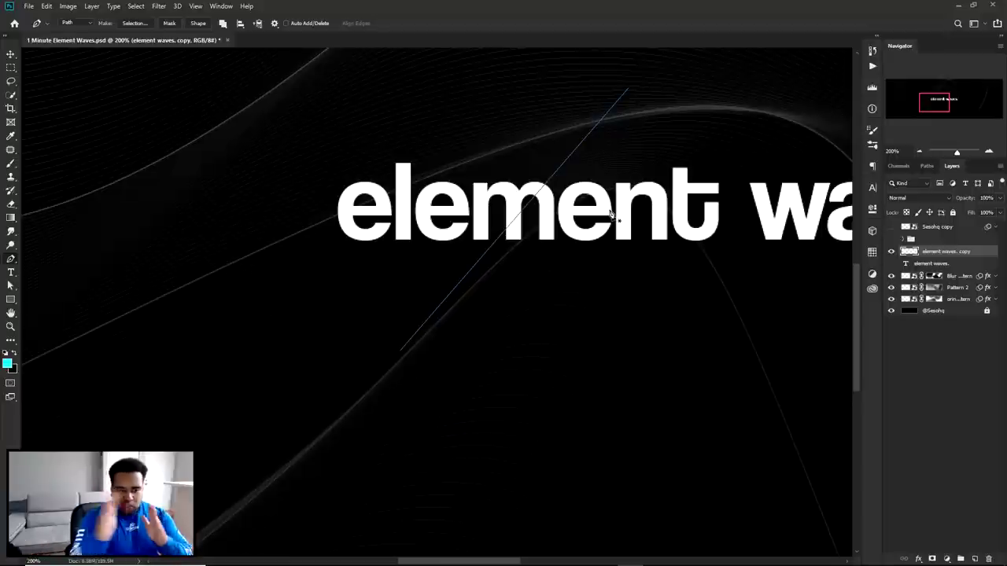
drag(600, 240, 511, 250)
click(570, 250)
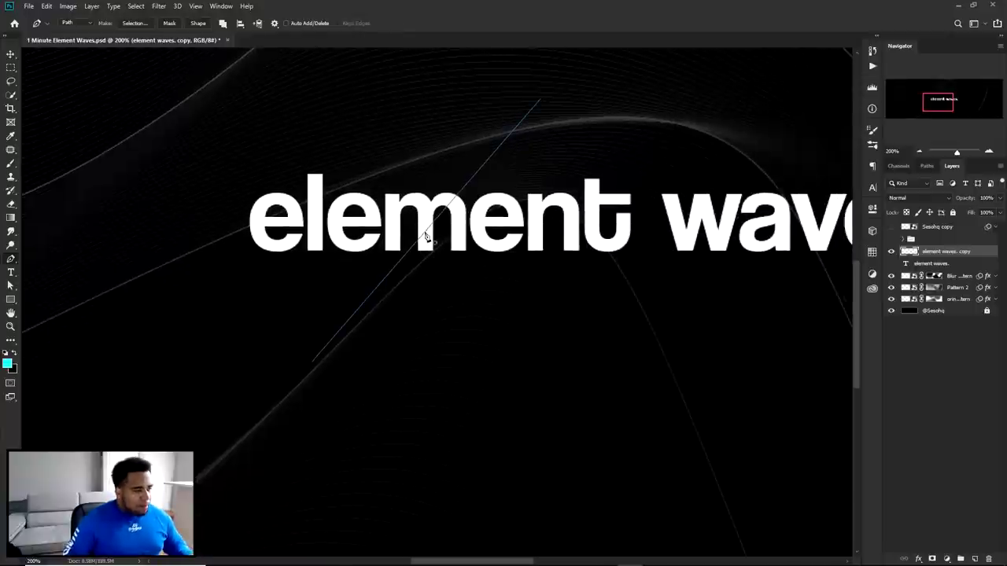
Set up the Brush tool with a round 2 px tip at 100% hardness
key(b)
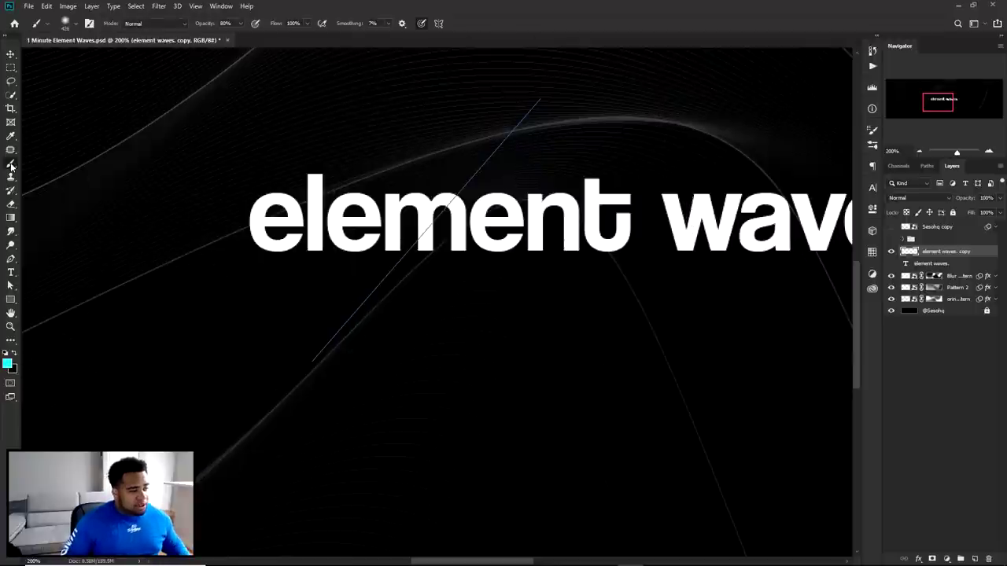
right_click(528, 161)
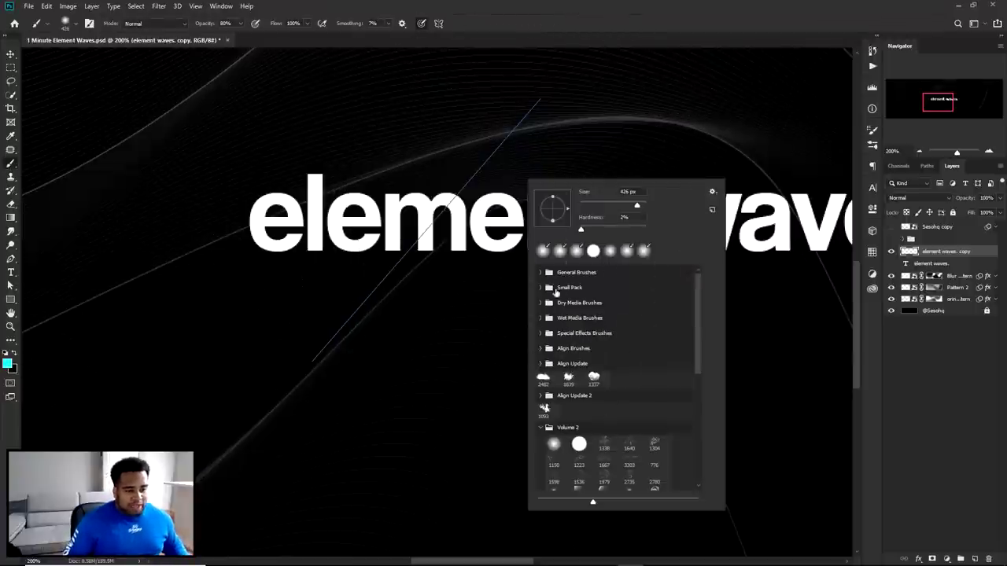
drag(640, 195, 549, 201)
text(2)
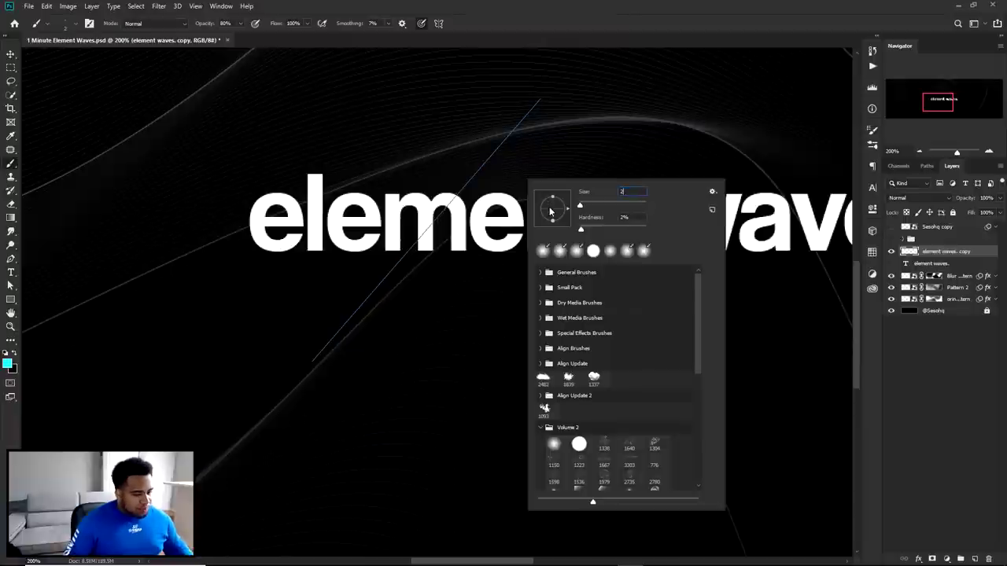
click(594, 251)
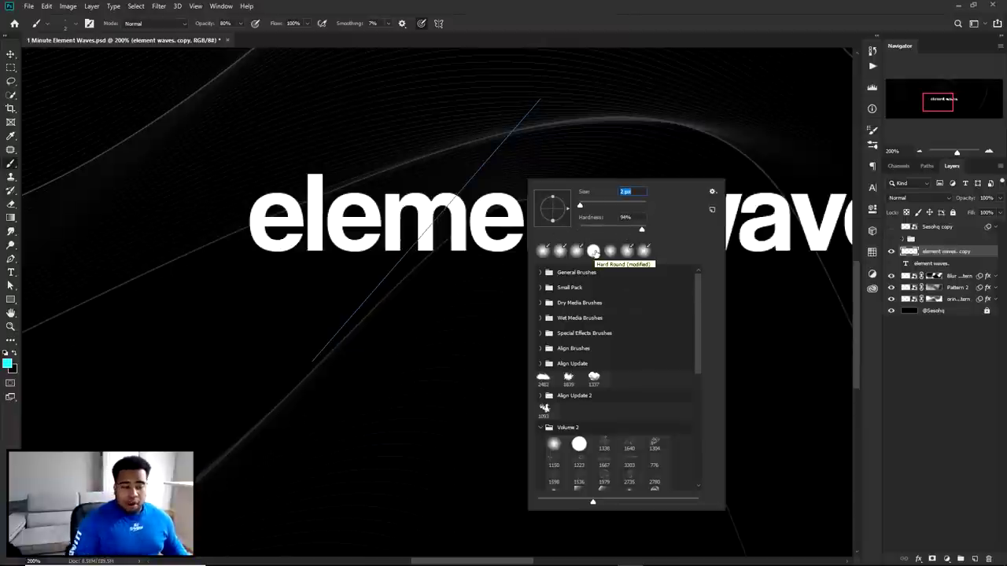
click(610, 253)
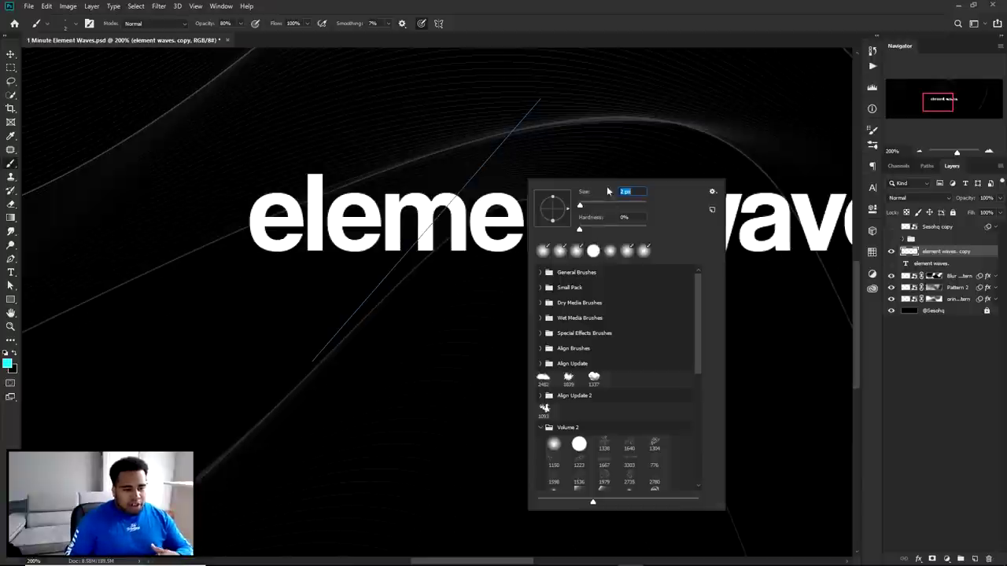
key(Tab)
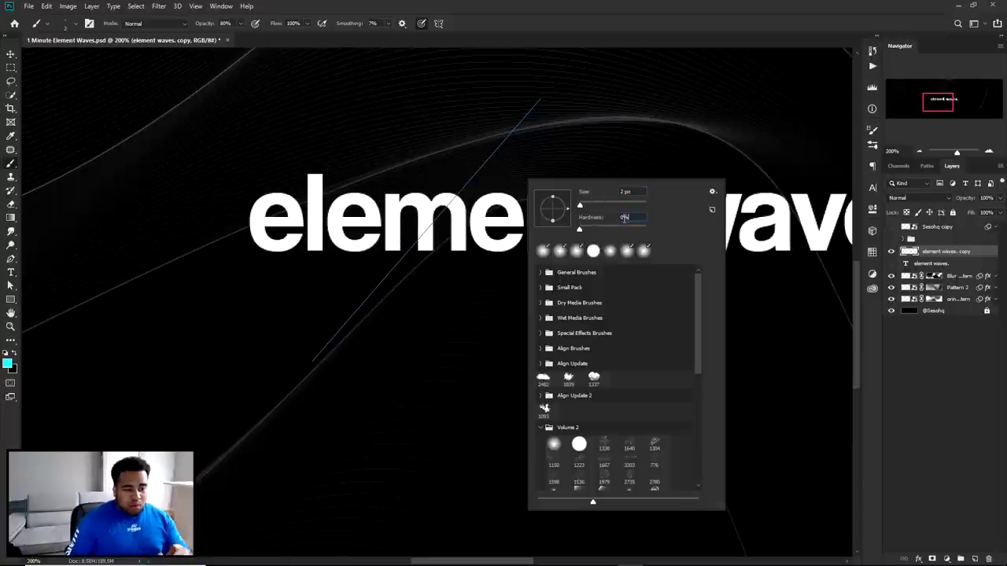
text(100)
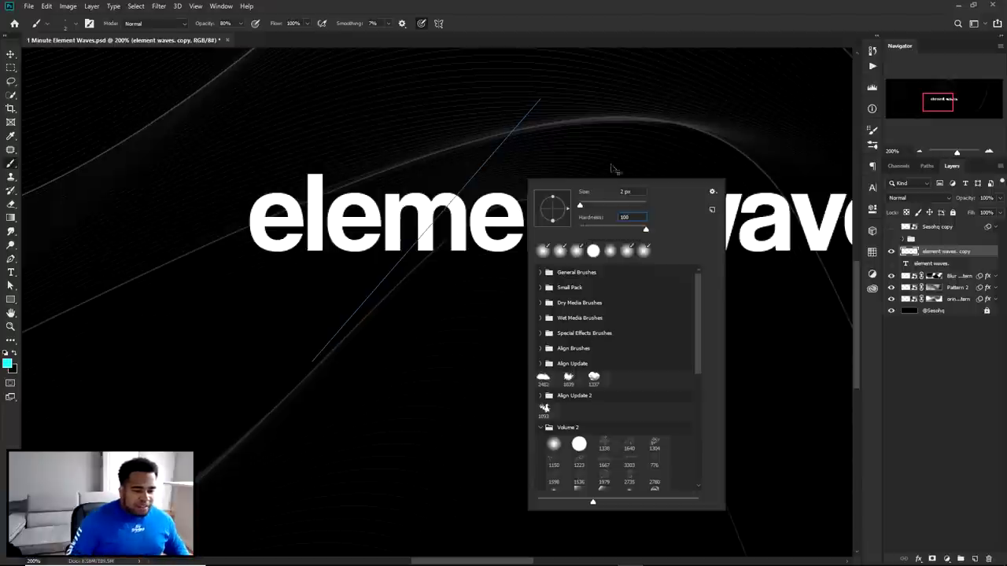
key(Return)
shift+click(313, 362)
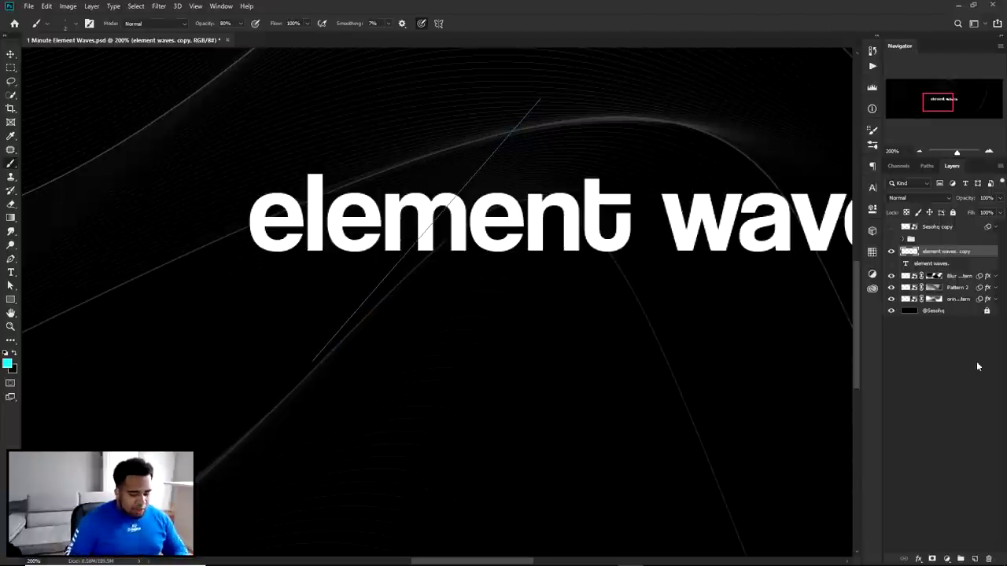
Stroke the diagonal path on a new layer above the title copy, using the Brush with Simulate Pressure off
click(976, 559)
key(p)
right_click(558, 120)
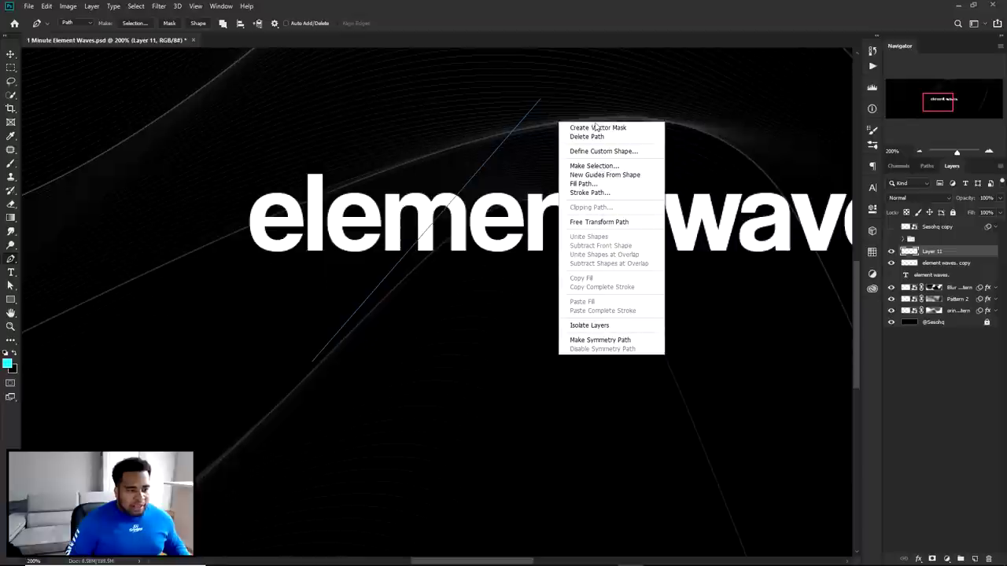
click(586, 193)
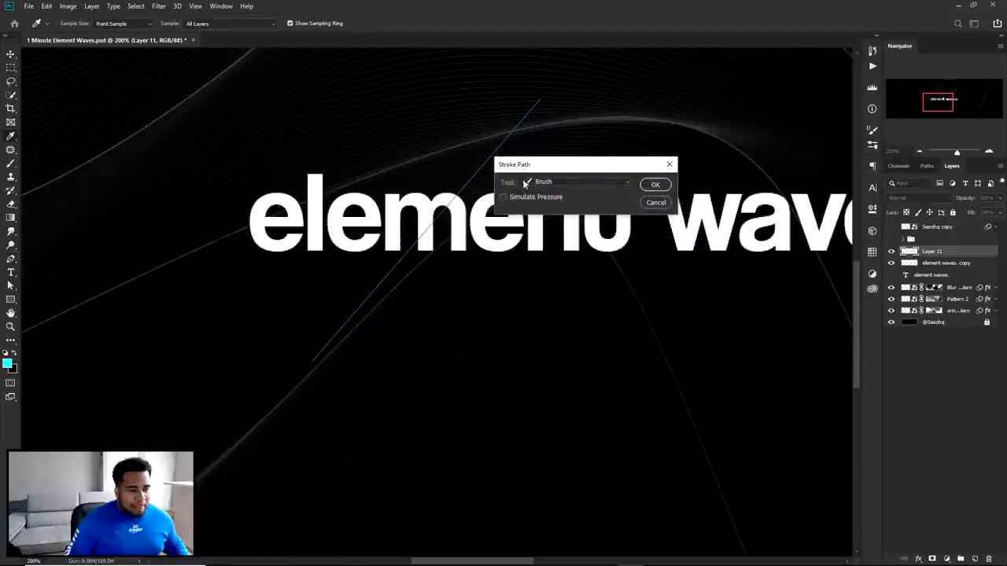
click(554, 183)
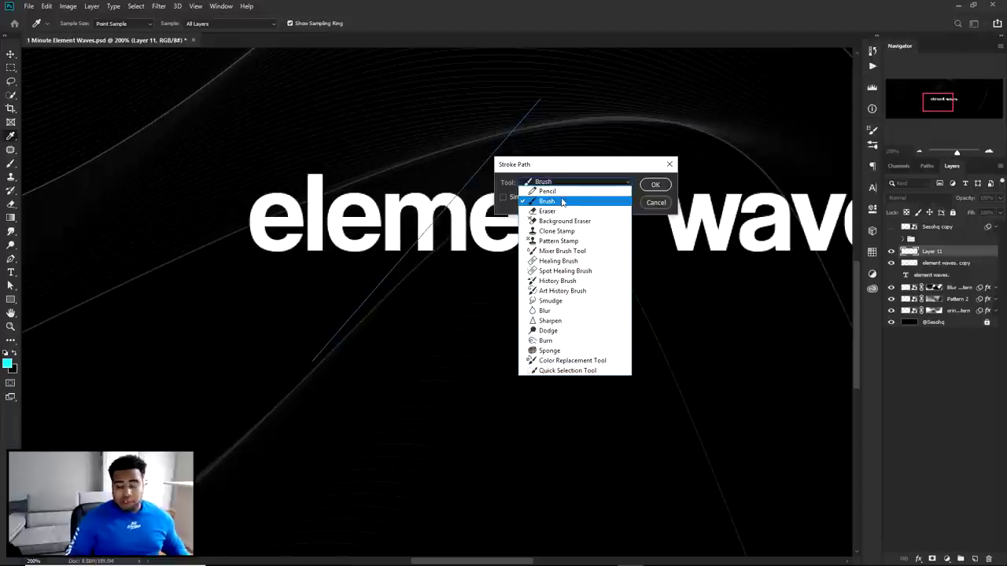
click(561, 202)
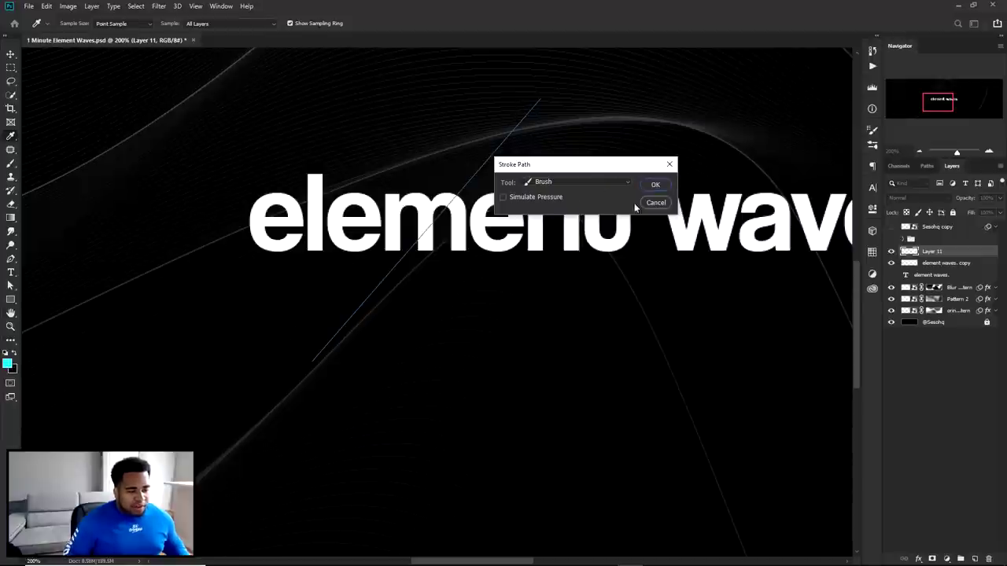
click(656, 187)
right_click(563, 167)
click(601, 183)
drag(518, 183, 689, 267)
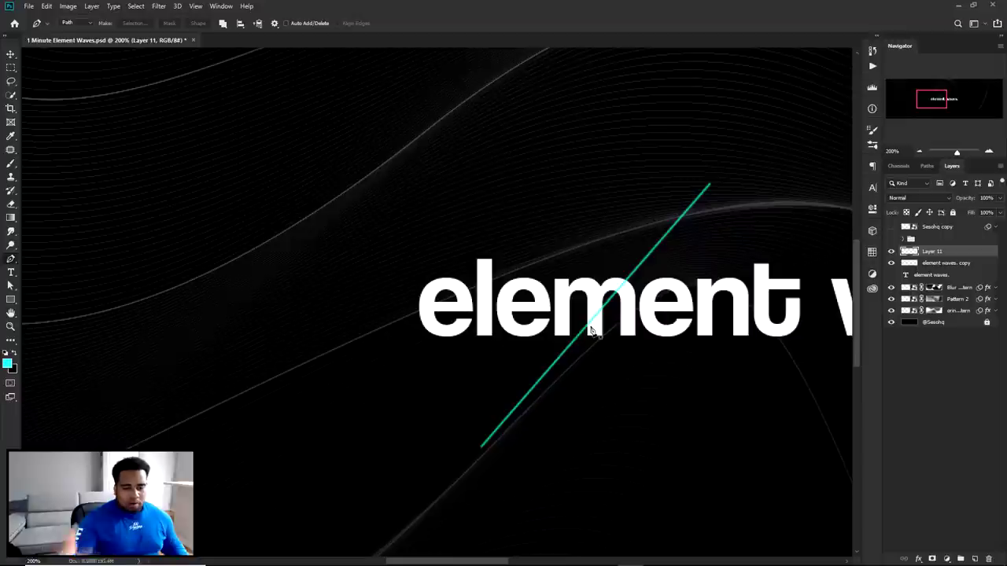
key(ctrl+z)
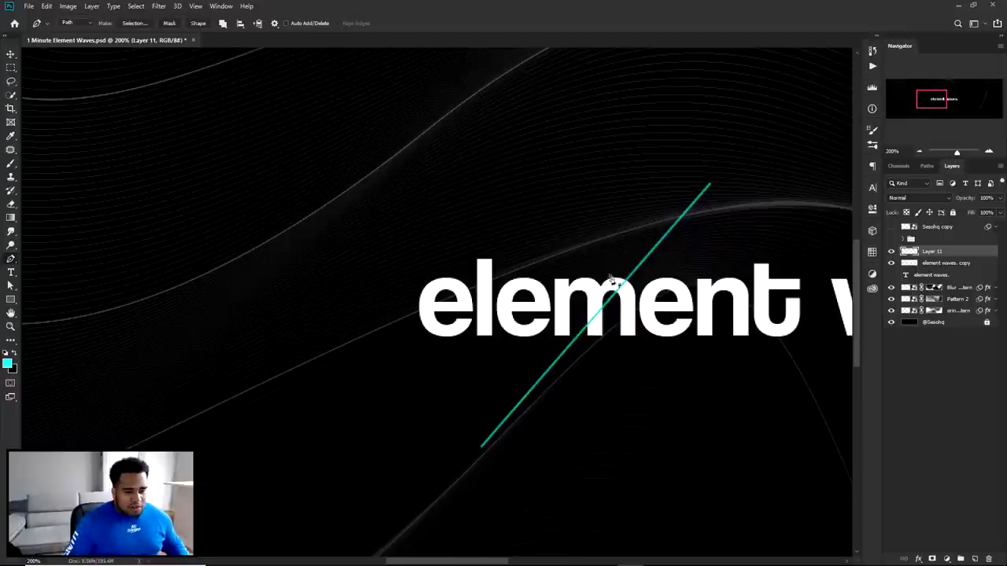
Extend the diagonal path into a closed four-sided shape enclosing the "ele" part of the title up to the stroked line
click(710, 184)
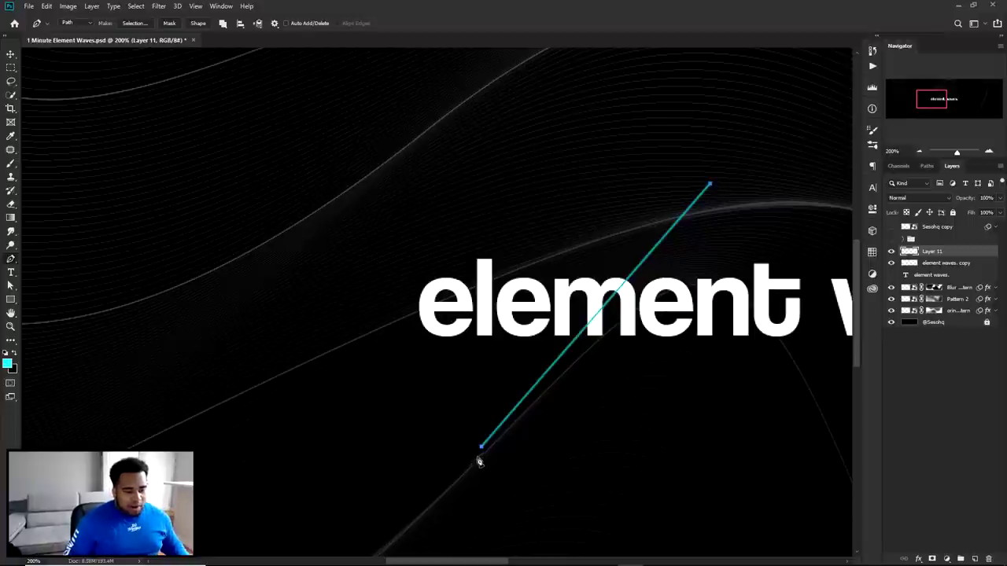
click(272, 198)
click(306, 465)
click(480, 446)
Turn the closed path around "ele" into an anti-aliased selection with 0 px feather, with the rasterized title copy as the active layer
click(942, 264)
click(891, 263)
click(891, 262)
click(891, 262)
click(891, 263)
click(891, 263)
click(891, 263)
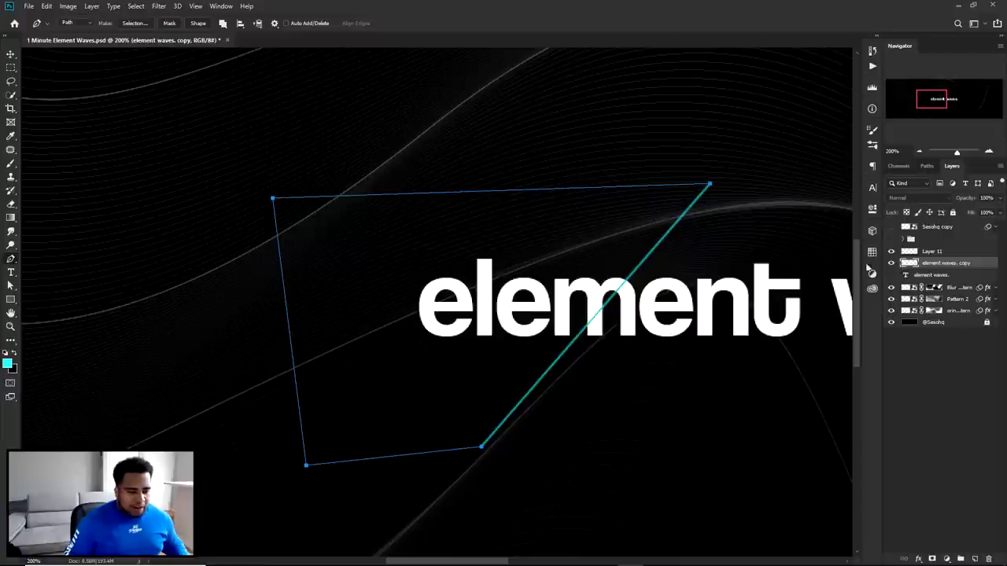
right_click(555, 154)
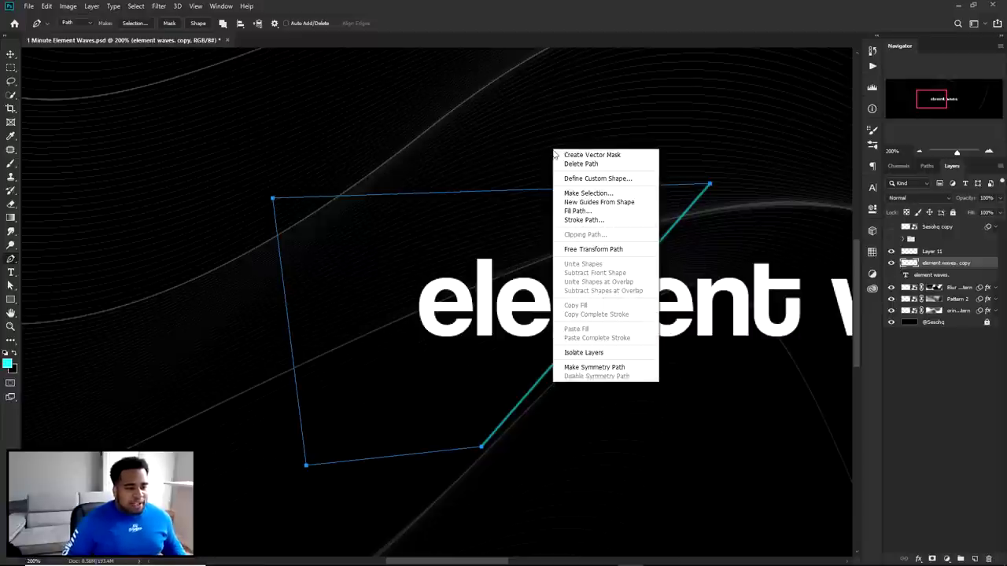
click(583, 195)
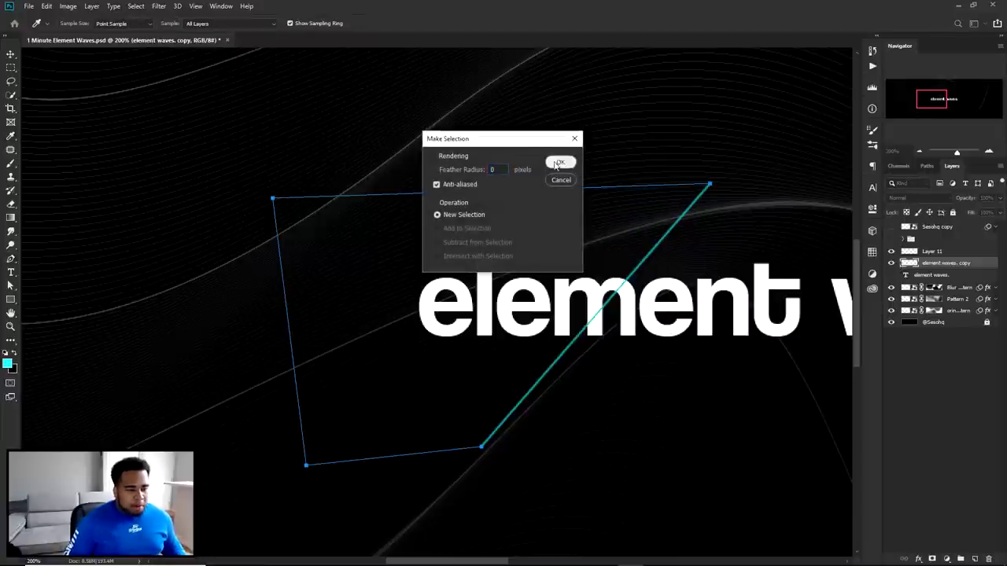
click(559, 161)
Cut the selected part of the title copy onto its own layer with Layer Via Cut
click(11, 69)
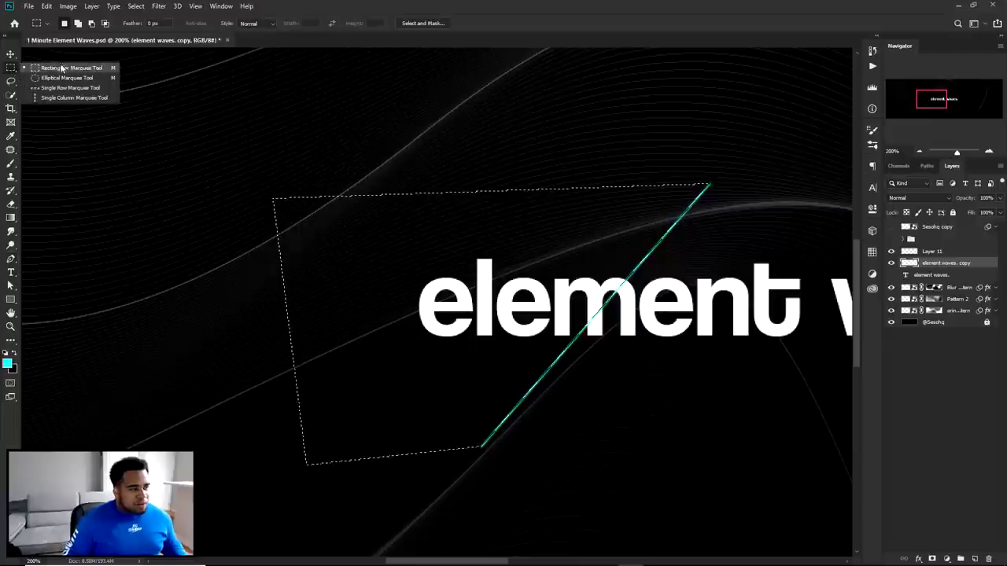
click(73, 69)
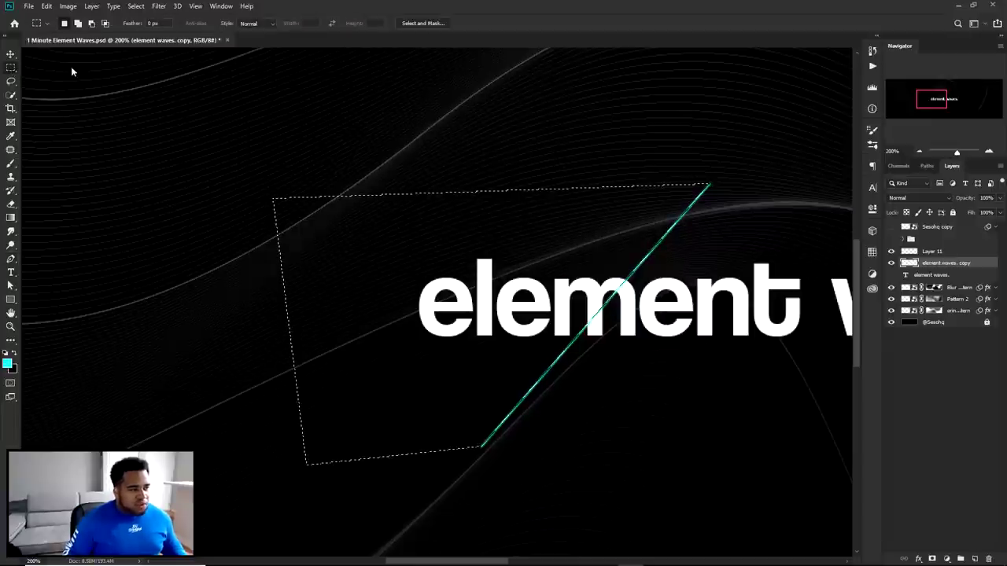
right_click(456, 210)
click(507, 289)
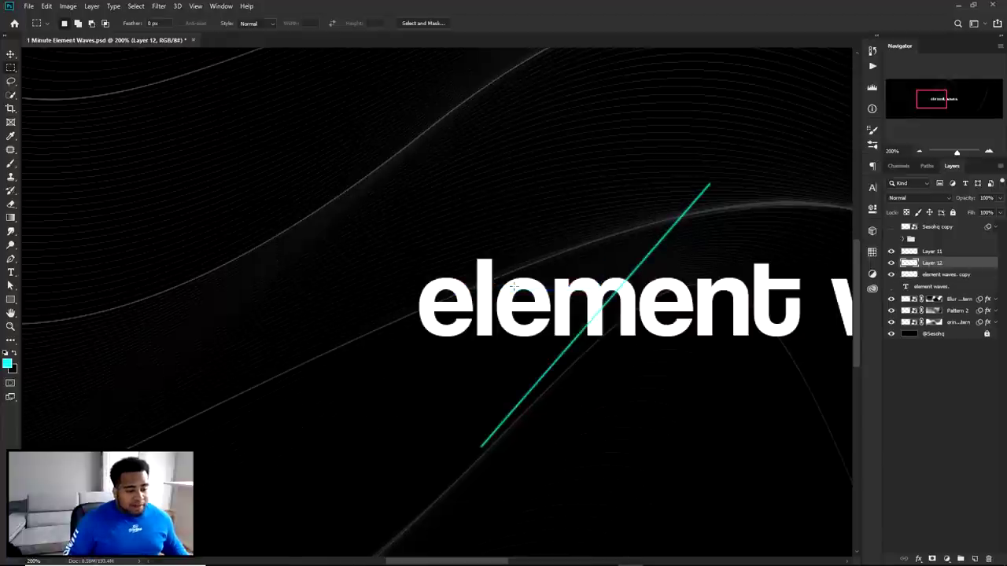
Rename the cut-out layer as "Elem" and check the split by toggling the visibility of both title parts
key(v)
double_click(945, 275)
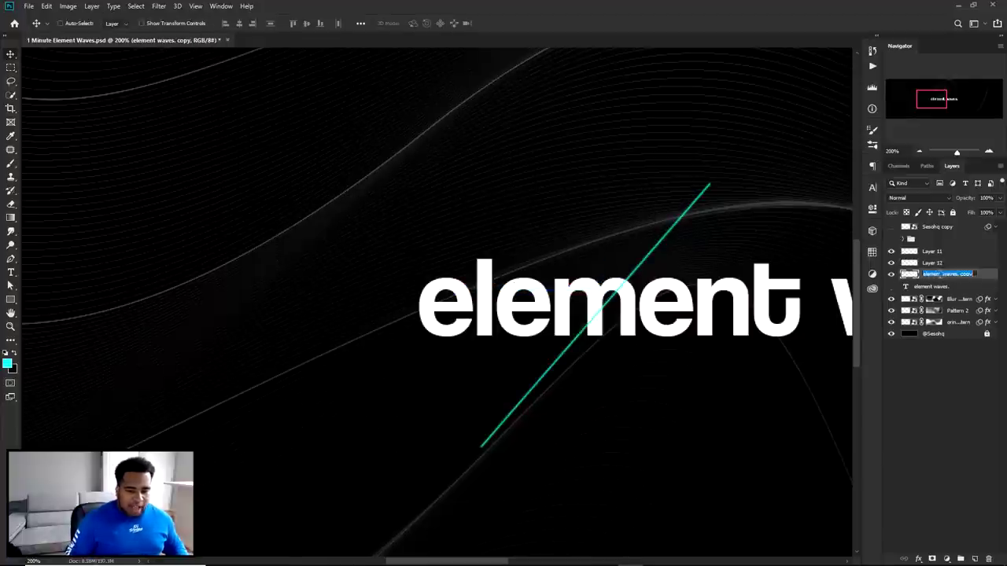
double_click(936, 263)
text(Elem)
key(Return)
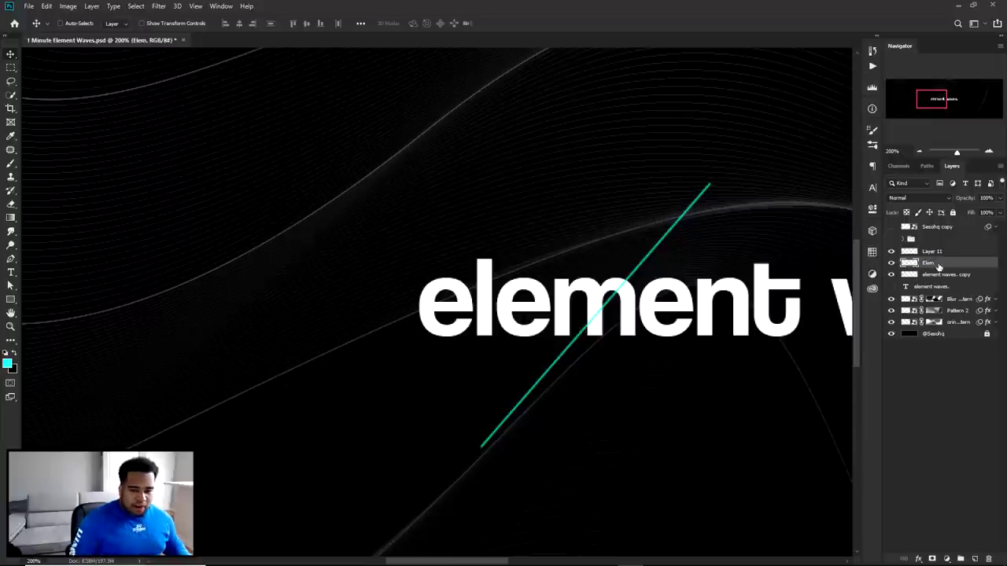
click(891, 263)
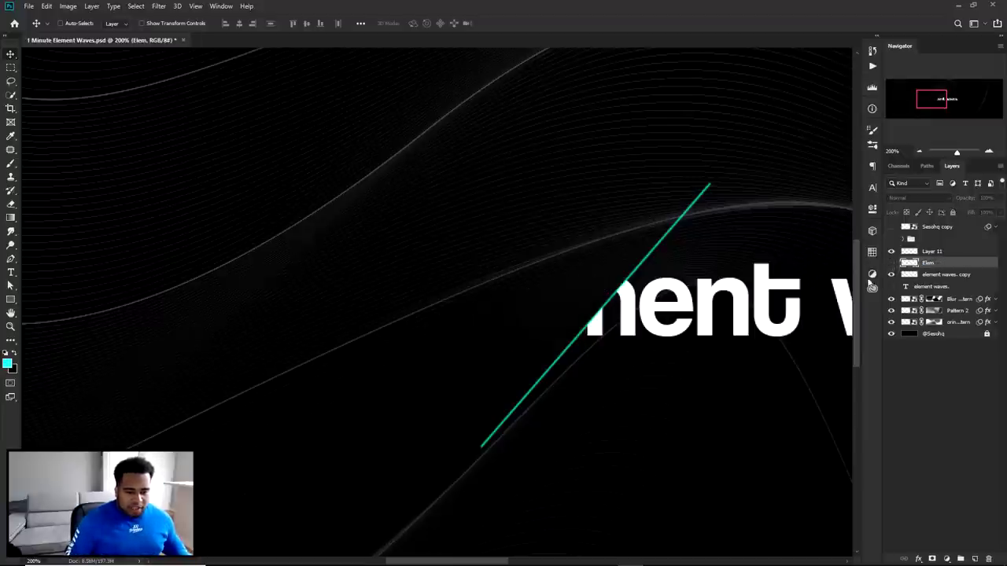
drag(801, 304, 657, 299)
click(891, 276)
click(890, 275)
click(891, 264)
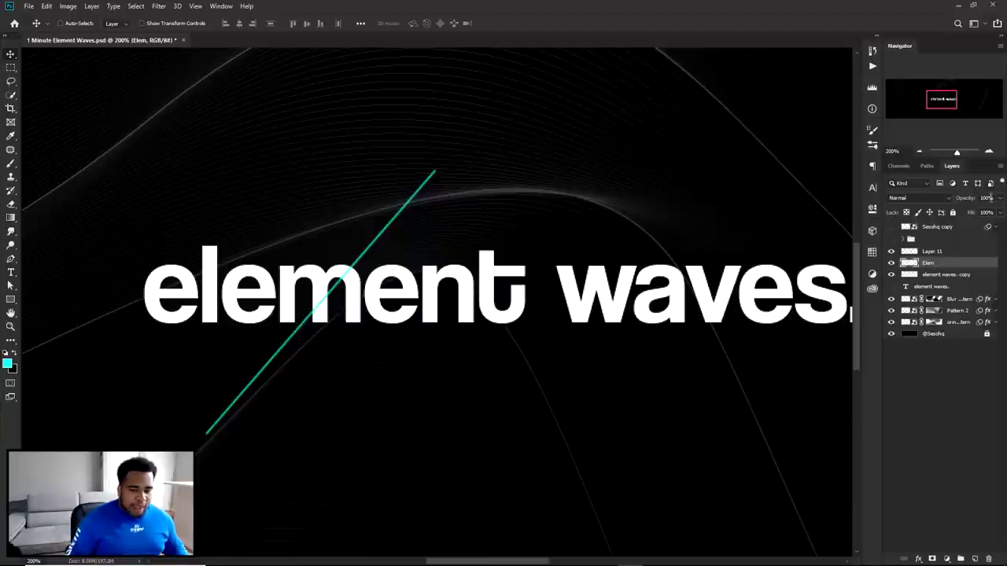
Lower the opacity of the Elem layer to 21%
click(987, 197)
key(shift+Down)
key(shift+Down)
key(shift+Down)
key(shift+Down)
key(shift+Down)
key(shift+Down)
key(shift+Down)
key(shift+Down)
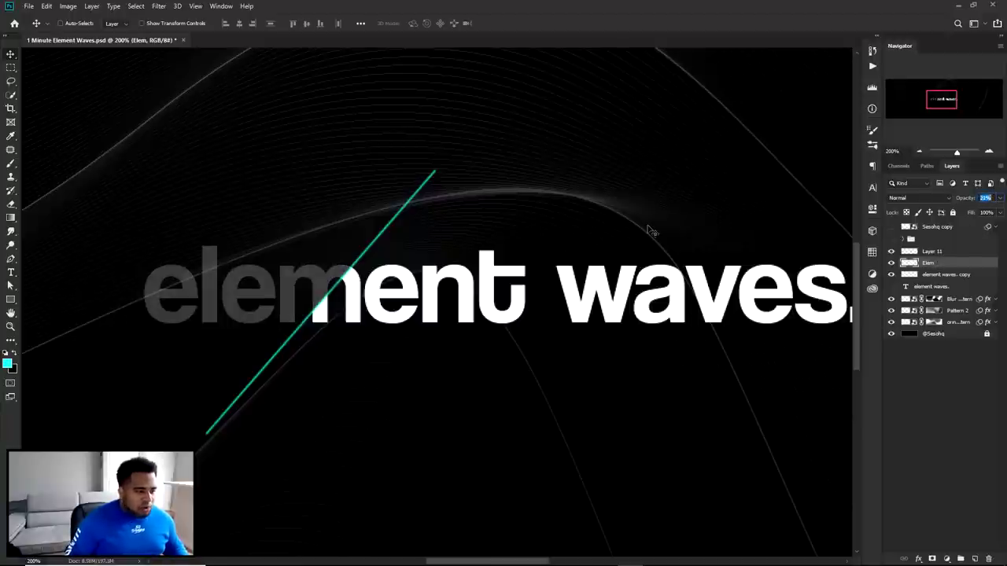
scroll(611, 279, down, 2)
scroll(611, 279, down, 4)
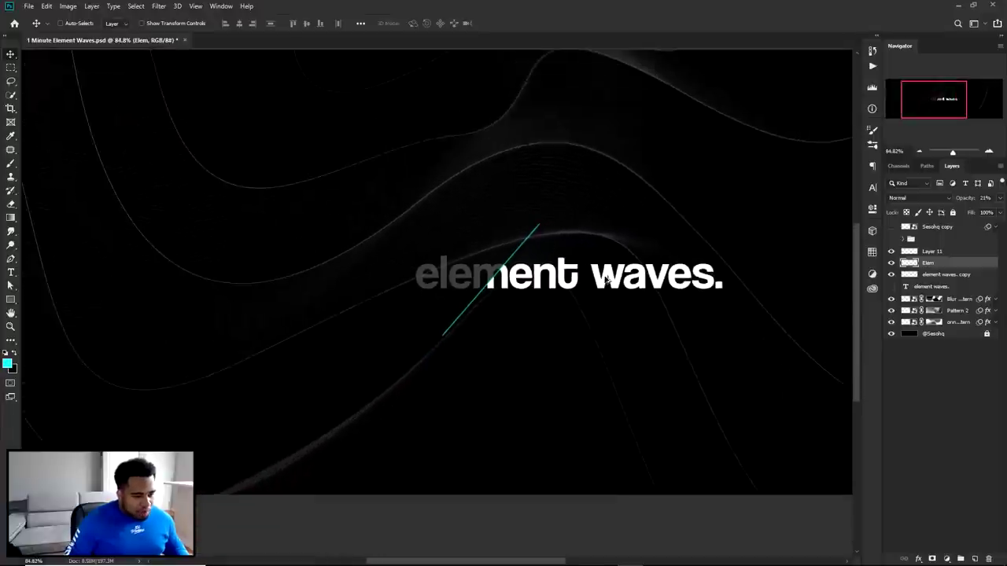
scroll(574, 288, up, 4)
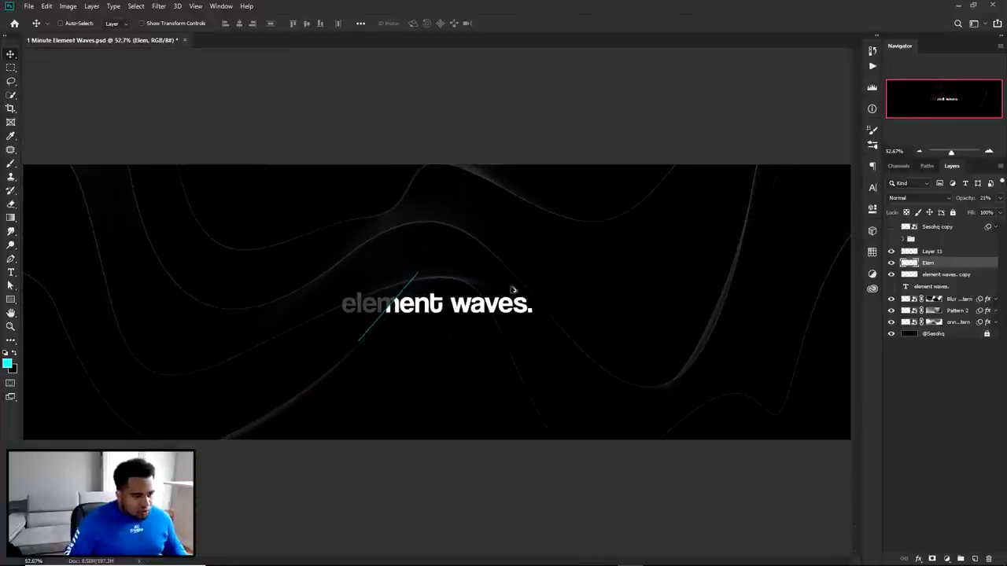
Shorten the teal diagonal line by erasing both of its ends with an enlarged Eraser, so it extends only slightly past the title
click(891, 251)
click(891, 250)
click(891, 251)
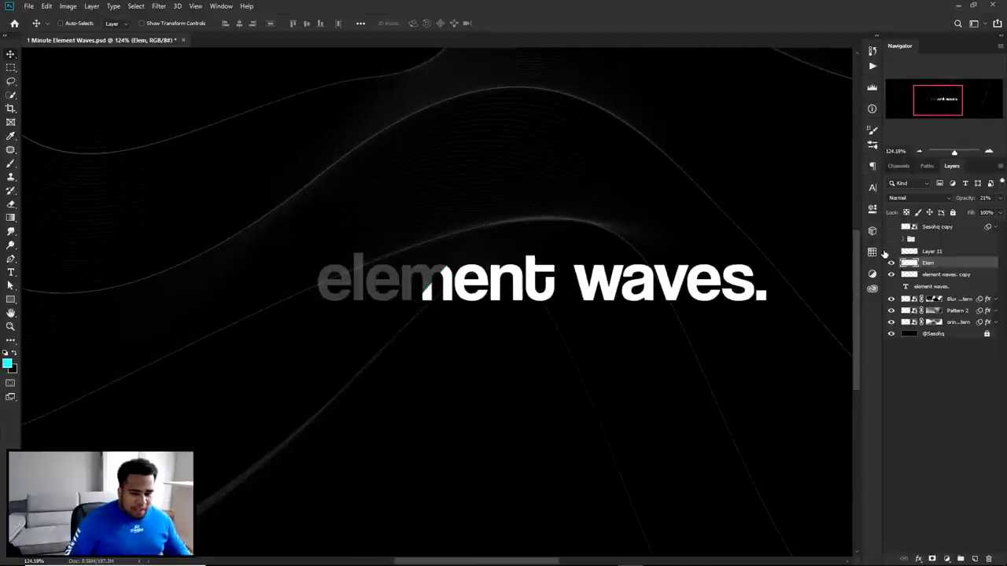
click(891, 251)
click(932, 250)
key(e)
key(bracketright)
key(bracketright)
key(bracketright)
click(486, 203)
drag(461, 207, 496, 220)
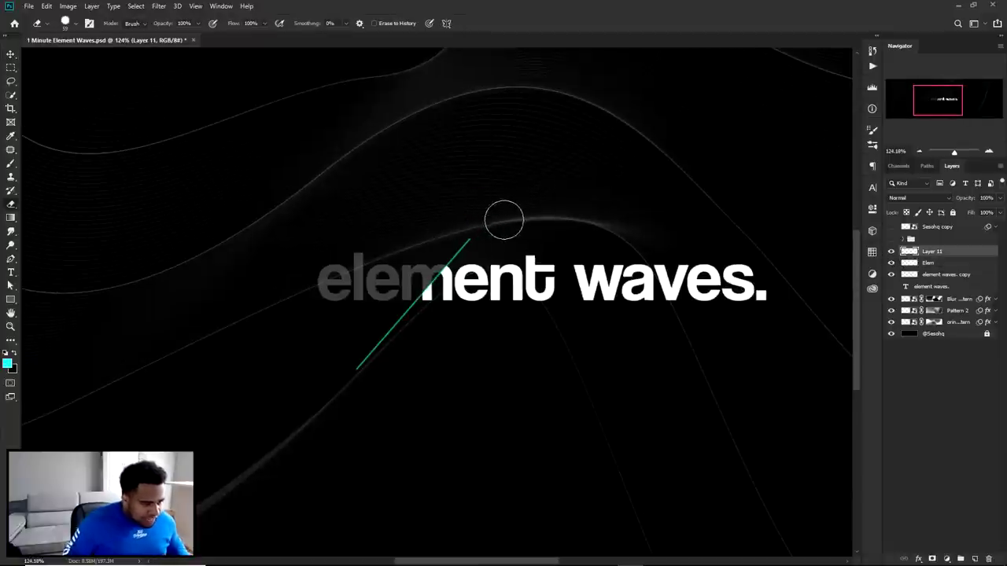
key(ctrl+z)
click(464, 208)
mouse_move(419, 351)
mouse_down()
mouse_move(379, 375)
mouse_move(427, 353)
mouse_up()
mouse_move(546, 200)
mouse_down()
mouse_move(461, 213)
mouse_move(506, 210)
mouse_move(493, 211)
mouse_up()
key(v)
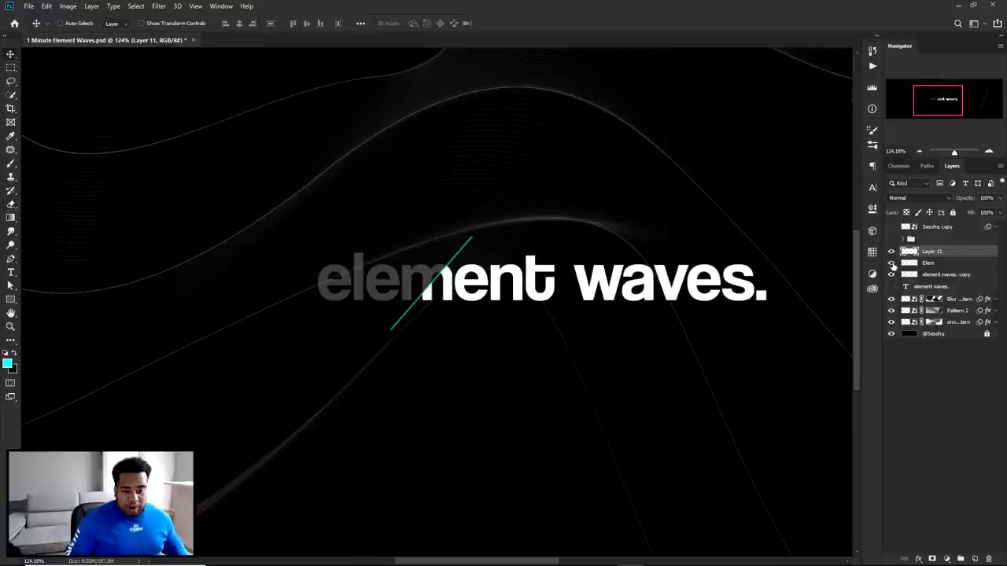
Show the original text layer, move it just below the title and replace its text with "banner tutorial"
click(929, 286)
drag(571, 266, 572, 333)
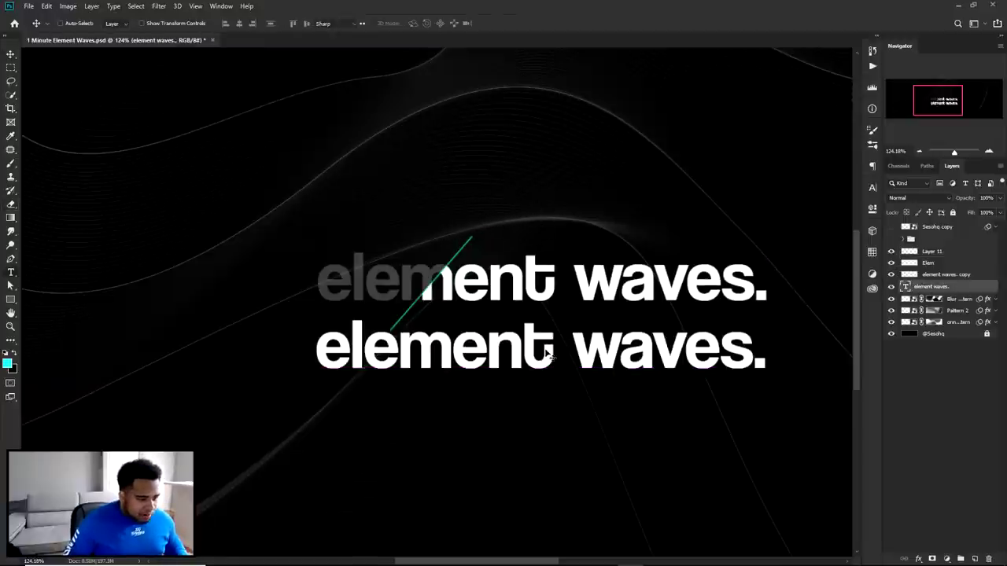
double_click(546, 349)
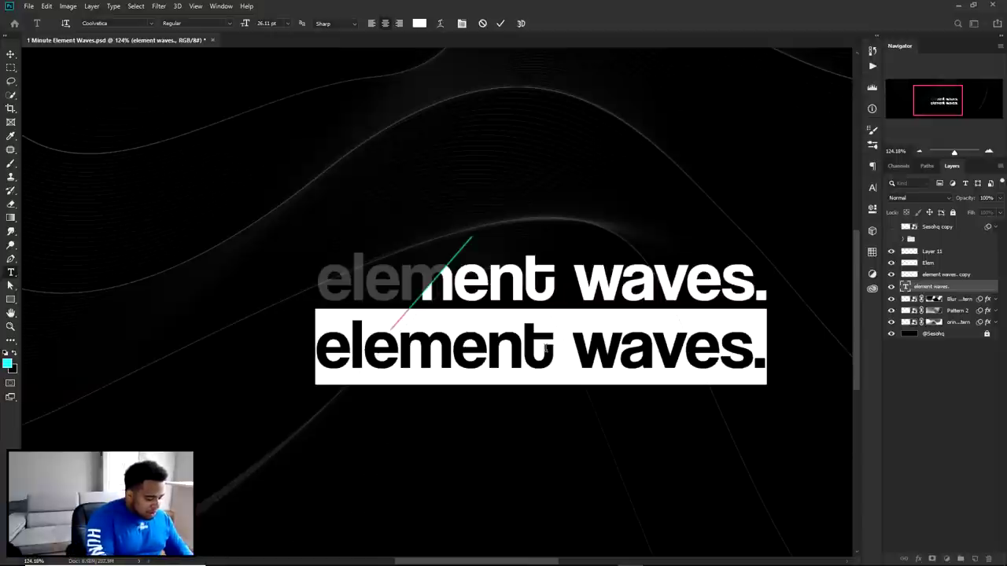
text(banner tutorial)
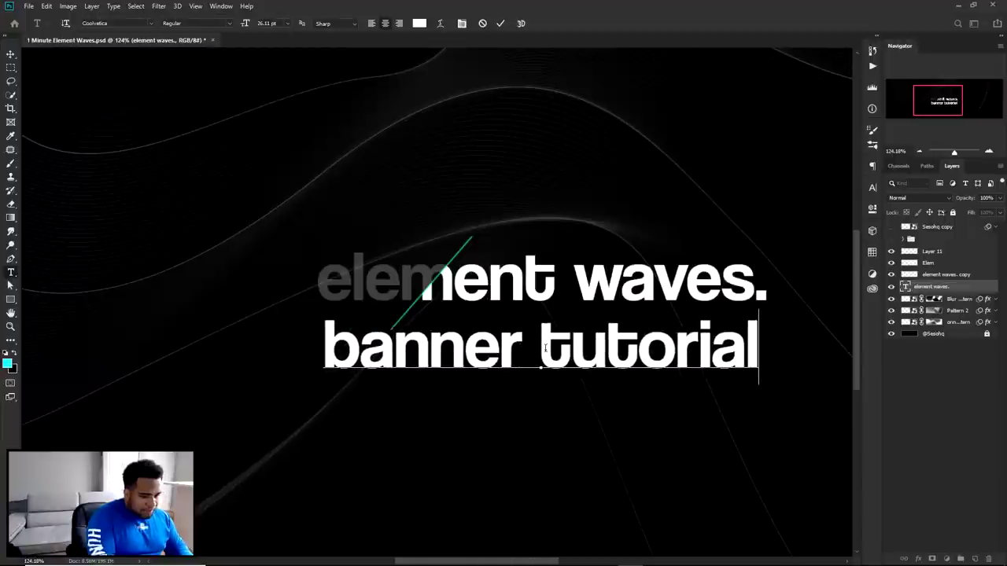
click(501, 23)
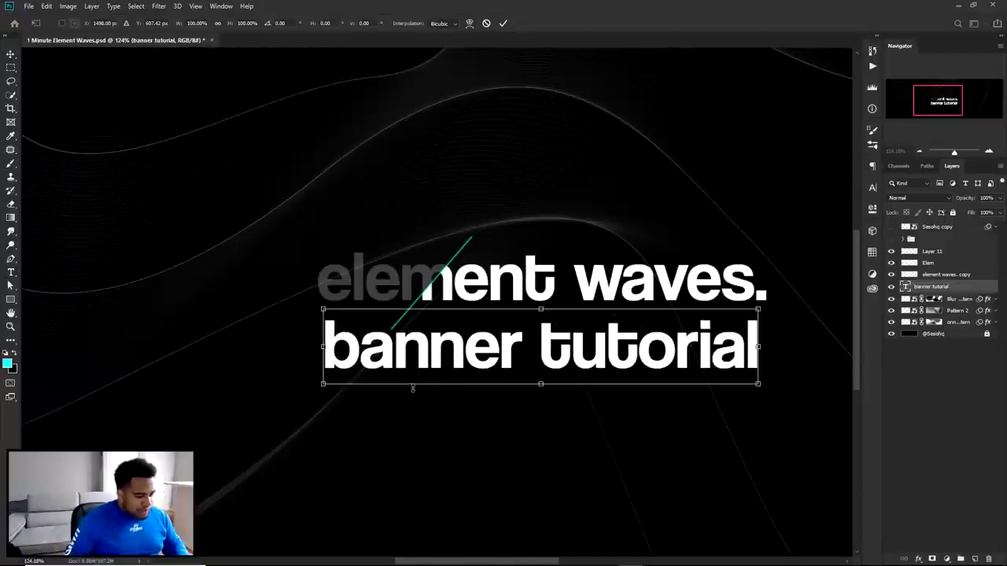
Scale the "banner tutorial" text down to a small subtitle and position it beneath the end of "waves."
drag(324, 387, 668, 307)
key(Return)
drag(741, 324, 742, 330)
scroll(582, 348, down, 1)
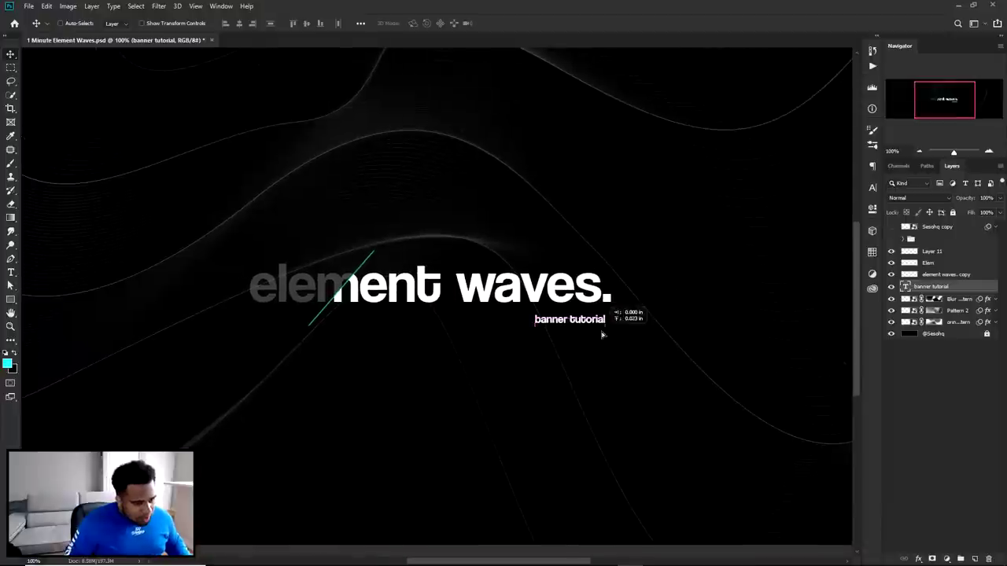
scroll(603, 335, down, 1)
scroll(549, 333, down, 1)
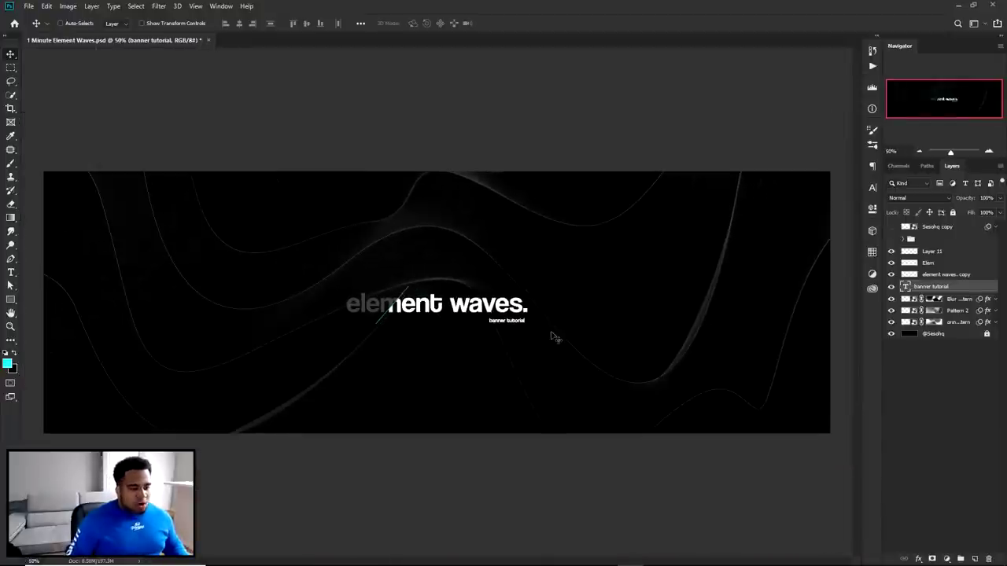
Add a new layer above the diagonal line and marquee-select a full-height strip along the banner's right end
click(925, 250)
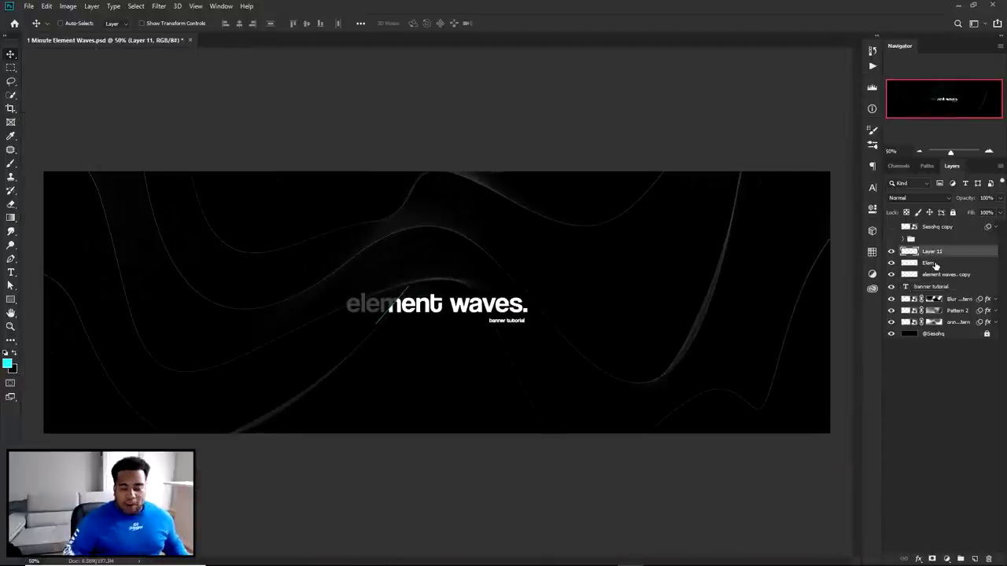
click(974, 558)
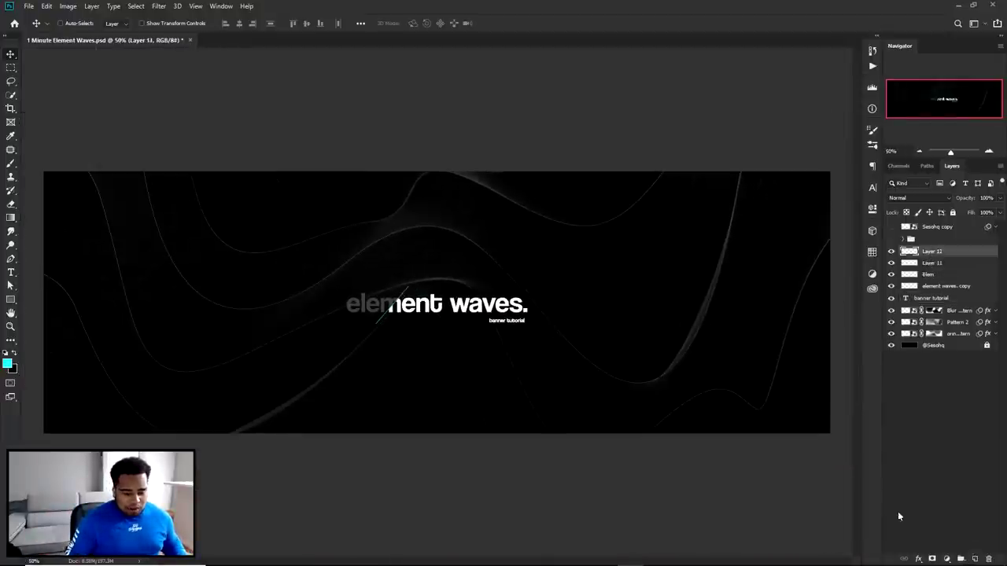
right_click(11, 68)
click(63, 68)
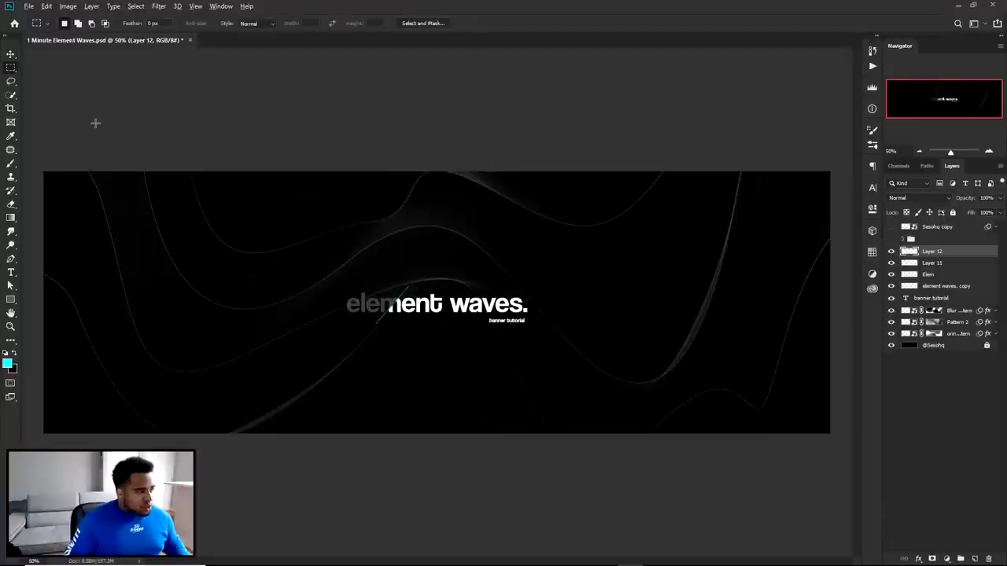
scroll(729, 202, down, 1)
drag(805, 121, 674, 447)
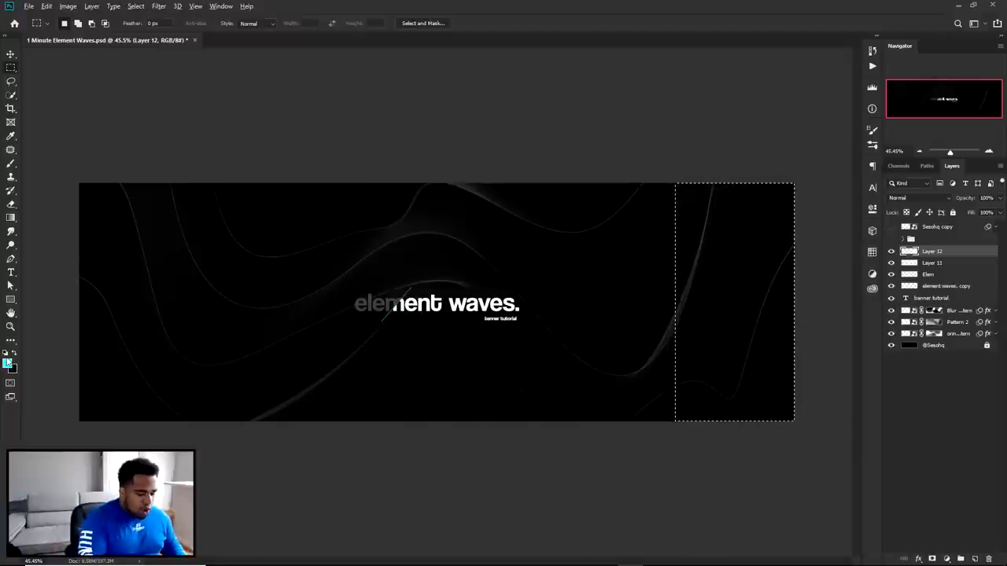
Fill the selected strip with the colour 00f5f5 in Normal mode at 100% opacity and deselect it
key(alt+BackSpace)
key(ctrl+z)
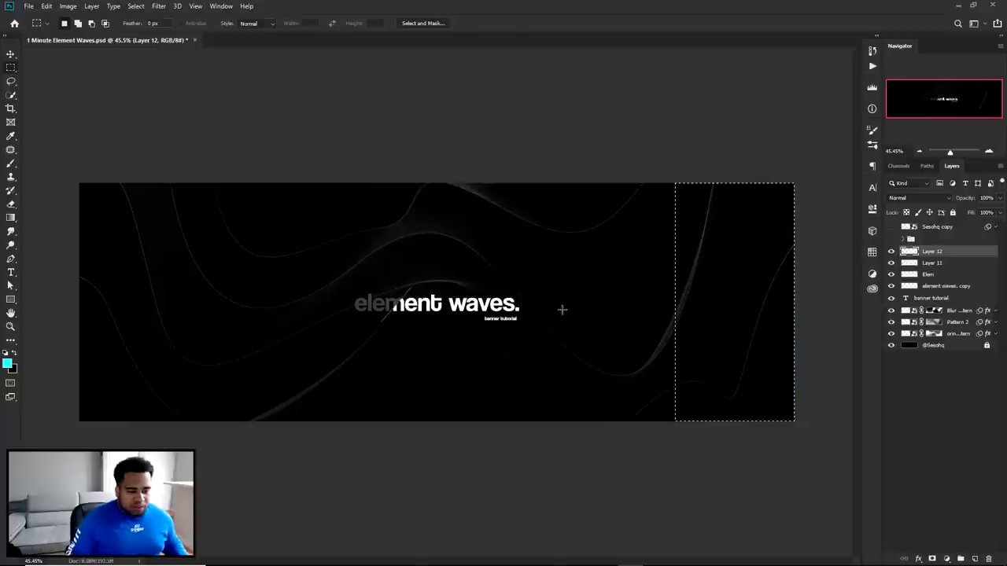
right_click(542, 313)
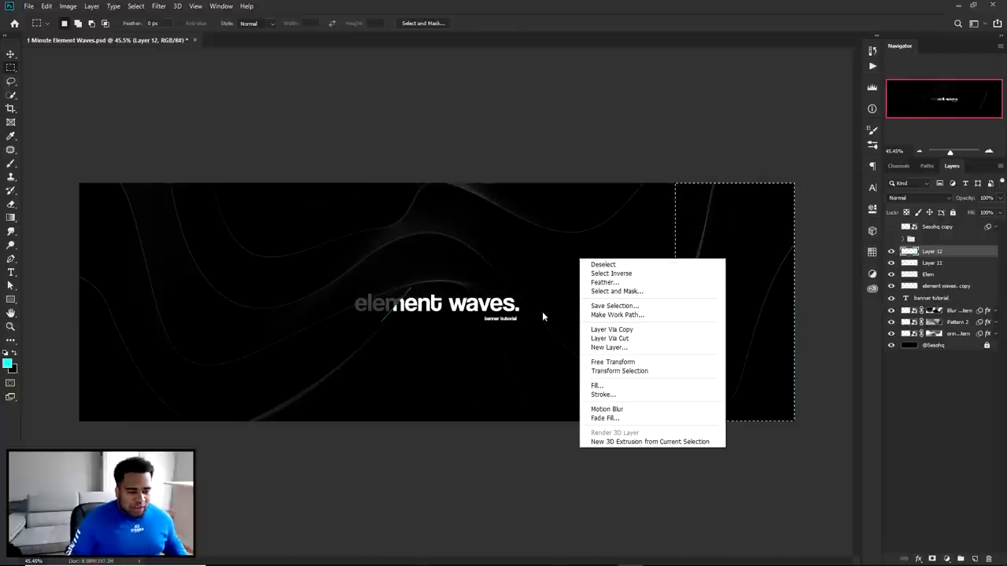
click(600, 386)
click(510, 160)
click(496, 185)
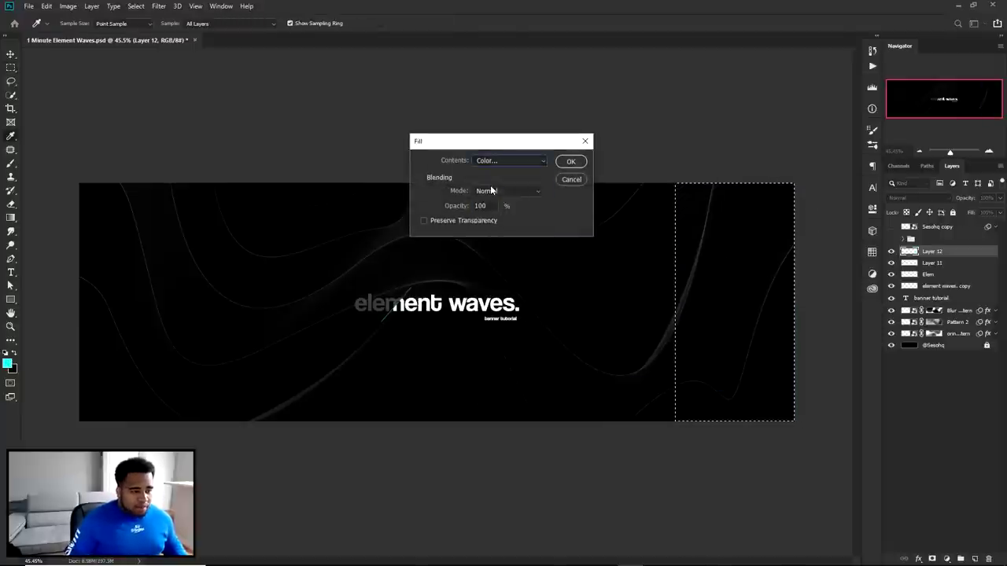
click(6, 362)
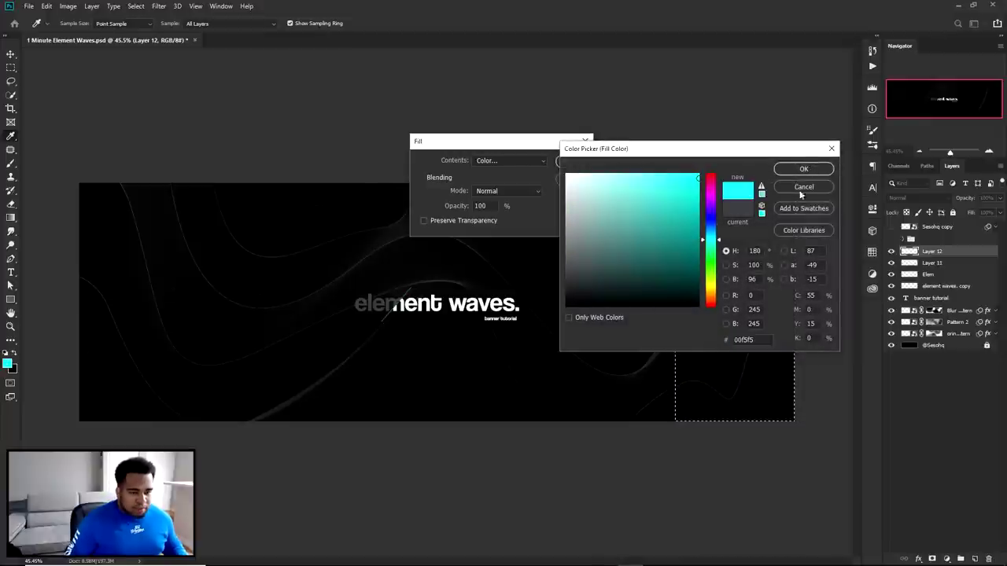
click(762, 339)
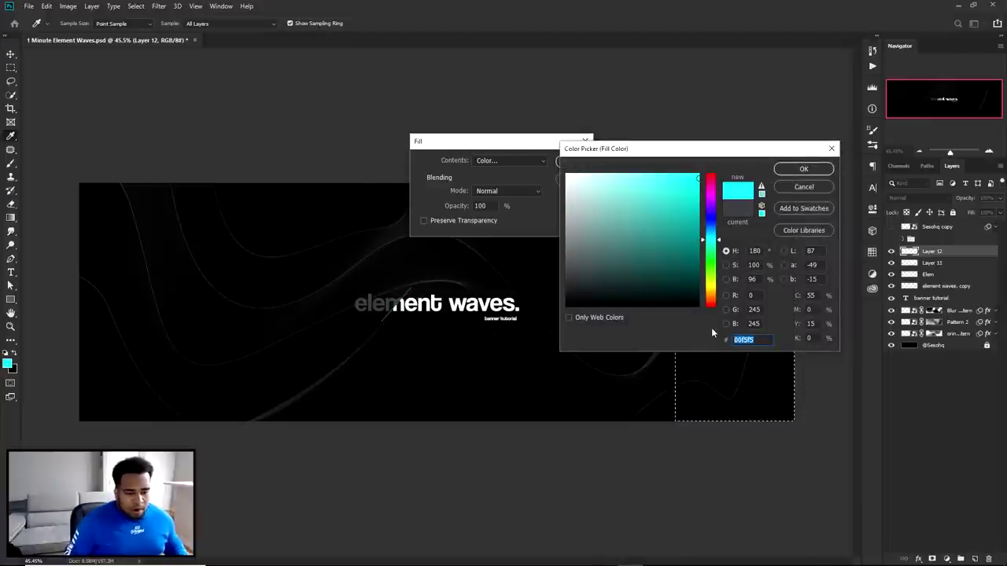
click(803, 170)
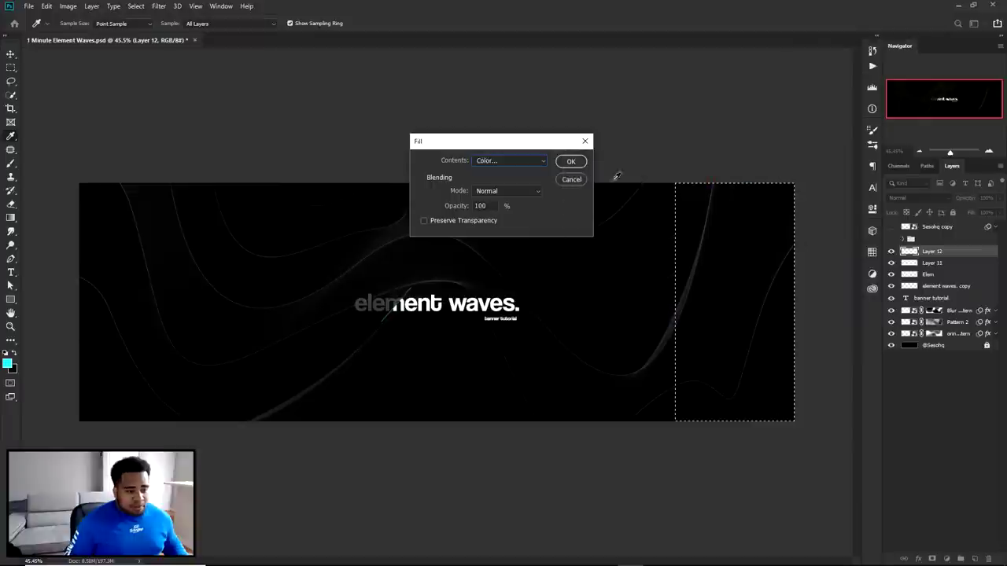
click(573, 162)
right_click(626, 203)
click(653, 209)
Move the cyan strip's layer below the pattern layers, directly above the black background
key(v)
click(892, 251)
click(892, 251)
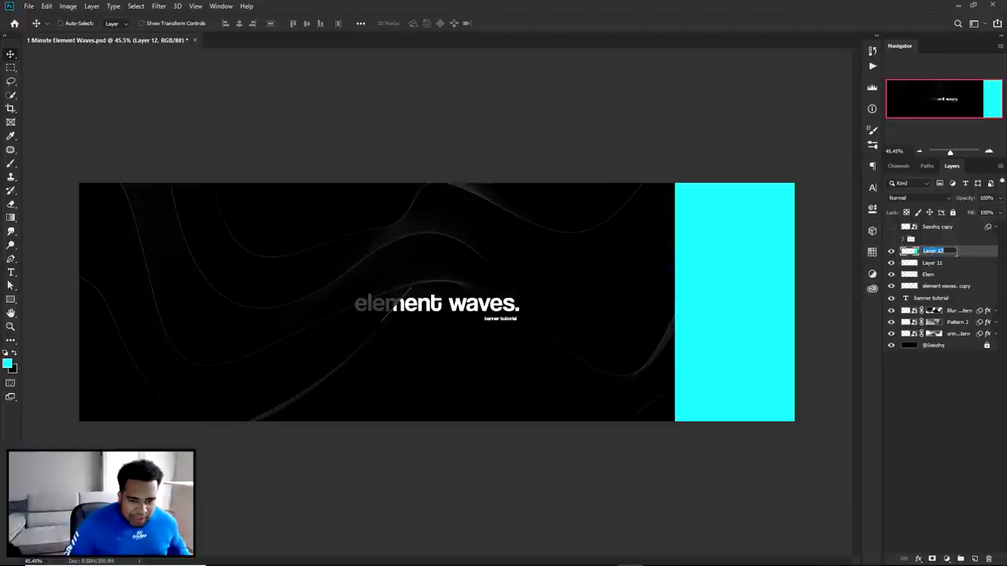
drag(964, 253, 959, 338)
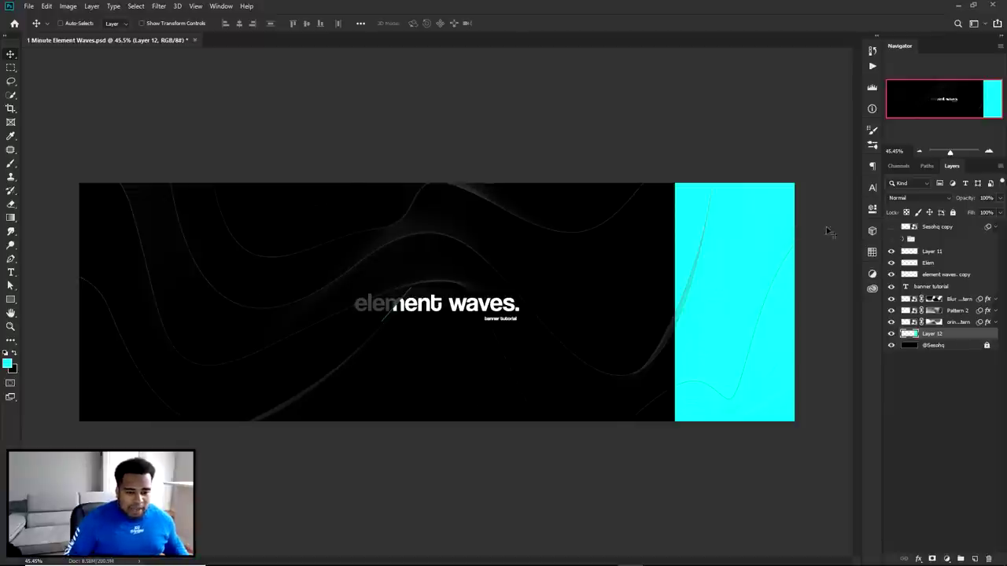
Show the logo layer, invert the logo to black and centre it on the cyan strip
click(891, 227)
click(962, 227)
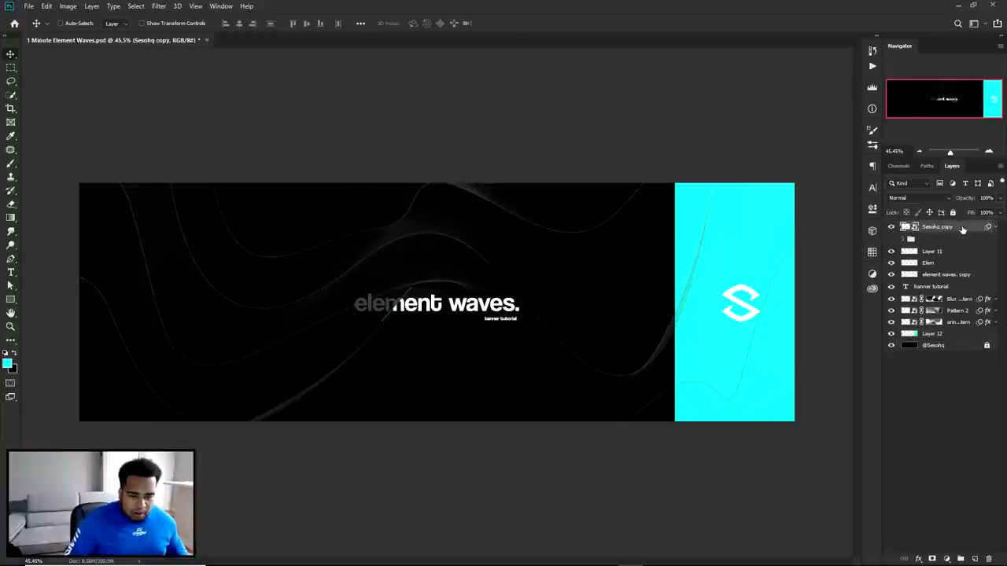
scroll(789, 296, up, 2)
drag(789, 296, 790, 291)
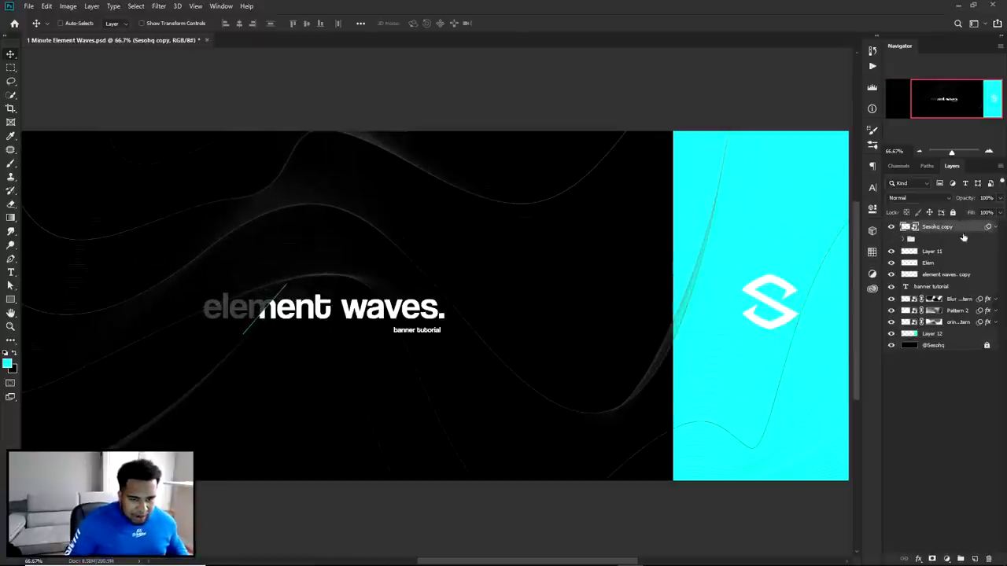
key(ctrl+i)
click(924, 249)
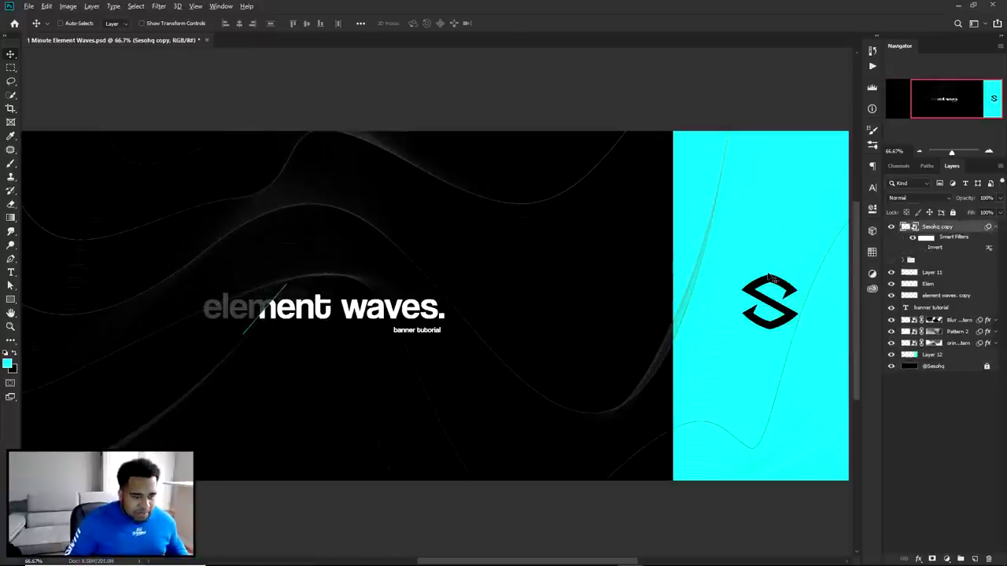
scroll(773, 280, down, 1)
drag(784, 304, 776, 302)
click(932, 272)
shift+click(944, 295)
drag(610, 303, 523, 318)
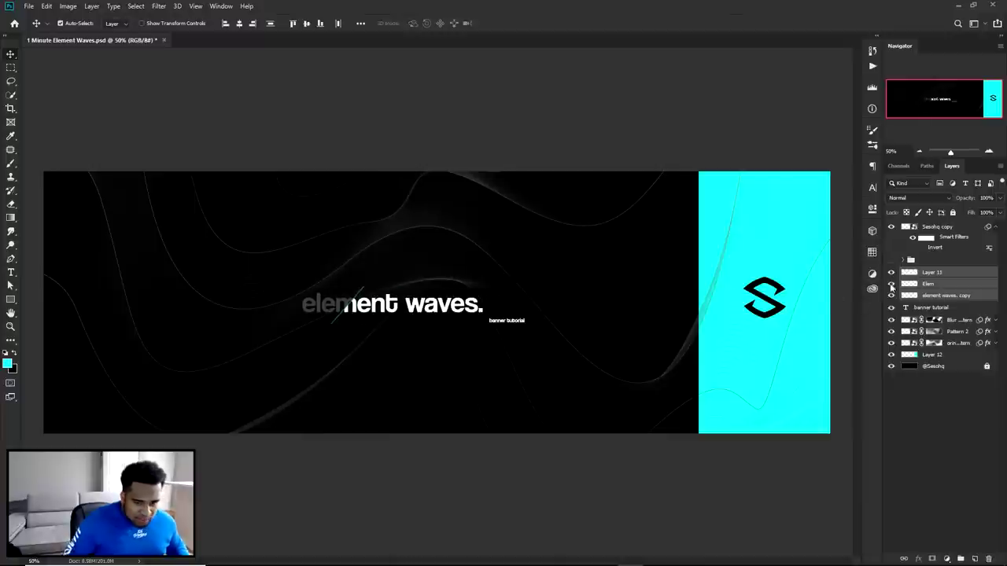
key(ctrl+z)
Select the diagonal line, both title parts and the subtitle, and shift them left together to about the middle of the black area
ctrl+click(938, 228)
shift+click(937, 307)
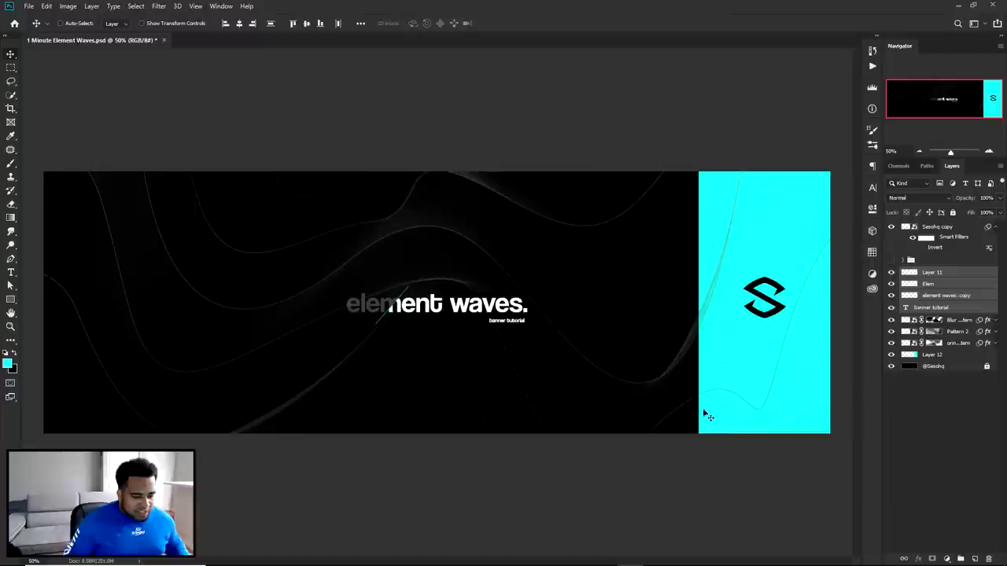
drag(512, 331, 474, 318)
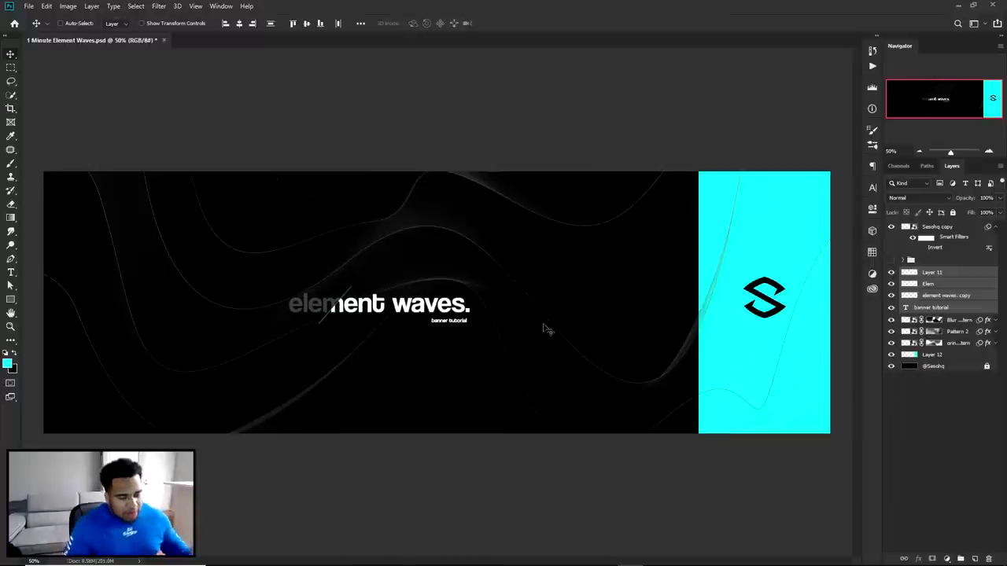